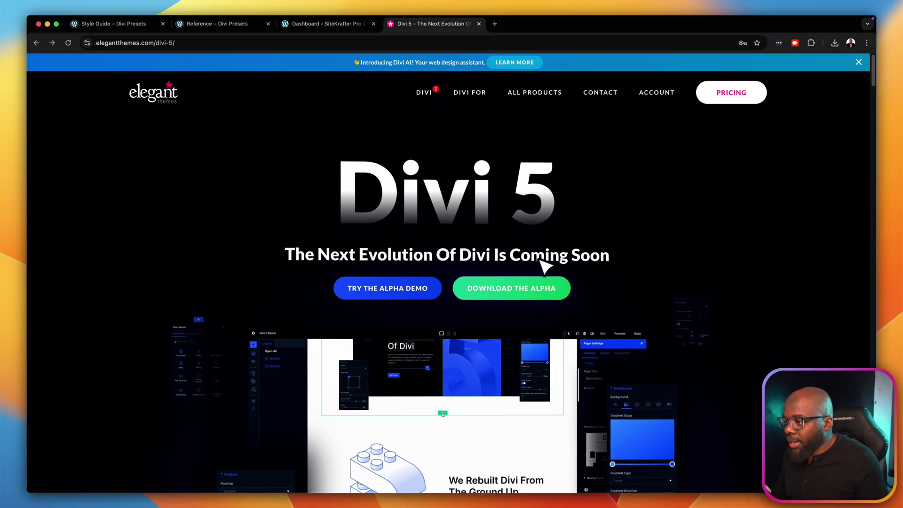
Step: Download the Divi 5 alpha from the Elegant Themes members area
left_click(533, 287)
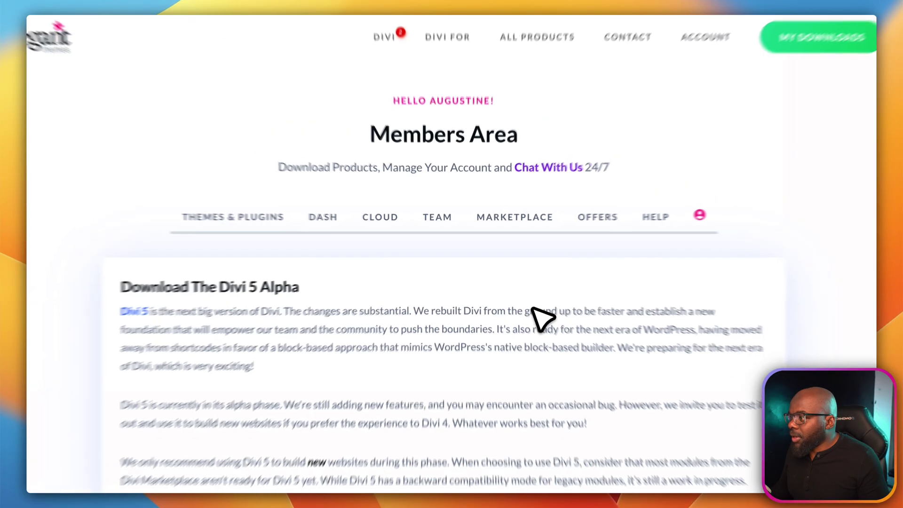
scroll(423, 343, "down", 4)
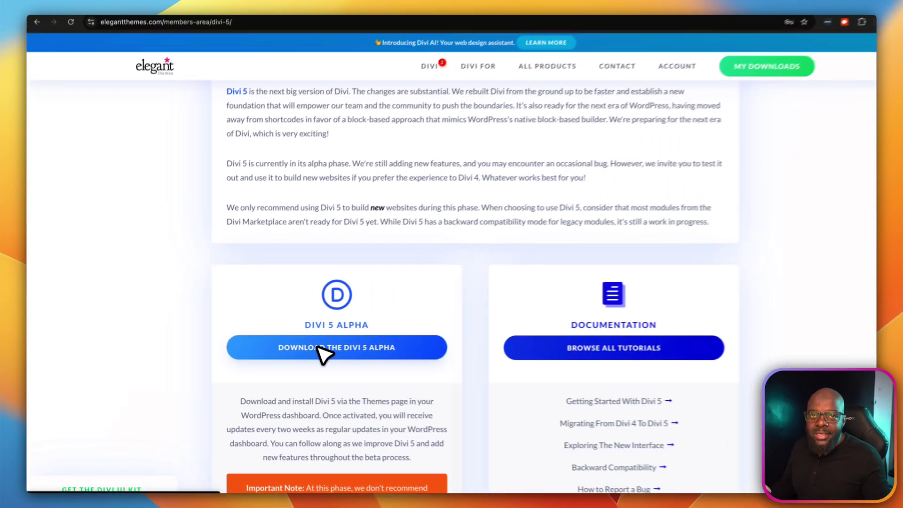
left_click(438, 339)
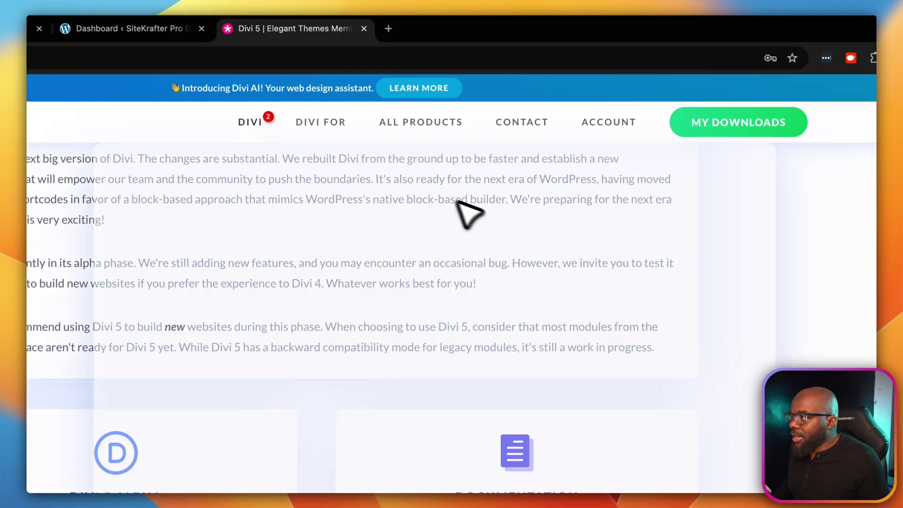
Step: Open the SiteKrafter Pro Demo live site from its WordPress dashboard in a separate browser tab and view it
left_click(127, 28)
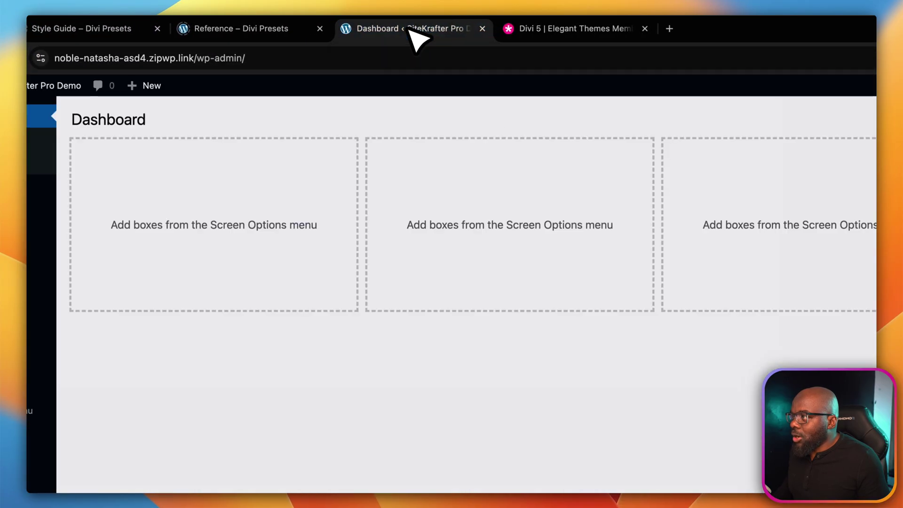
mouse_move(101, 69)
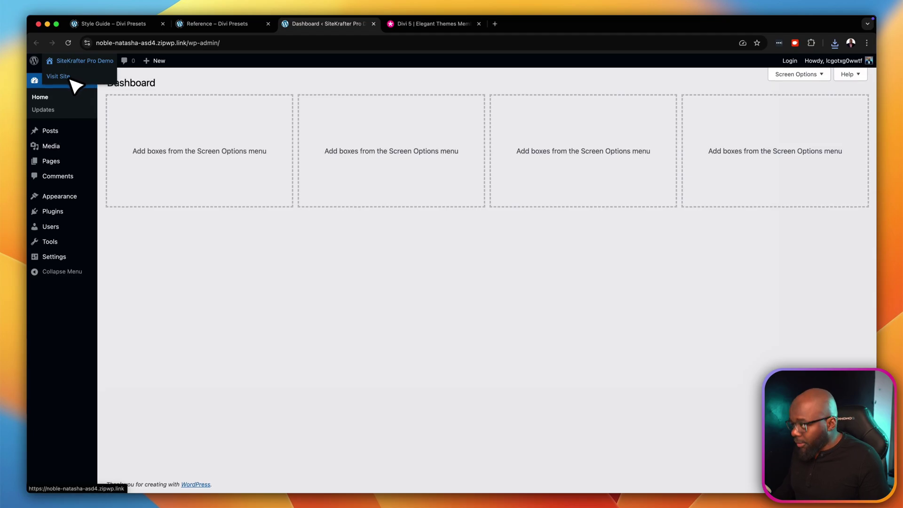
left_click(71, 79, "super")
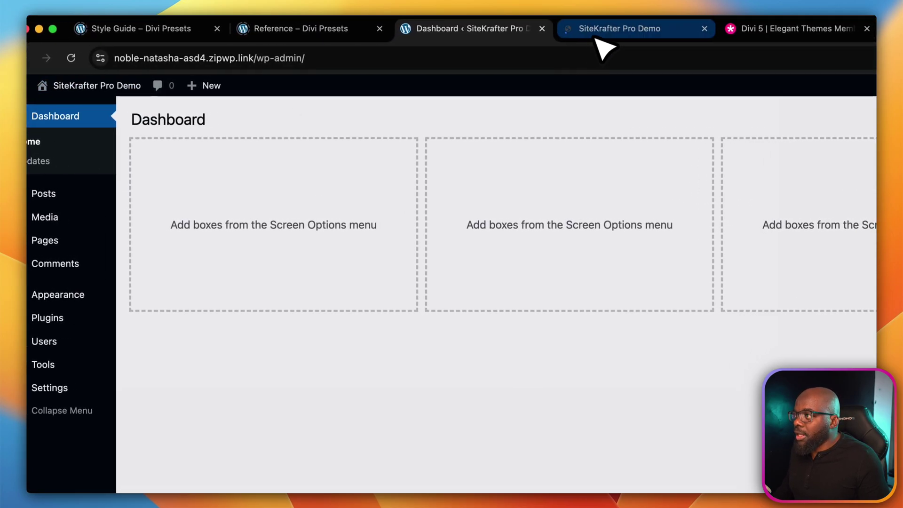
left_click(596, 38)
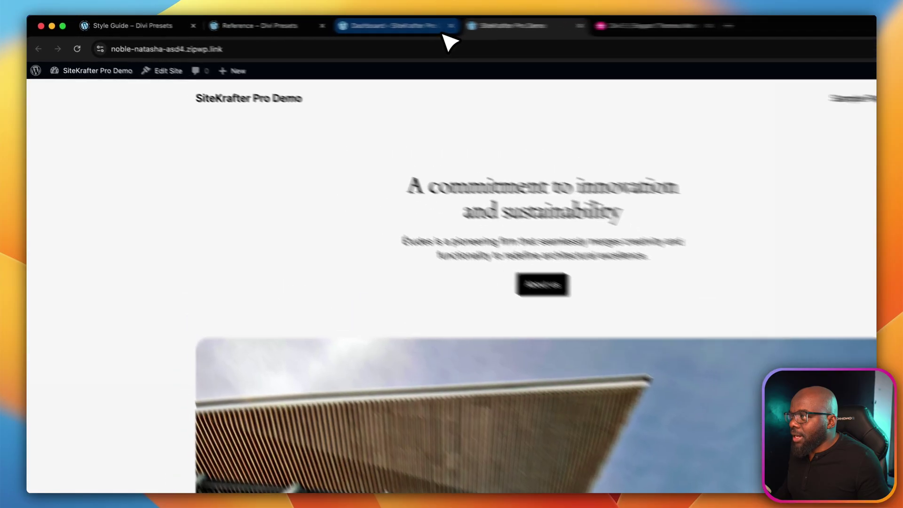
Step: Return to the WordPress dashboard and view the details of the active Twenty Twenty-Four theme among the installed themes
left_click(348, 23)
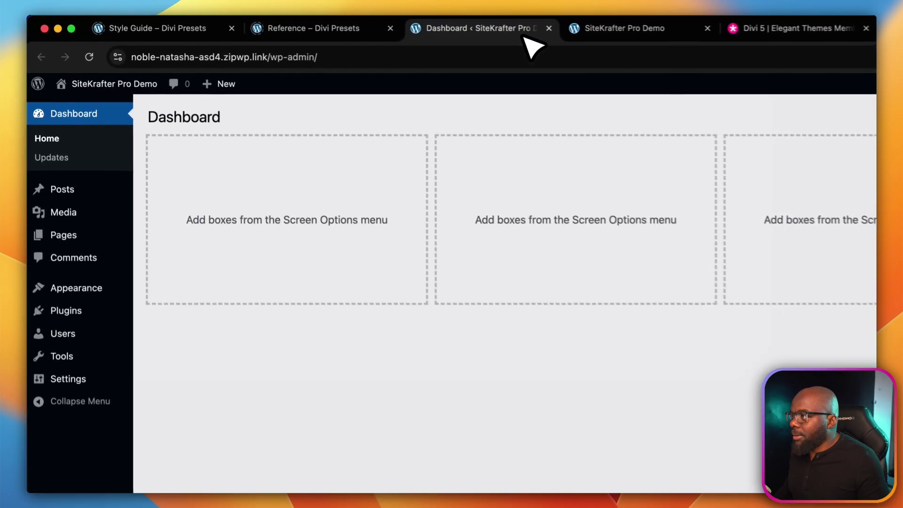
mouse_move(134, 312)
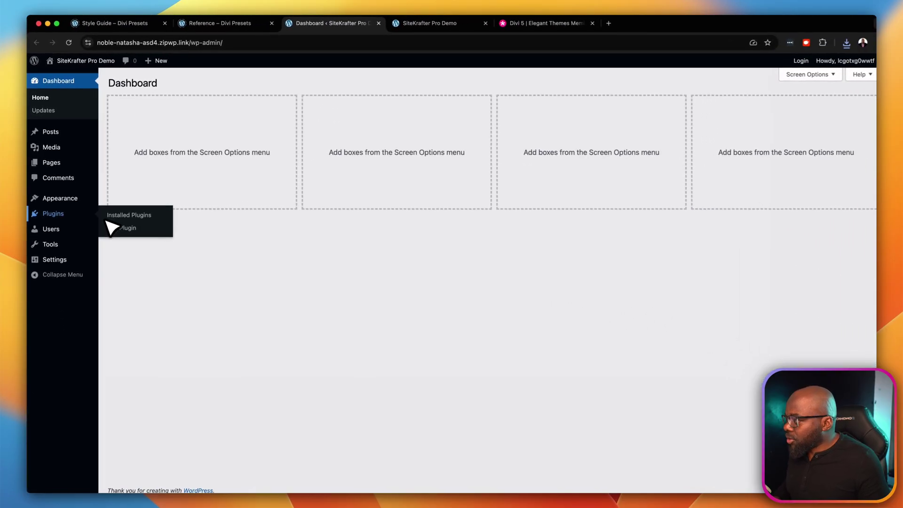
mouse_move(89, 204)
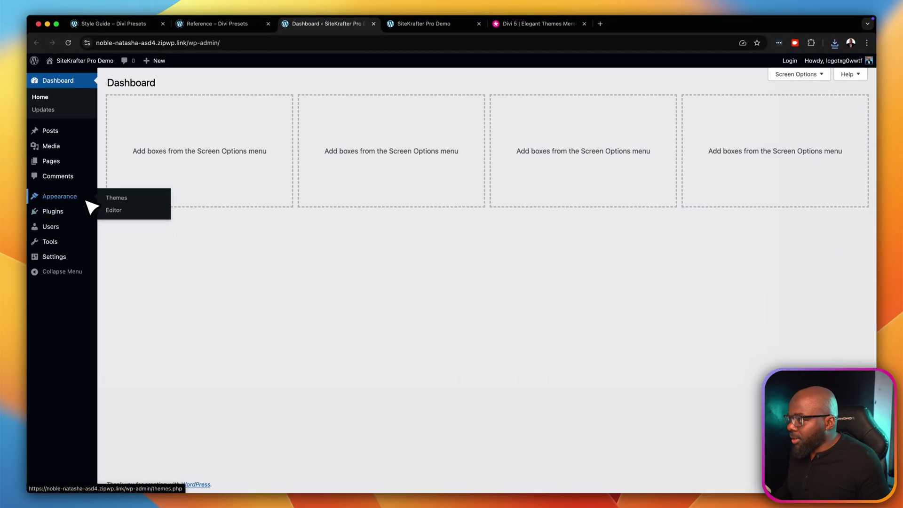
left_click(116, 198)
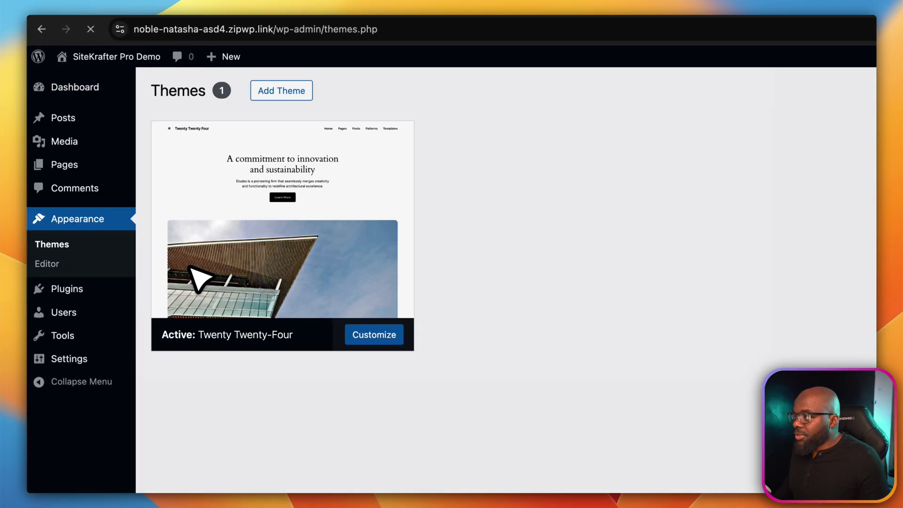
left_click(193, 270)
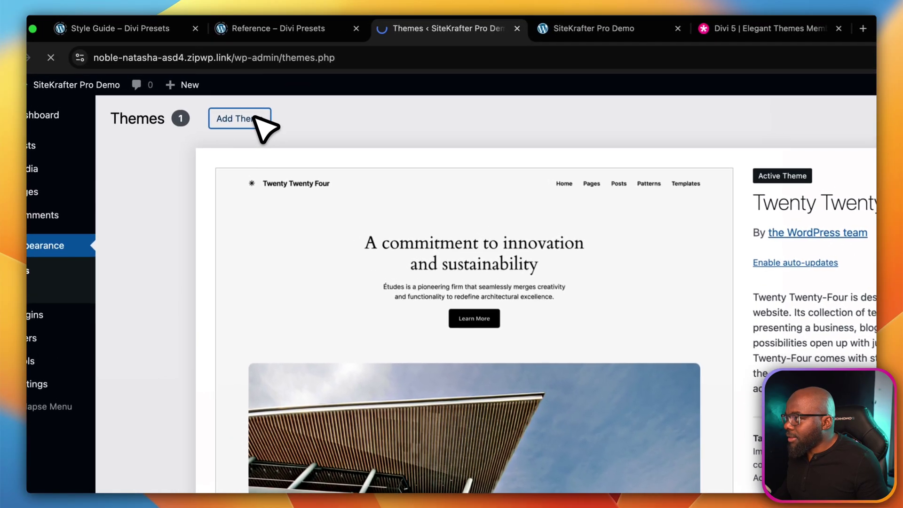
Step: Install a new theme from the downloaded file Divi_5 (2).zip and activate it
left_click(207, 84)
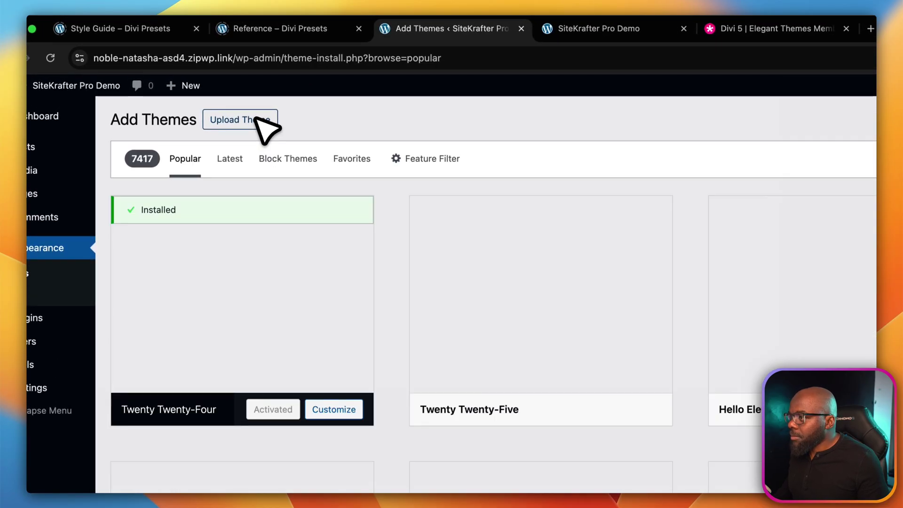
left_click(256, 120)
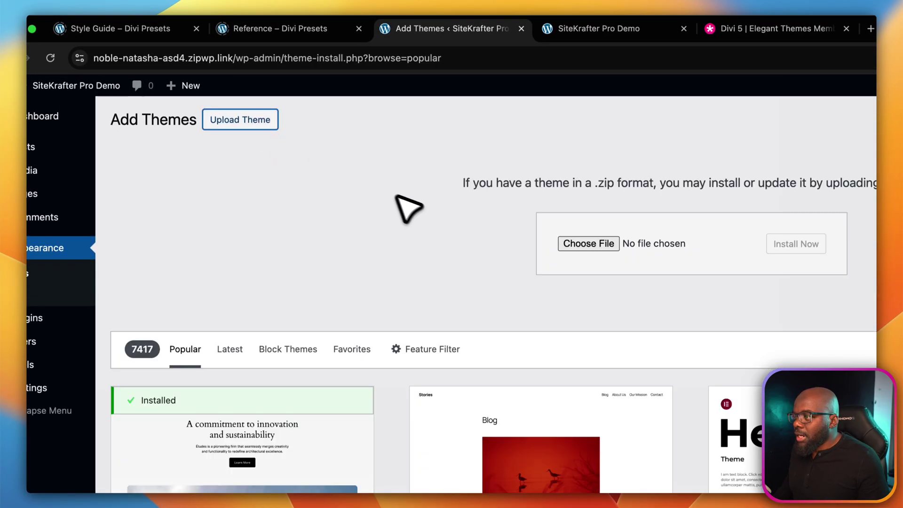
left_click(583, 243)
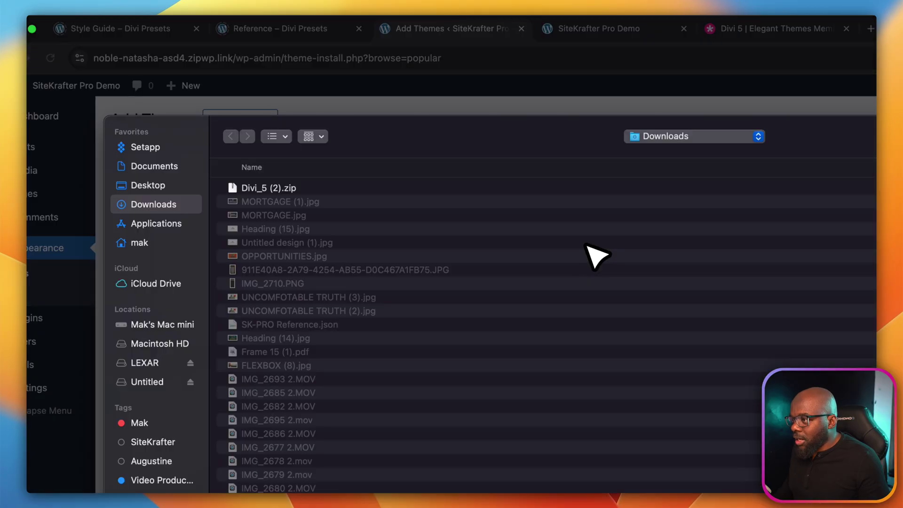
double_click(333, 188)
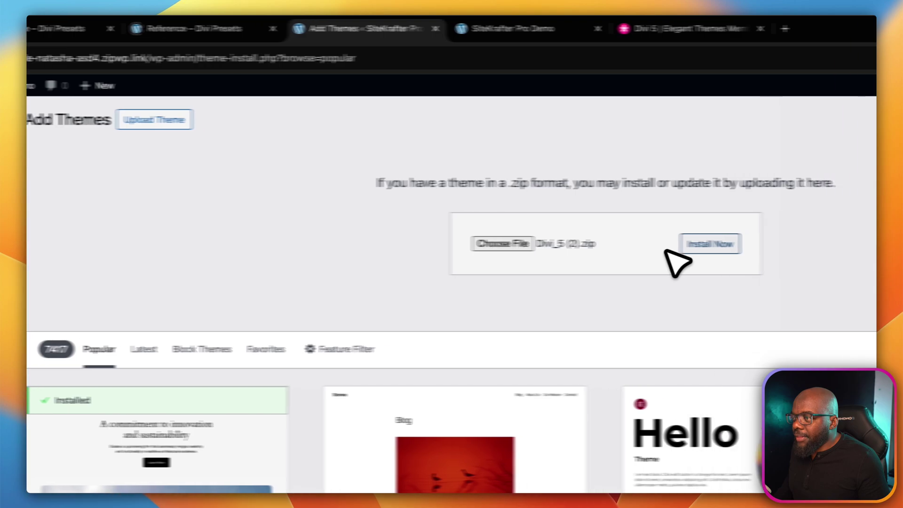
left_click(717, 243)
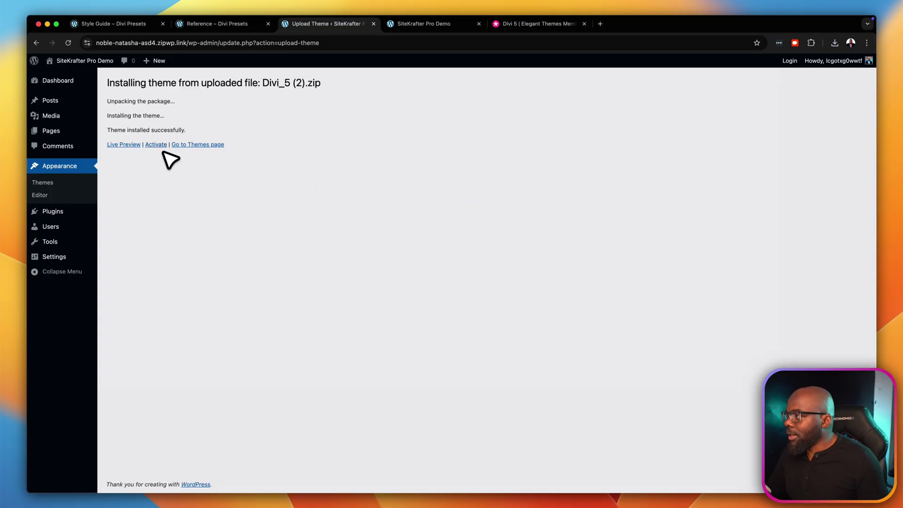
left_click(156, 143)
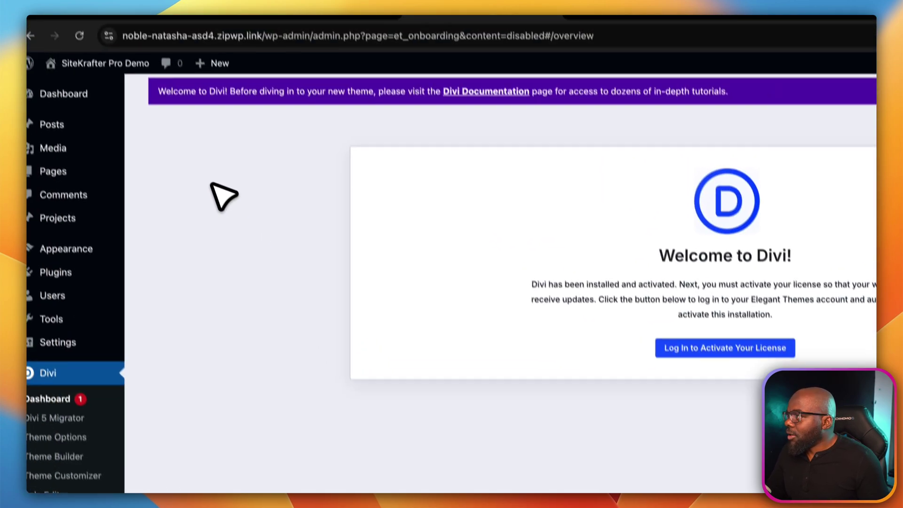
Step: Reload the live site to check its look with the Divi theme, and return to the WordPress dashboard
left_click(677, 29)
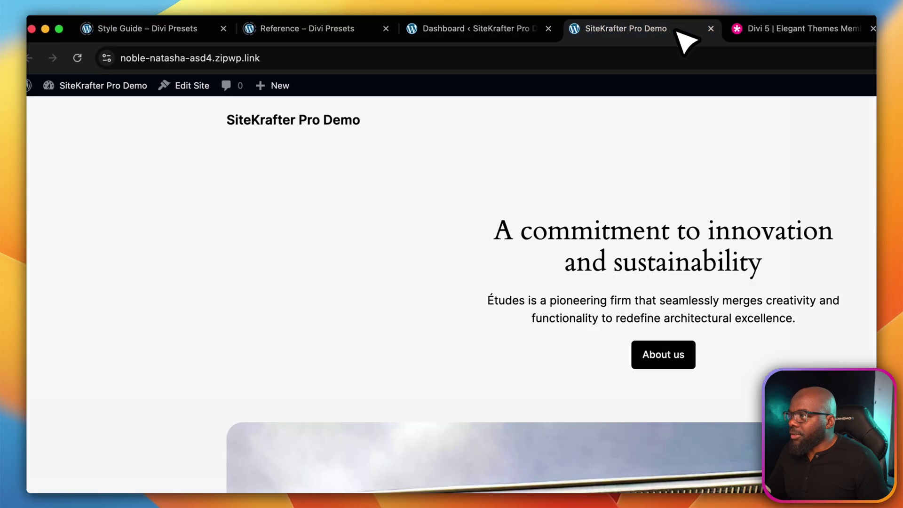
left_click(89, 59)
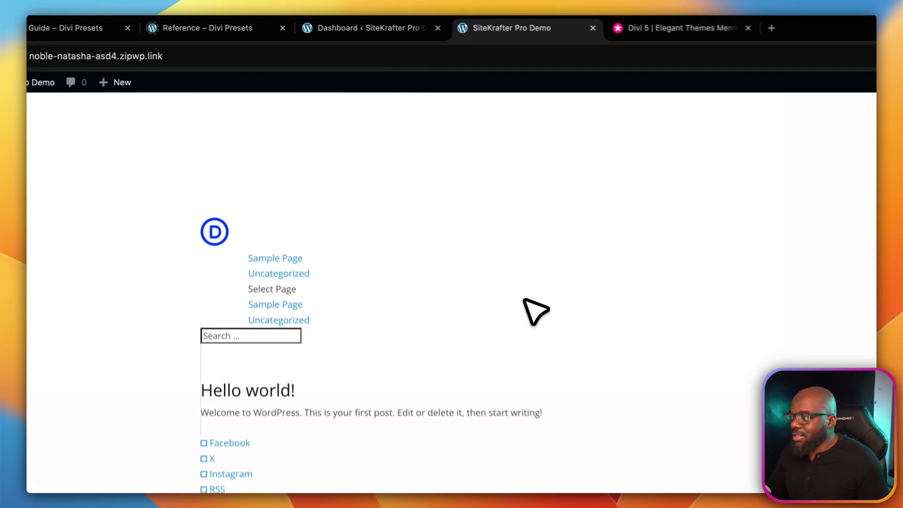
left_click(463, 42)
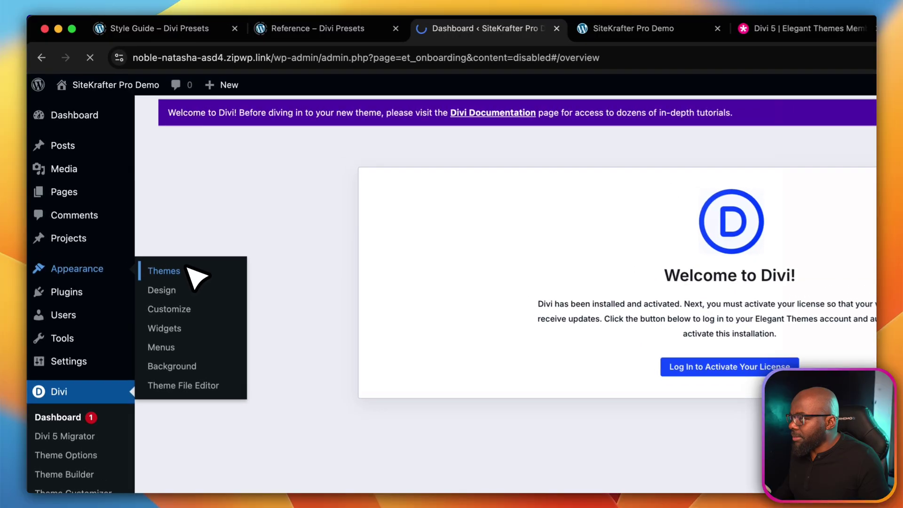
Step: Install the child theme from SiteKrafter-Pro.zip on the Desktop and activate it
left_click(116, 182)
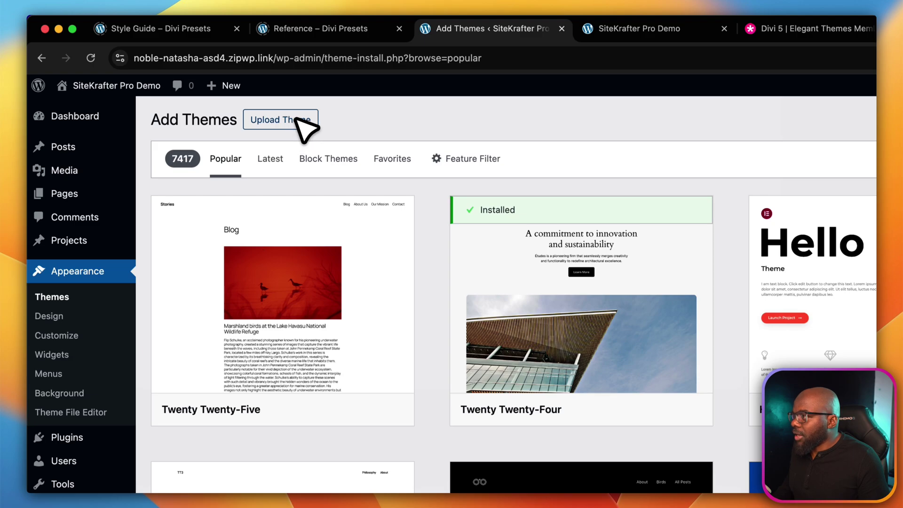
left_click(297, 120)
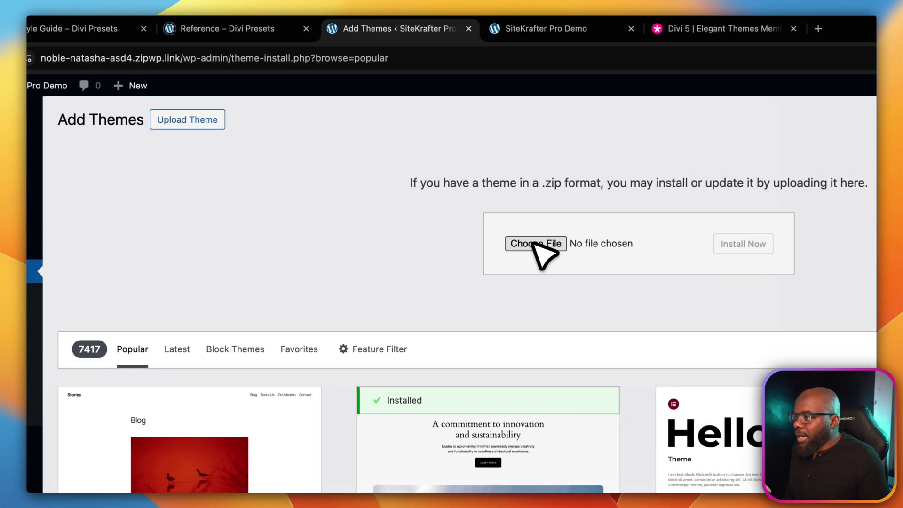
left_click(534, 243)
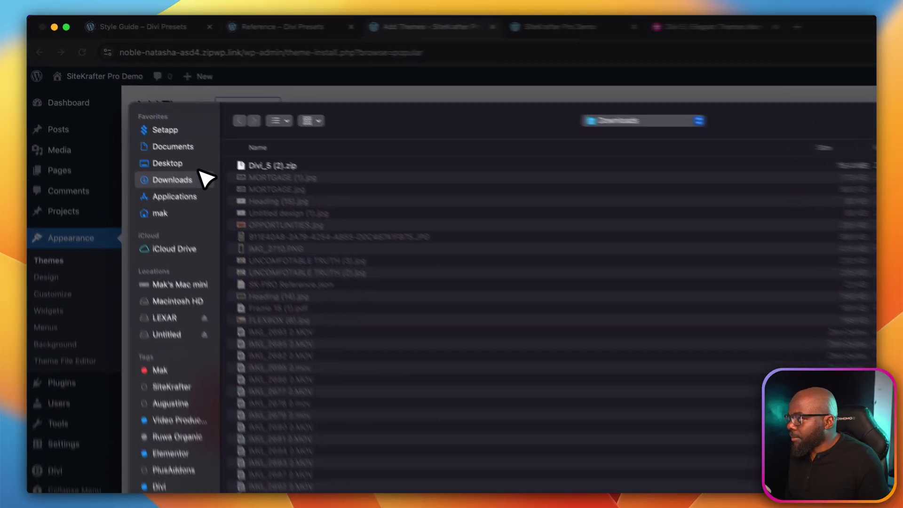
left_click(131, 125)
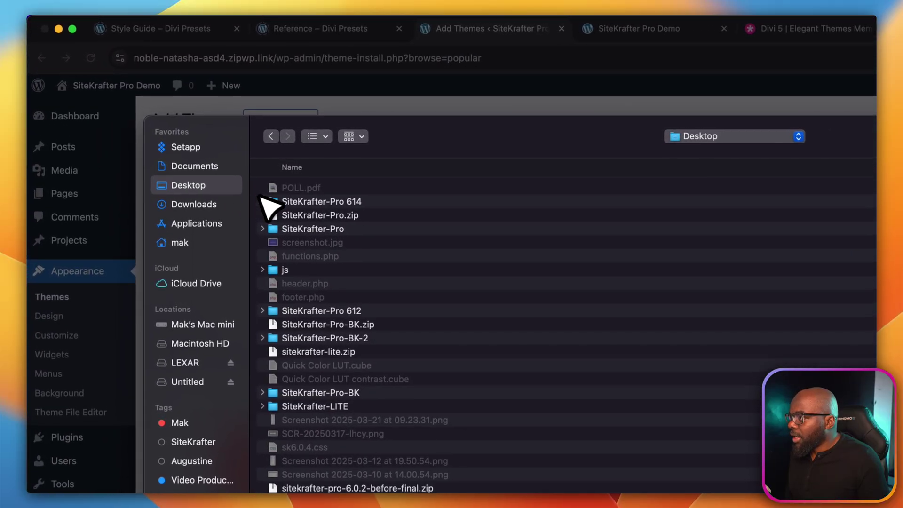
double_click(319, 215)
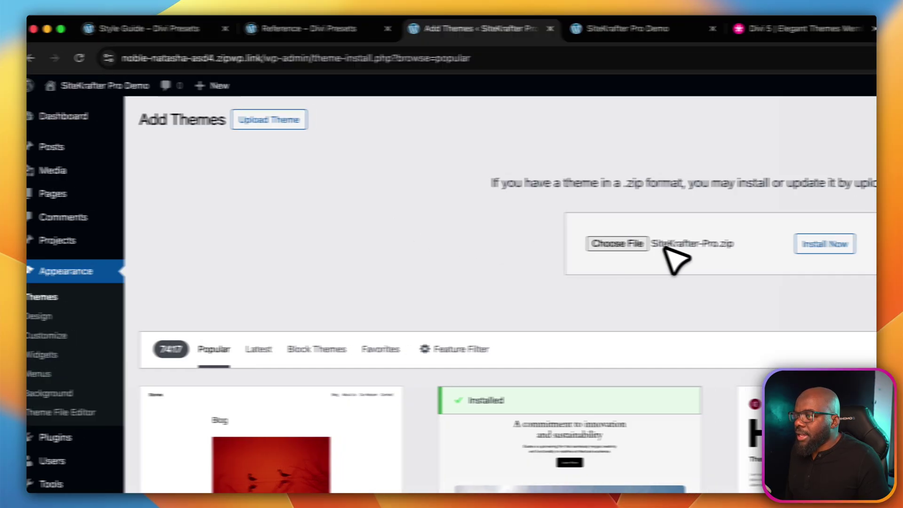
left_click(823, 245)
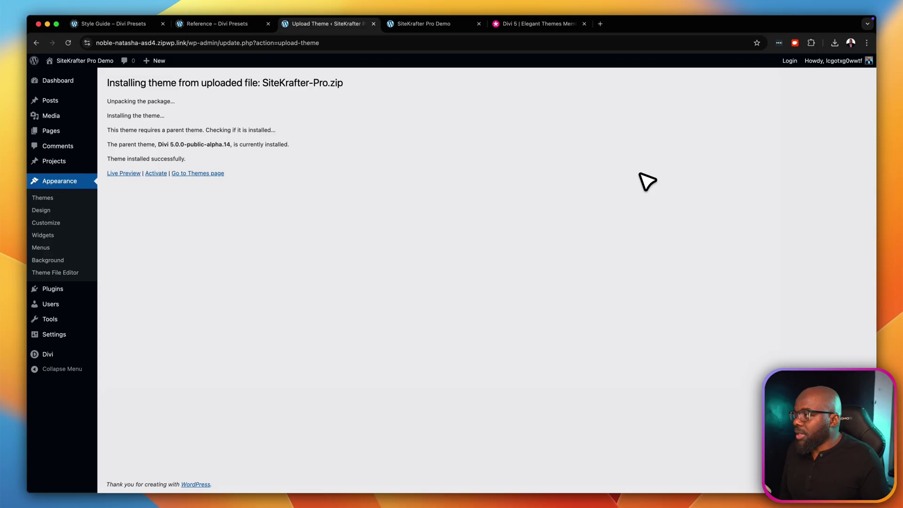
left_click(156, 173)
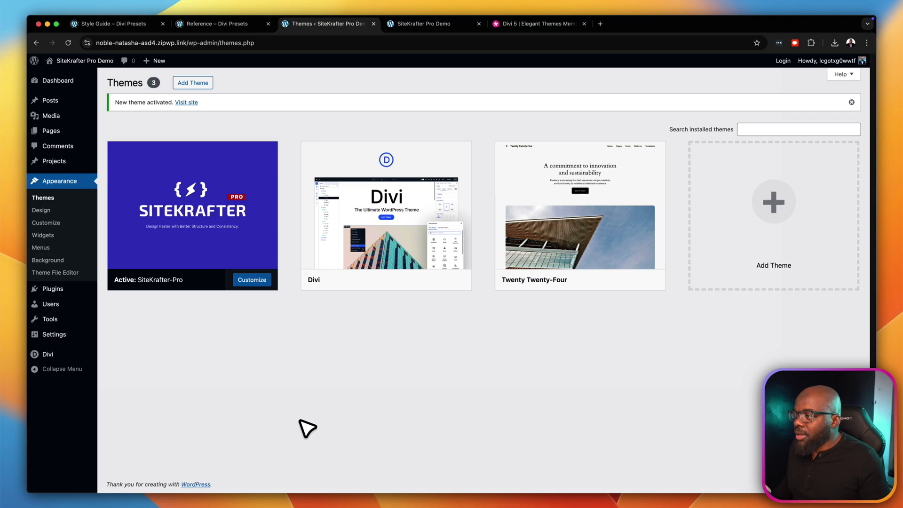
Step: Check the live site with the SiteKrafter-Pro theme active, and return to the installed themes page
left_click(396, 28)
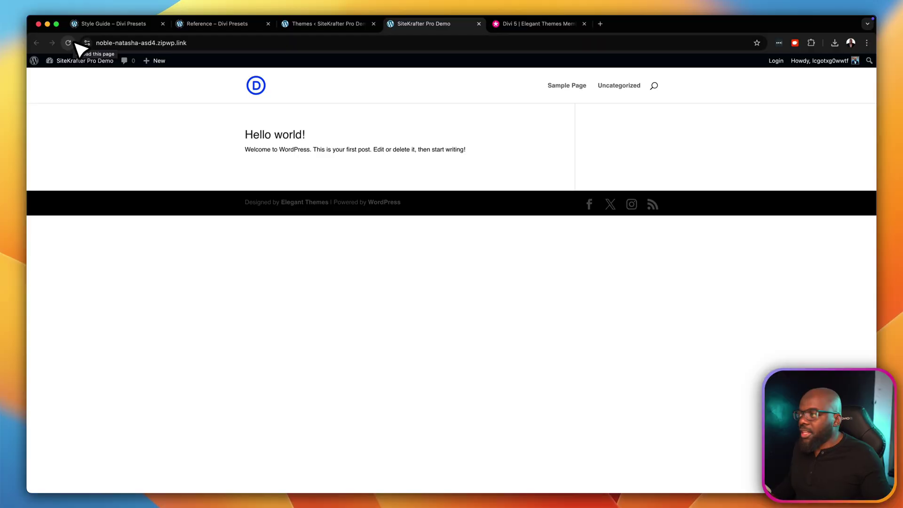
left_click(336, 24)
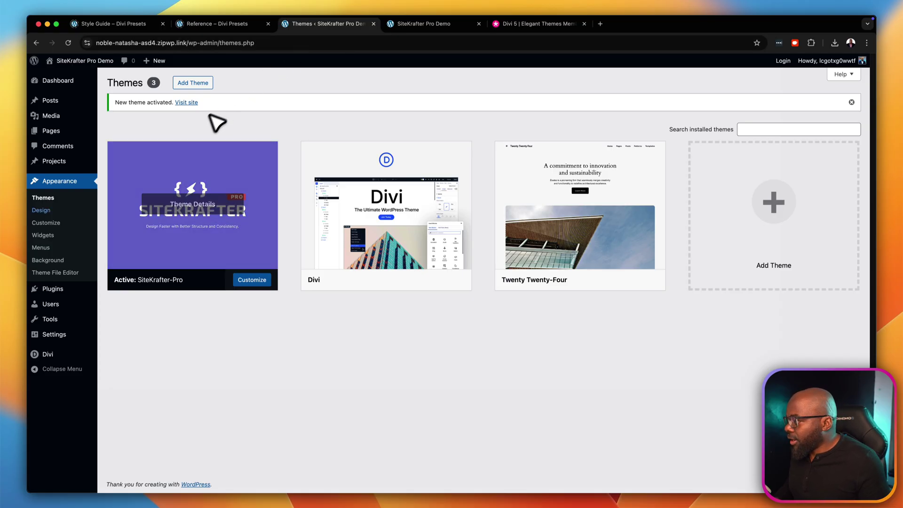
Step: Open the Customizer's general typography settings and set the header font to Inter
left_click(61, 224)
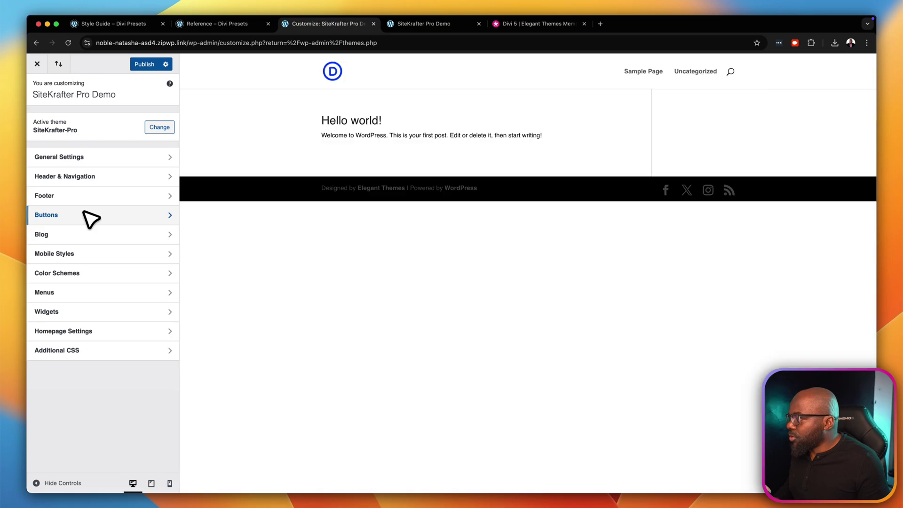
left_click(91, 158)
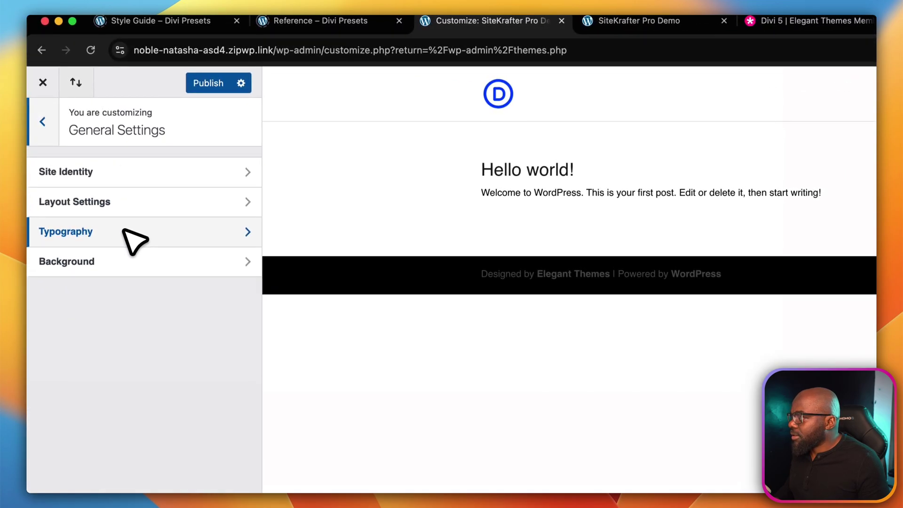
left_click(124, 230)
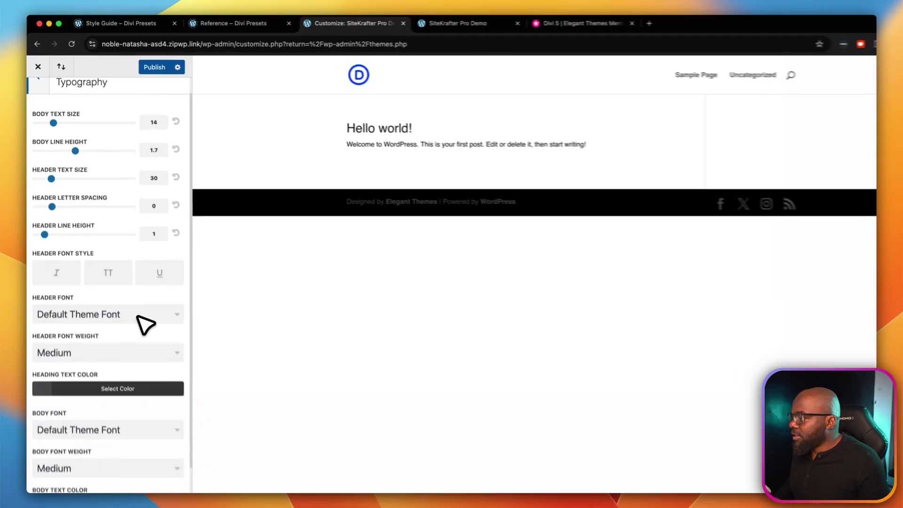
scroll(202, 461, "down", 3)
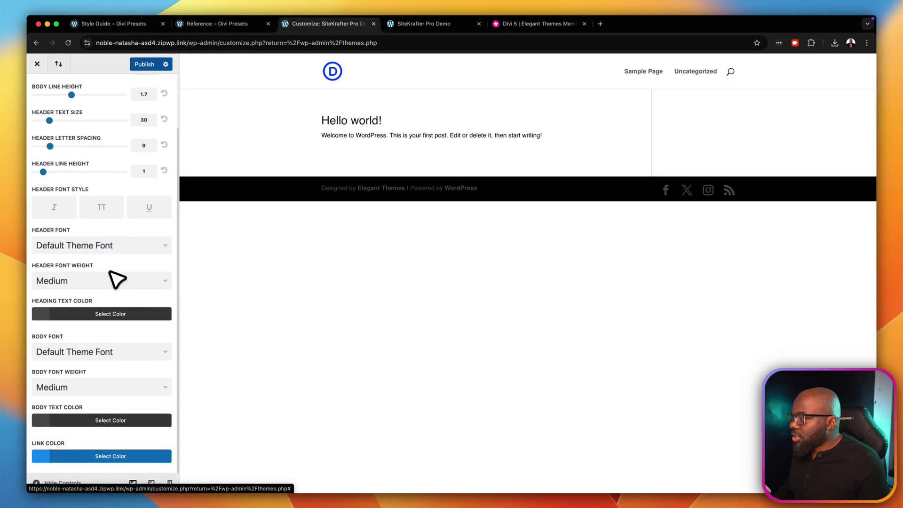
left_click(109, 248)
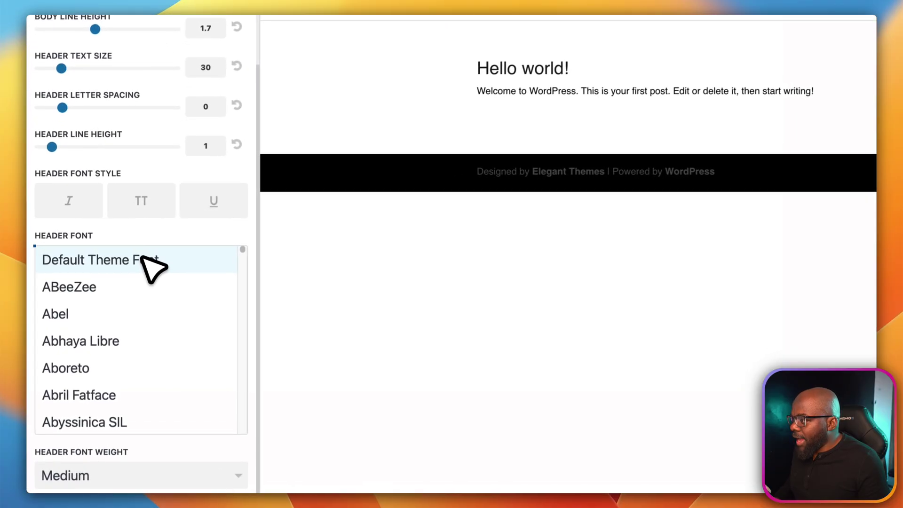
scroll(157, 339, "down", 15)
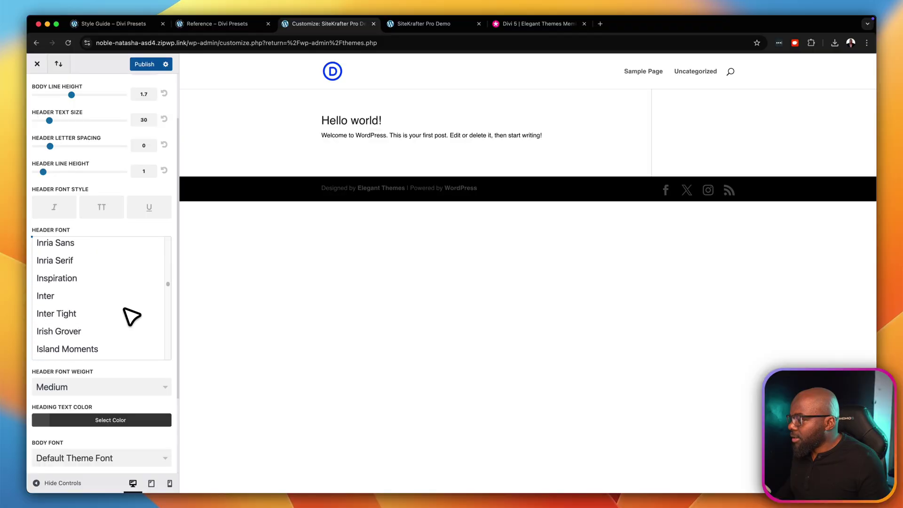
left_click(70, 292)
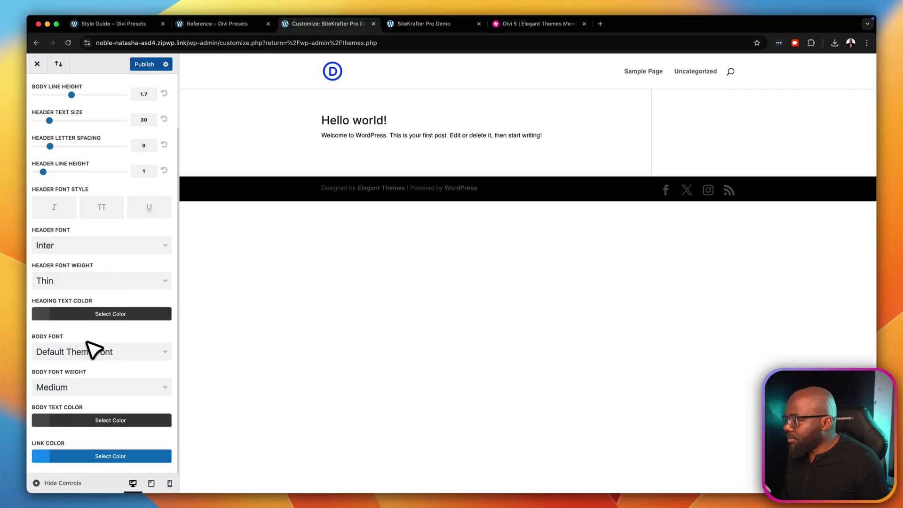
Step: Set the body font to Inter, publish the typography changes, and close the Customizer
left_click(56, 352)
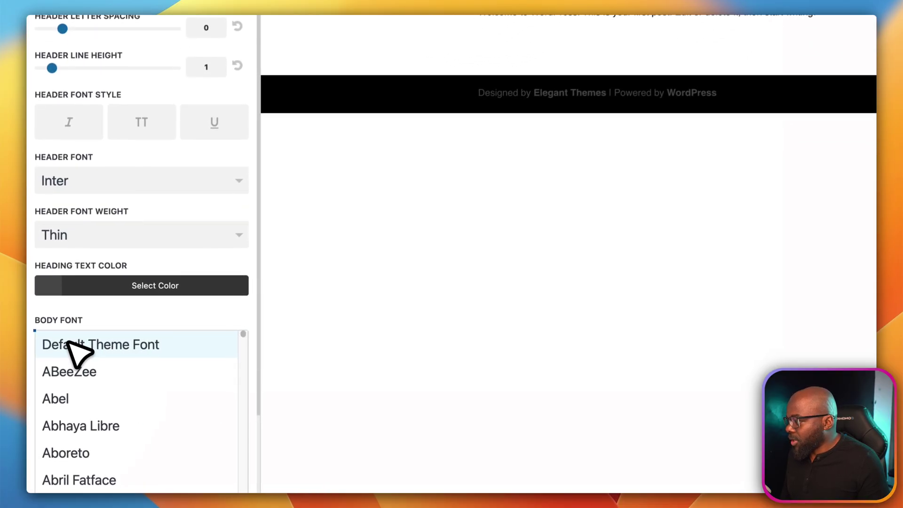
scroll(160, 303, "down", 15)
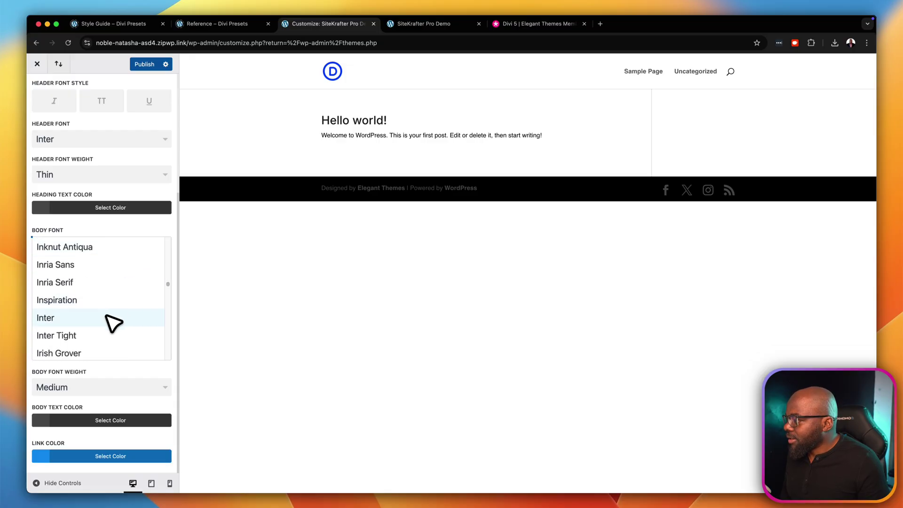
left_click(112, 320)
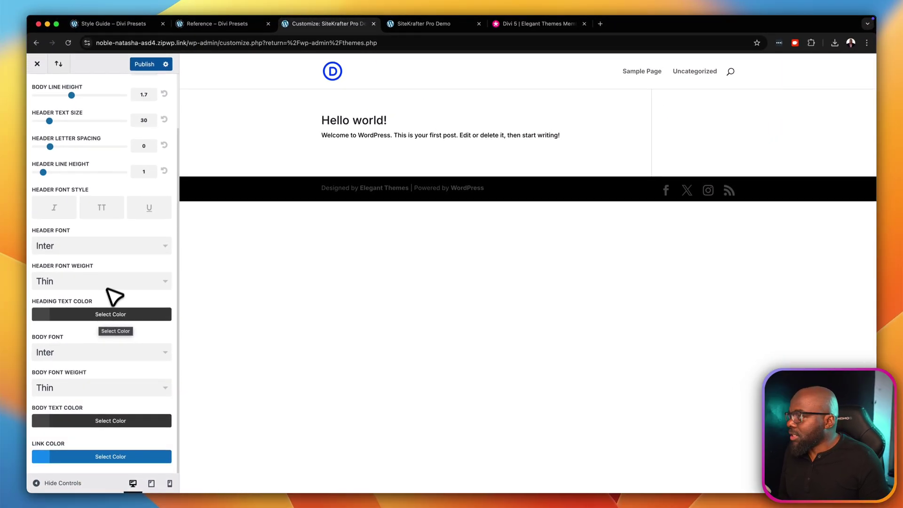
left_click(145, 65)
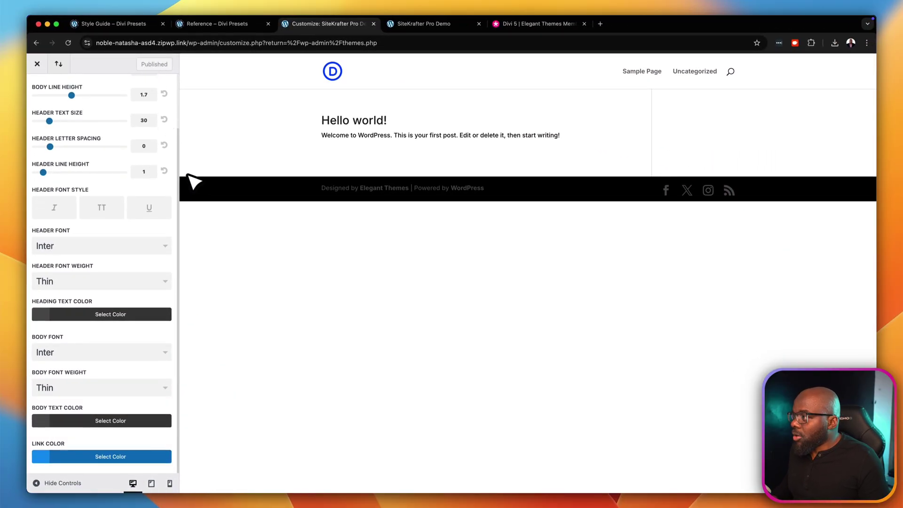
left_click(37, 64)
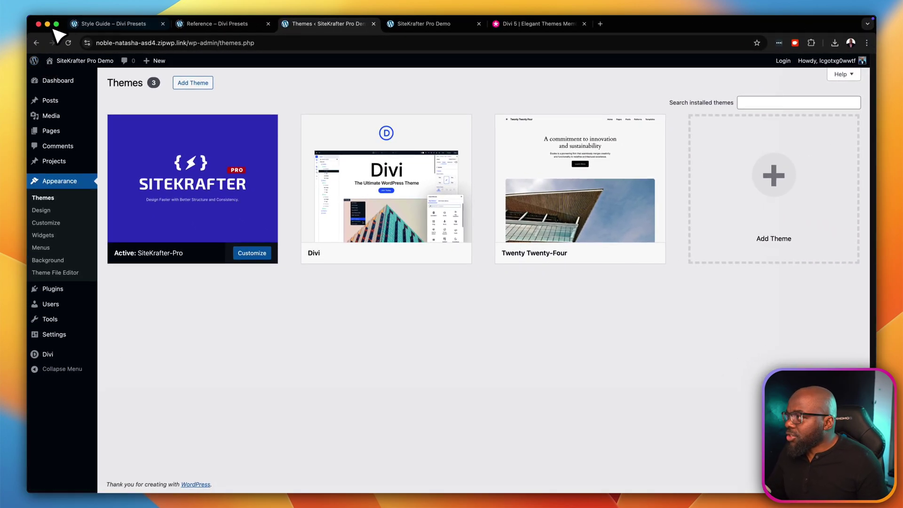
Step: Examine the Divi Presets style guide page, covering its headings, font weights, buttons, colors and shadows
left_click(113, 25)
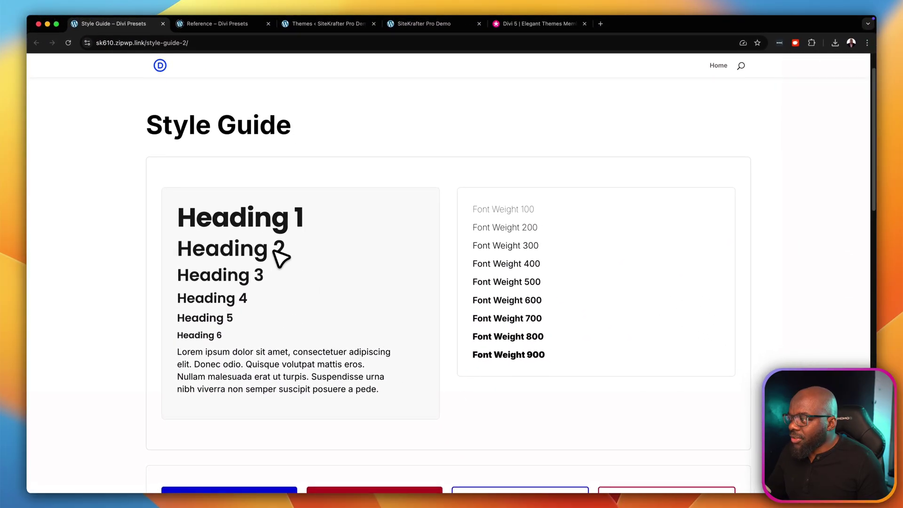
scroll(350, 377, "down", 1)
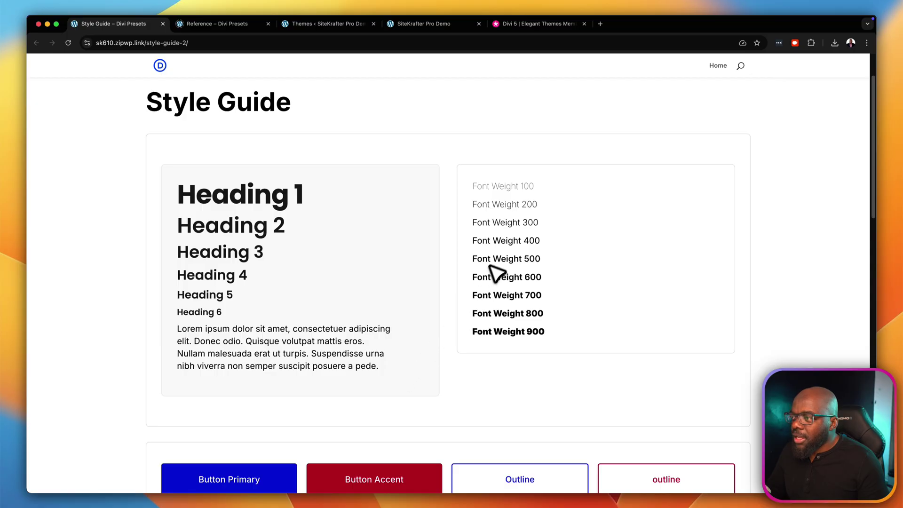
scroll(421, 365, "down", 8)
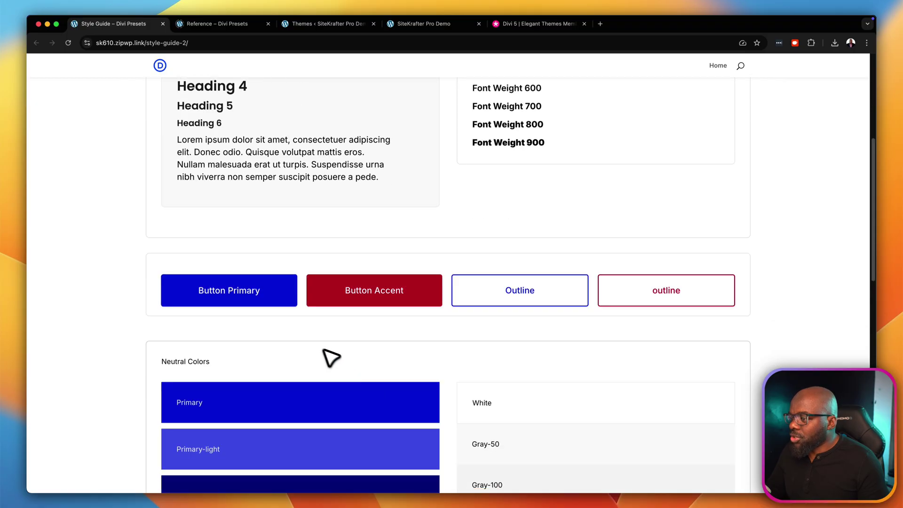
scroll(407, 368, "down", 8)
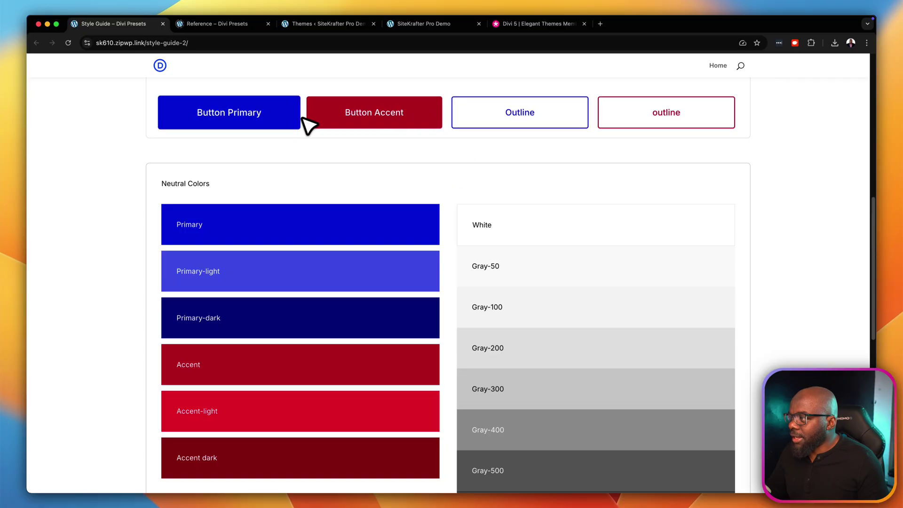
scroll(359, 302, "down", 3)
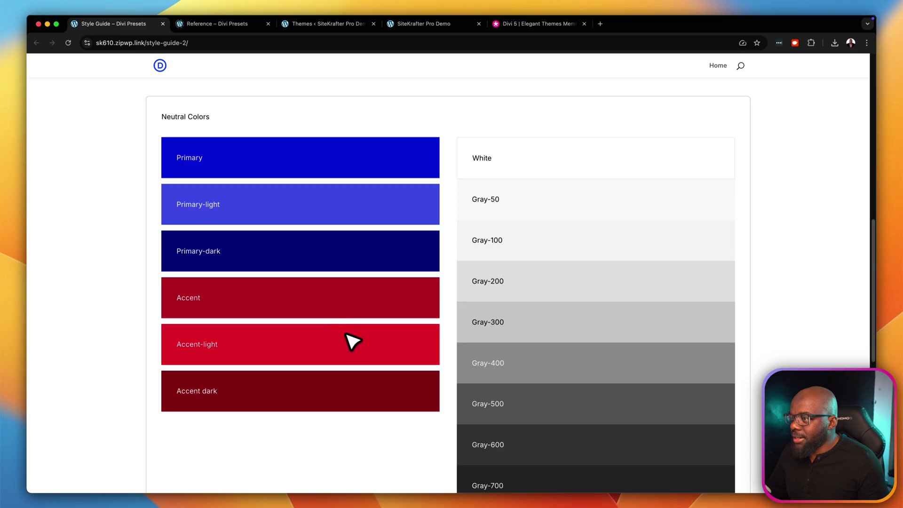
scroll(417, 372, "down", 1)
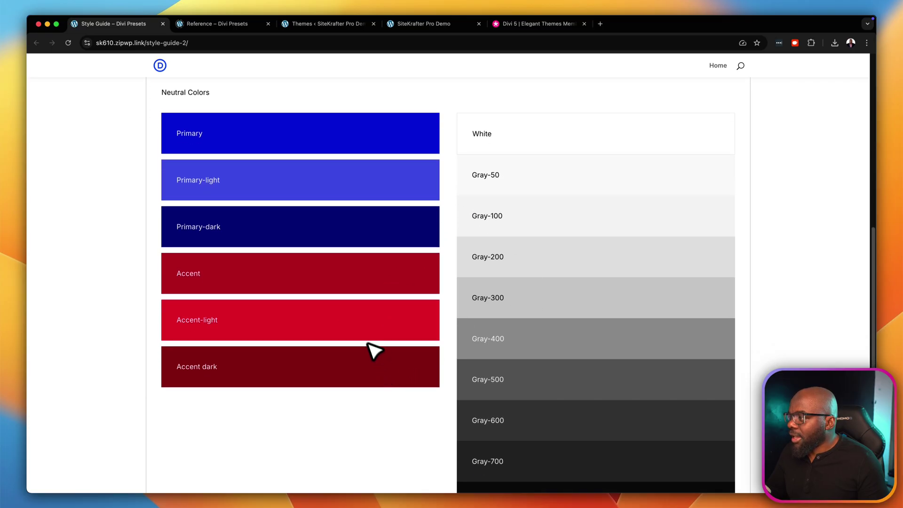
scroll(342, 332, "down", 15)
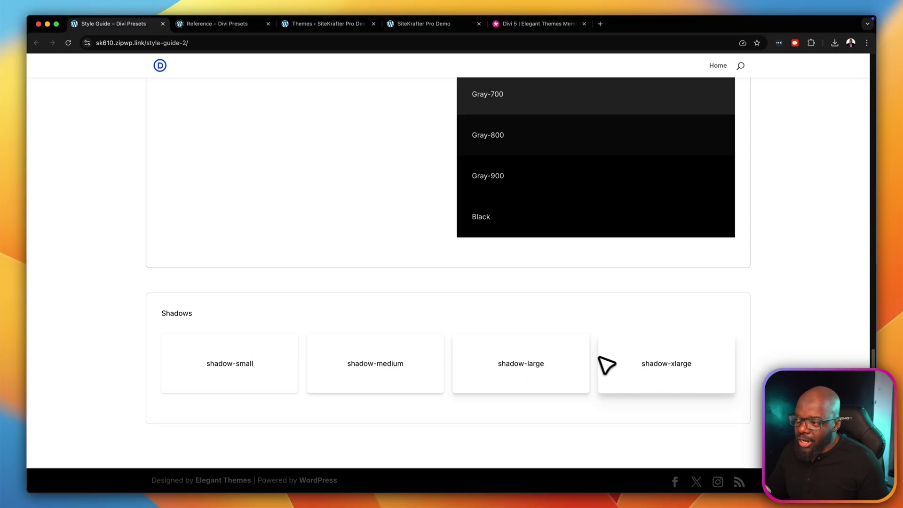
scroll(606, 365, "up", 20)
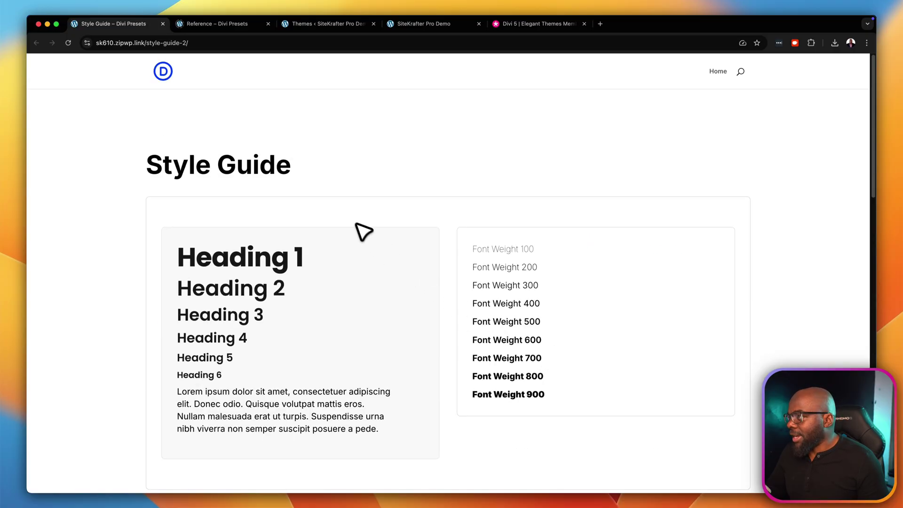
Step: Look over the SiteKrafter PRO Framework reference page and expand its Fluid Text section to view the classes
left_click(245, 26)
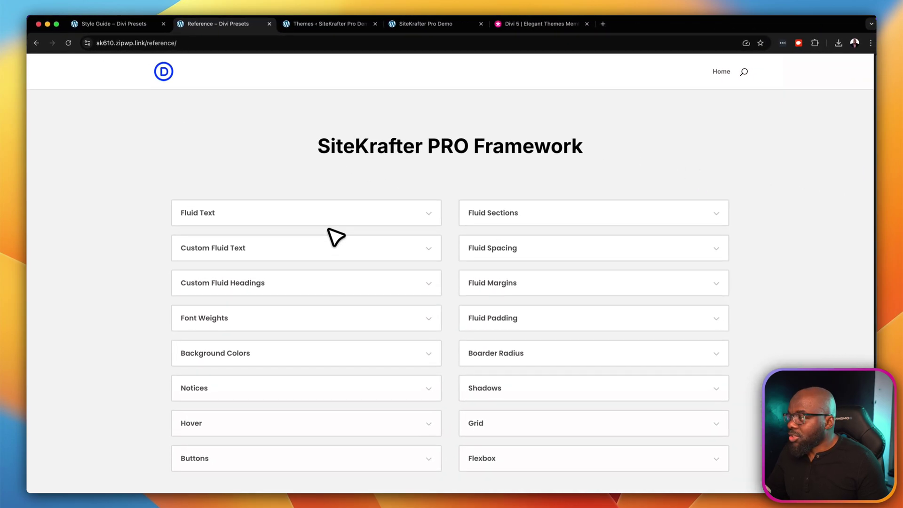
scroll(389, 302, "down", 3)
scroll(411, 317, "down", 1)
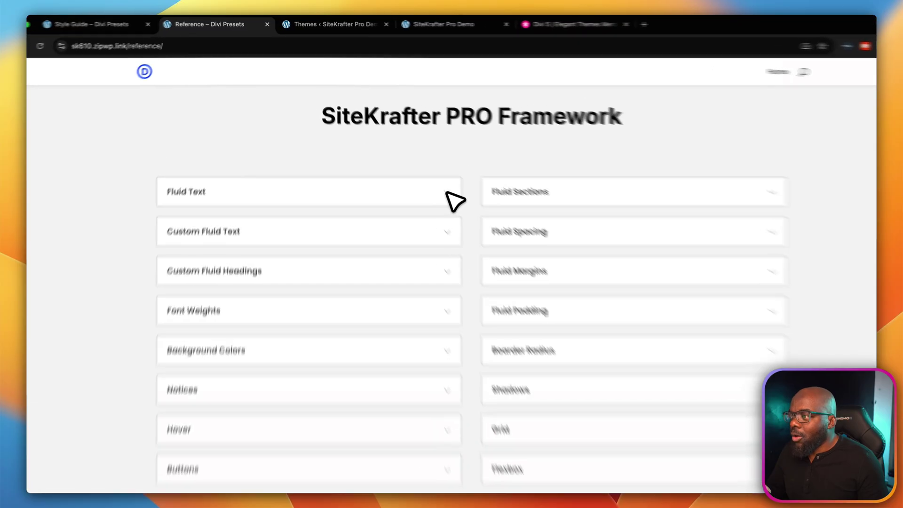
left_click(428, 173)
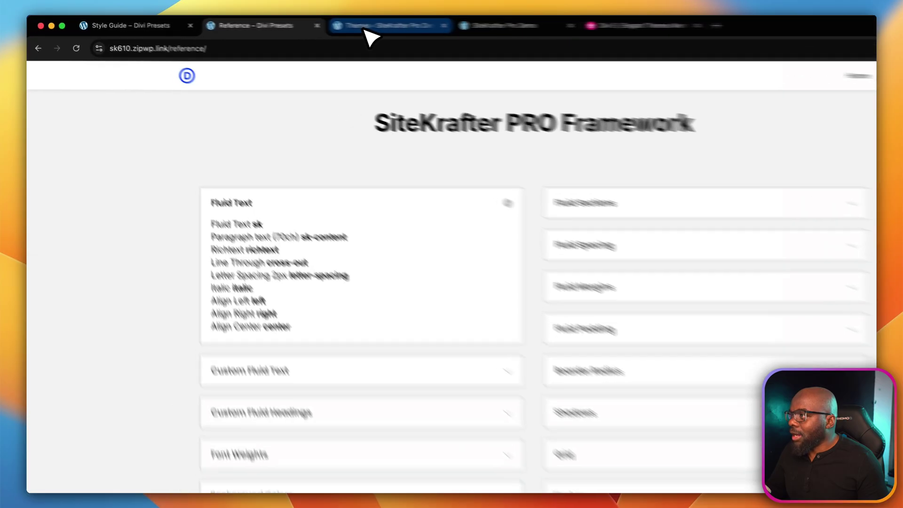
Step: Add a new page titled Style Guide on the demo site and open it in the Divi Builder
left_click(365, 28)
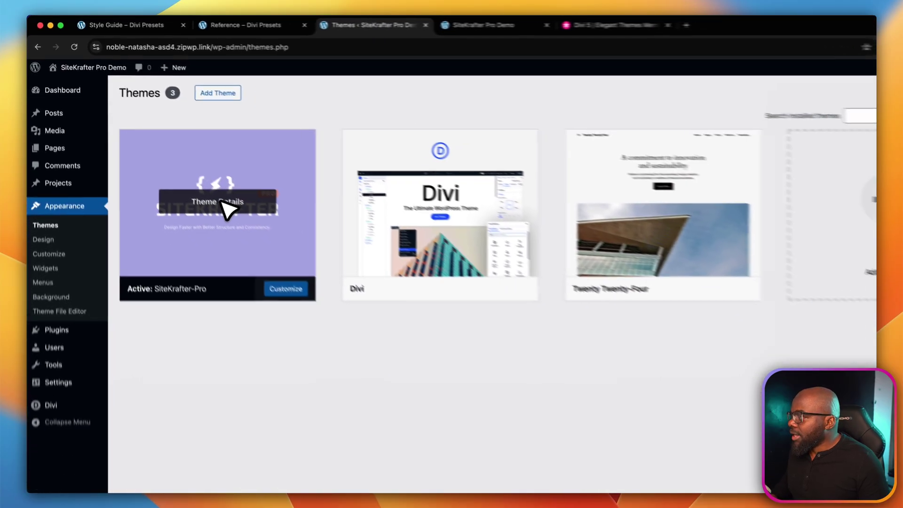
mouse_move(89, 338)
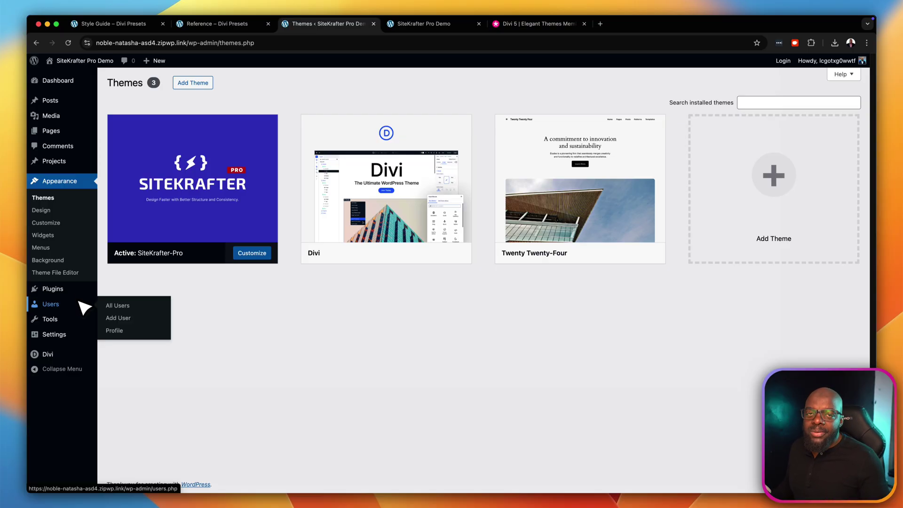
mouse_move(66, 137)
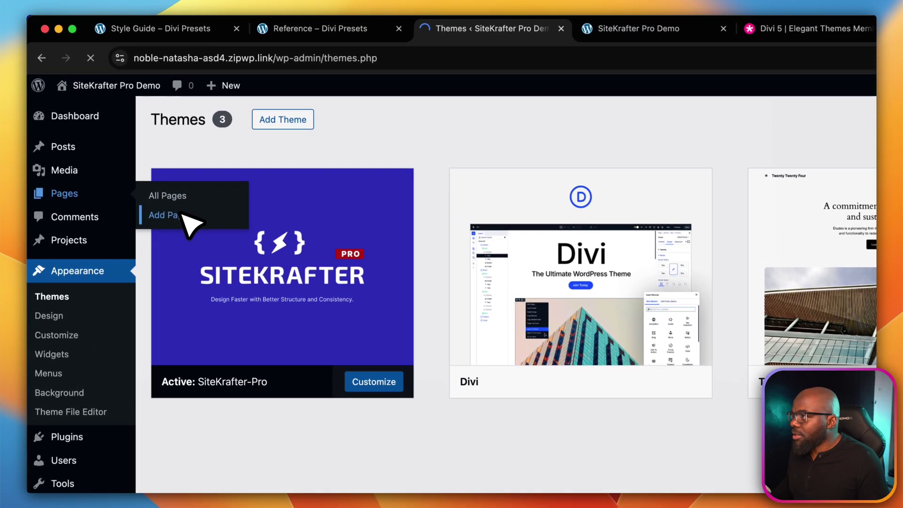
left_click(127, 143)
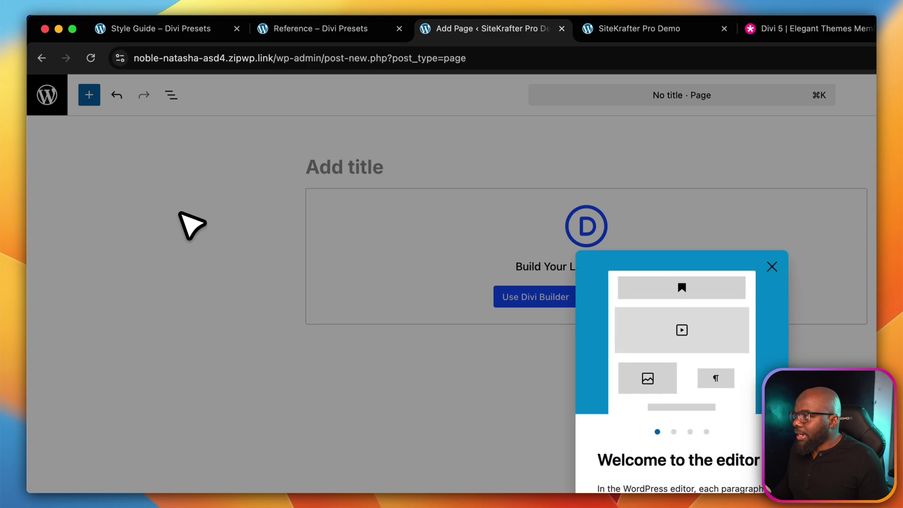
left_click(364, 175)
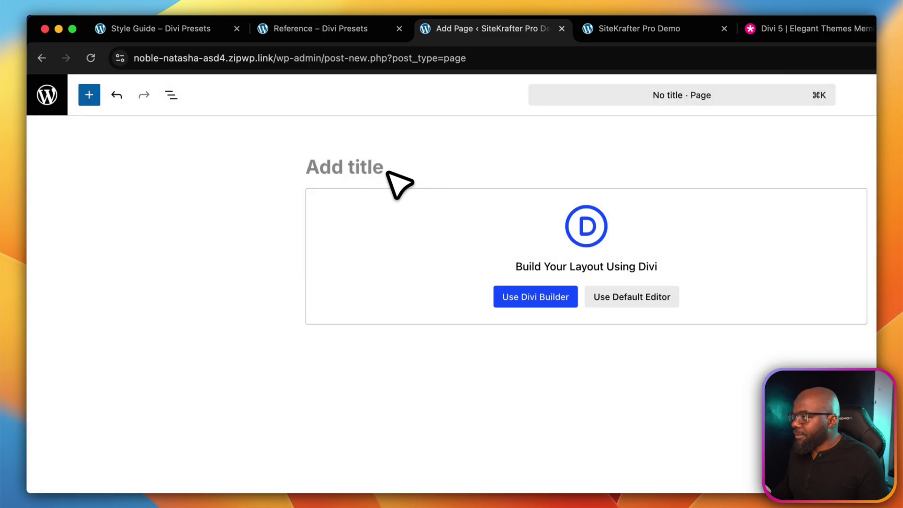
type("Sty")
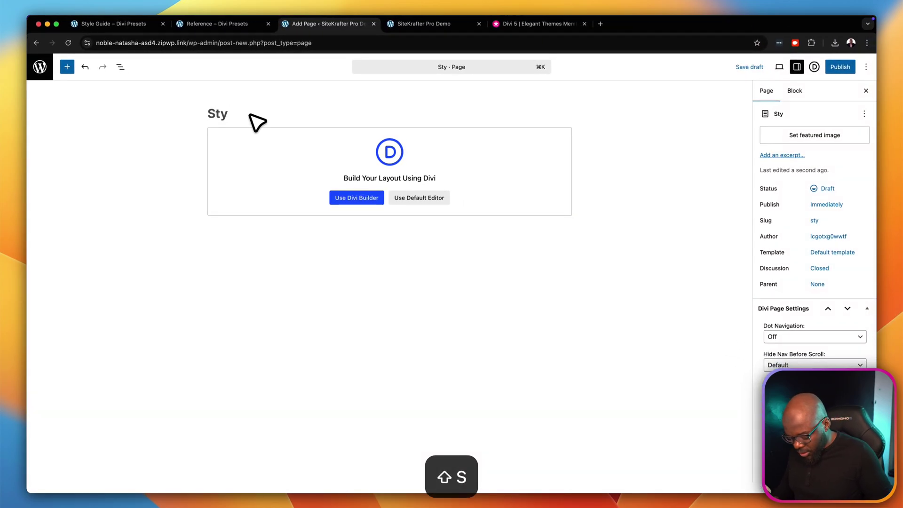
type("le Guide")
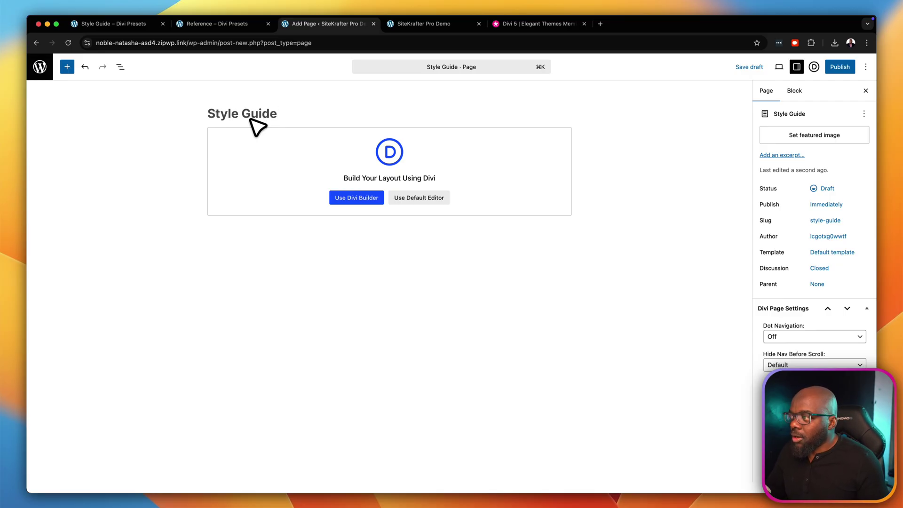
left_click(365, 198)
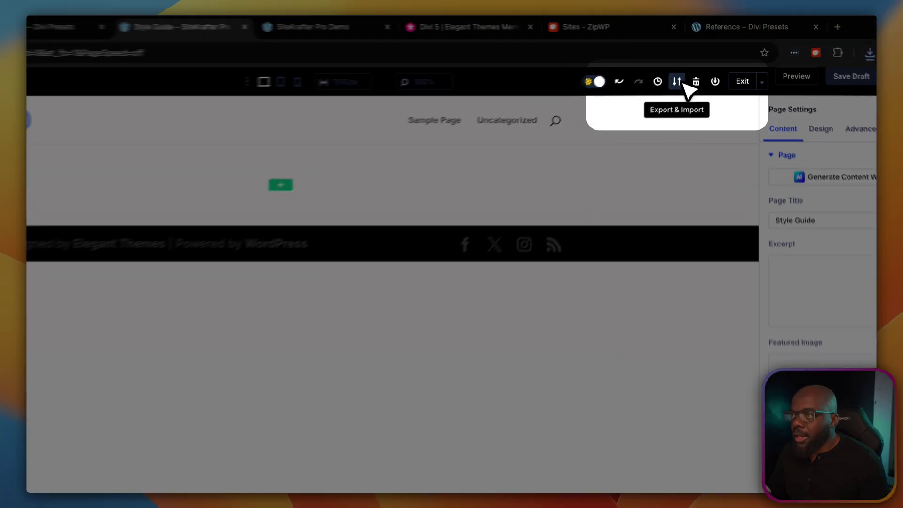
Step: Import the SK Style Guide.json layout from Downloads into the Style Guide page, replacing the existing content
left_click(692, 64)
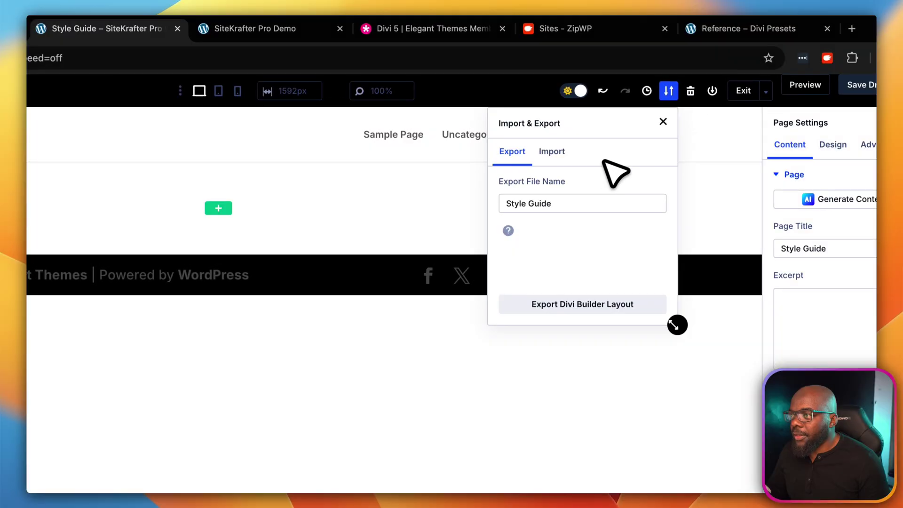
left_click(562, 153)
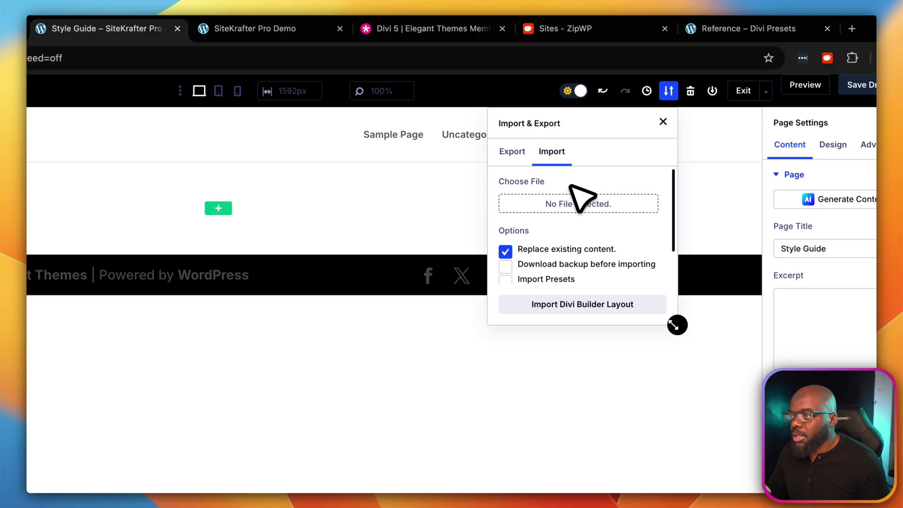
left_click(582, 214)
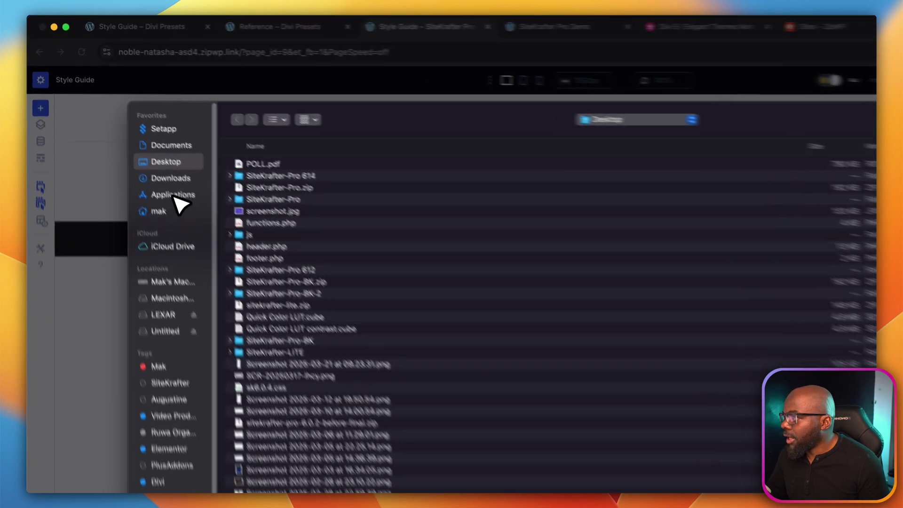
left_click(135, 137)
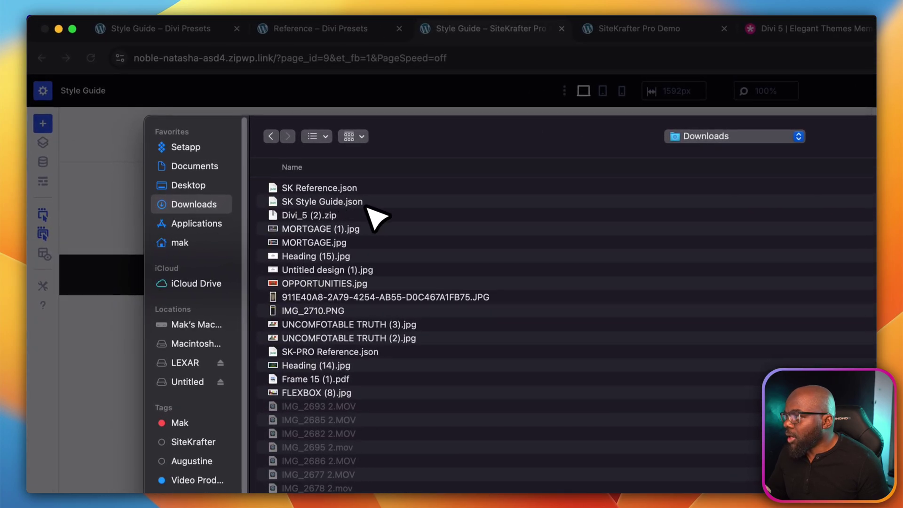
left_click(380, 202)
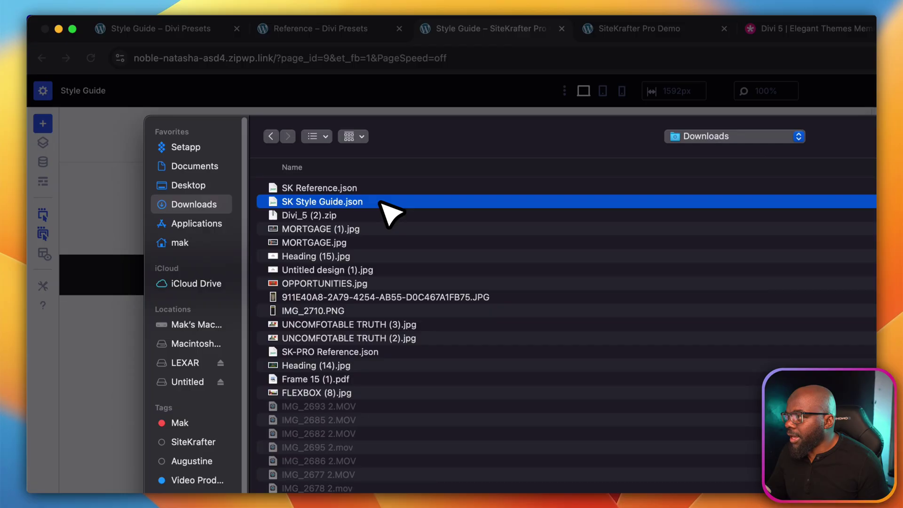
double_click(381, 203)
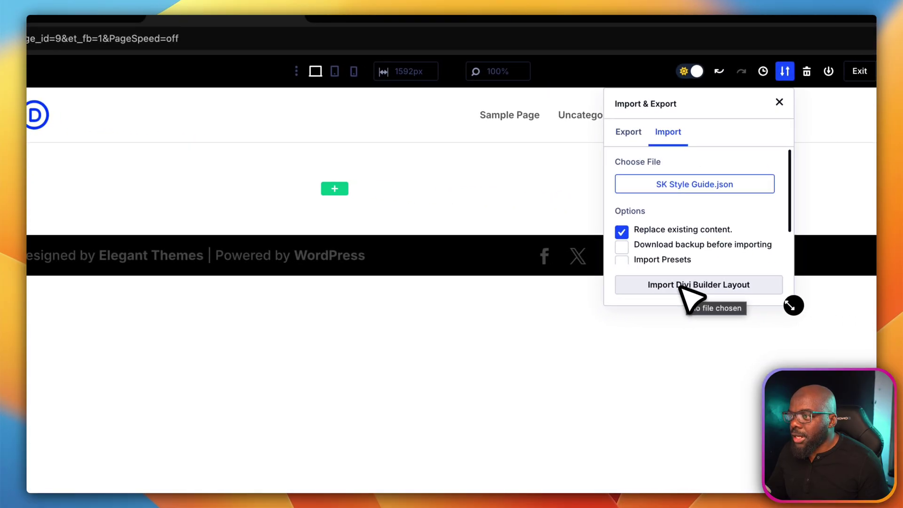
left_click_drag(793, 305, 801, 402)
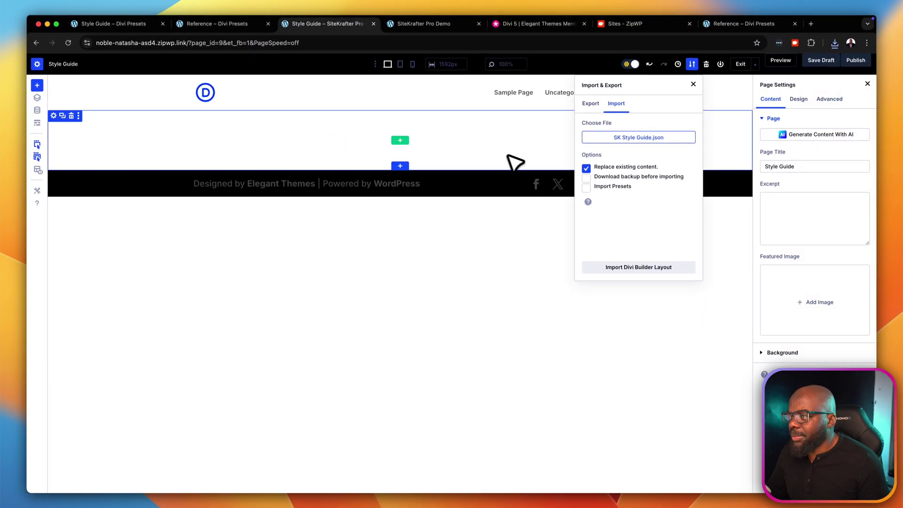
left_click(618, 264)
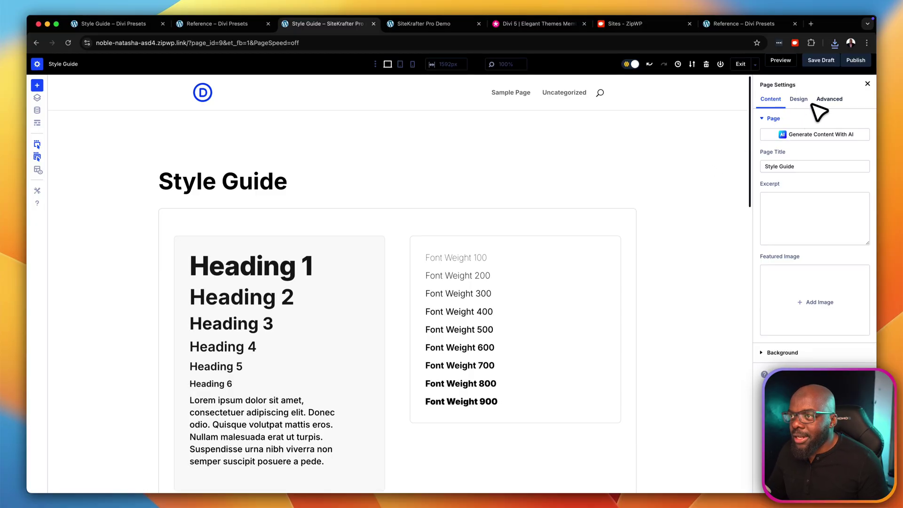
Step: Publish the Style Guide page, then exit the builder and return to the list of pages
left_click(855, 60)
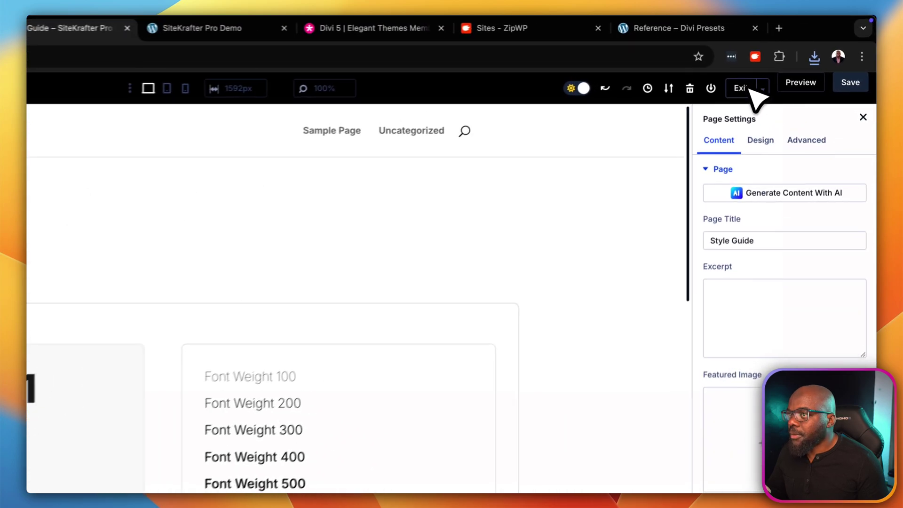
left_click(739, 91)
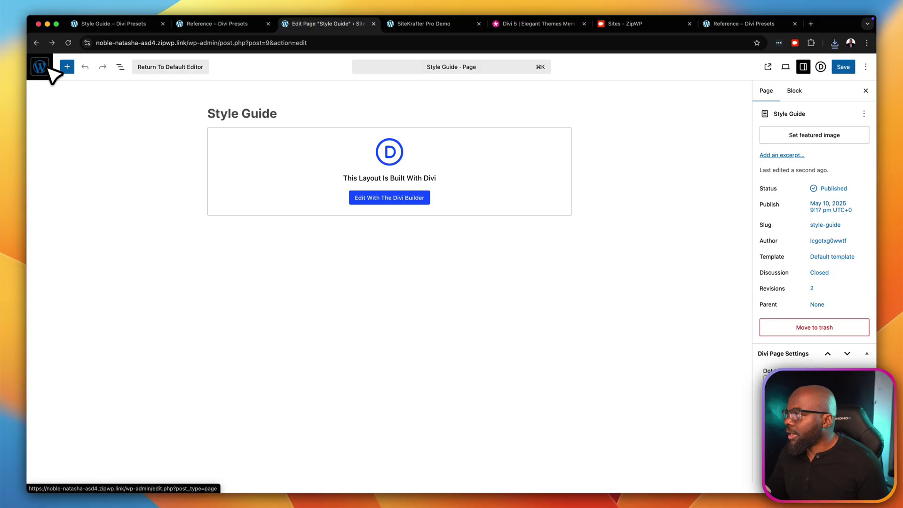
left_click(40, 67)
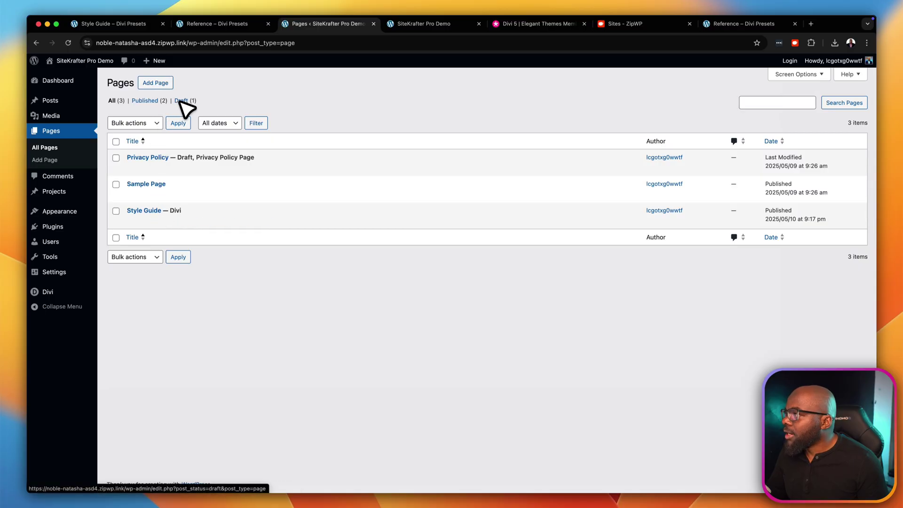
Step: Add a new page titled Reference and open it in the Divi Builder
mouse_move(162, 61)
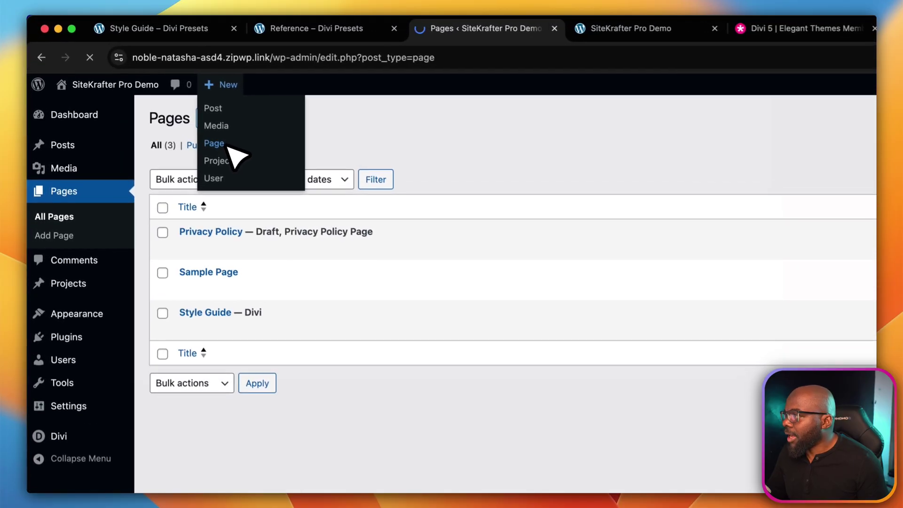
left_click(159, 99)
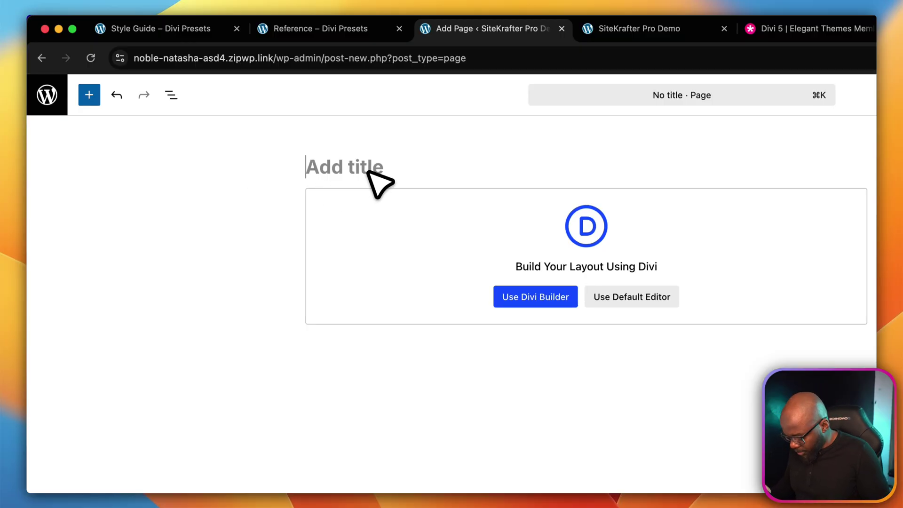
type("F")
key("BackSpace")
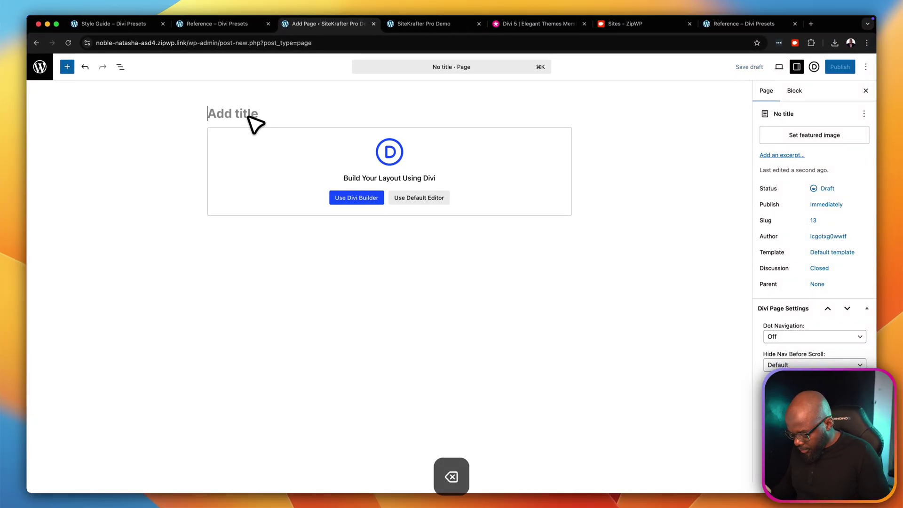
type("Re")
key("BackSpace")
key("BackSpace")
key("BackSpace")
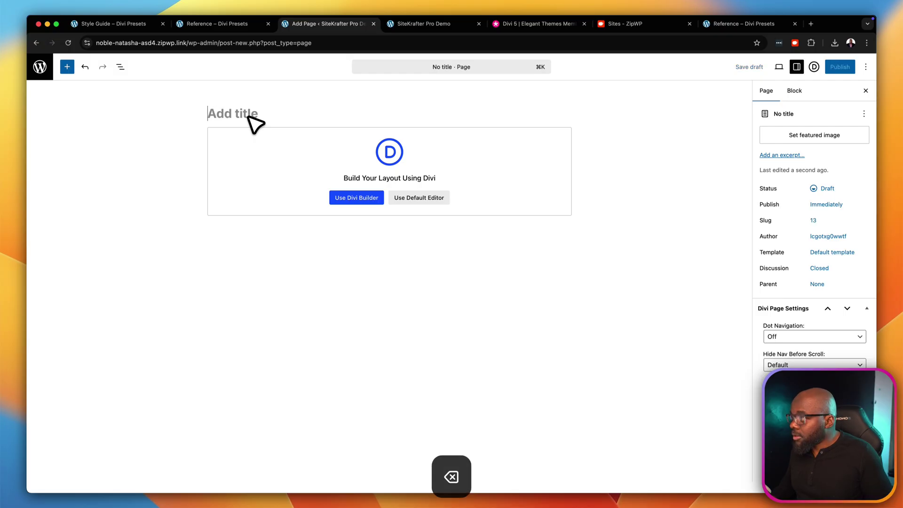
type("Refere")
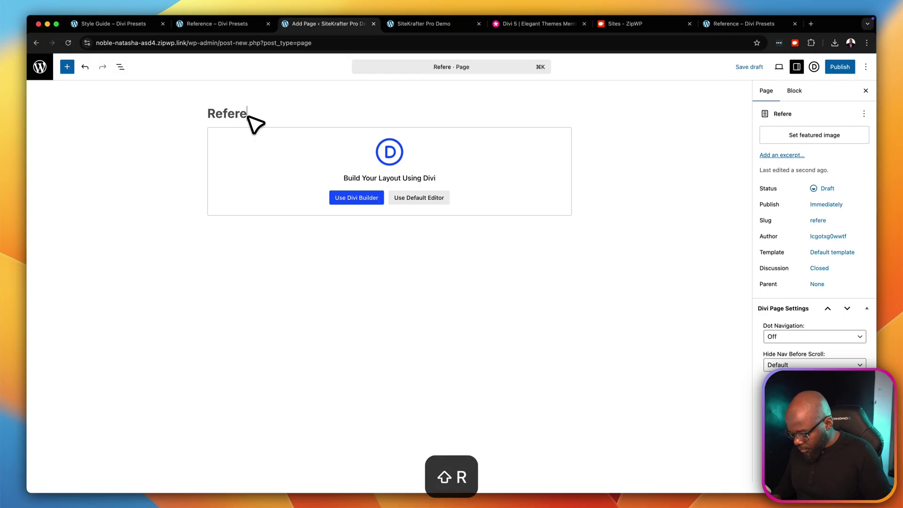
type("nce")
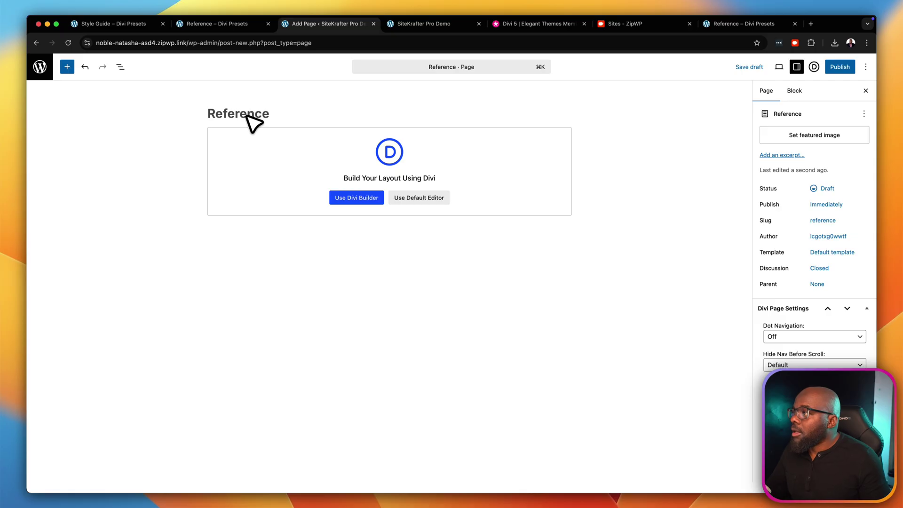
left_click(472, 258)
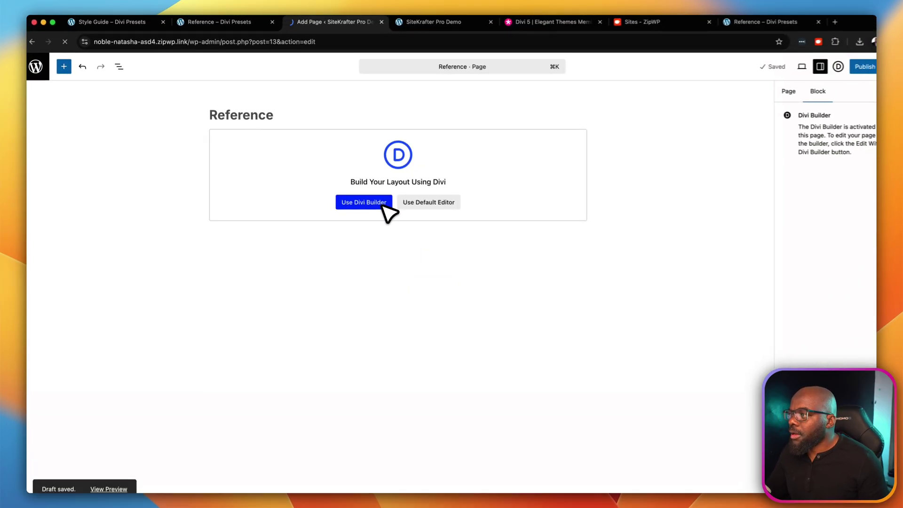
left_click(381, 206)
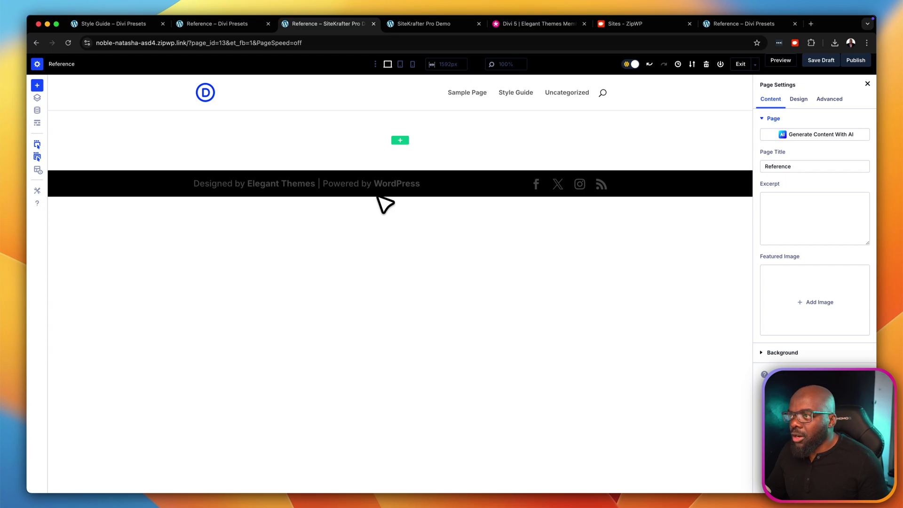
Step: Import the SK Reference.json layout into the Reference page, replacing existing content, and publish it before exiting the builder
left_click(692, 65)
left_click(570, 151)
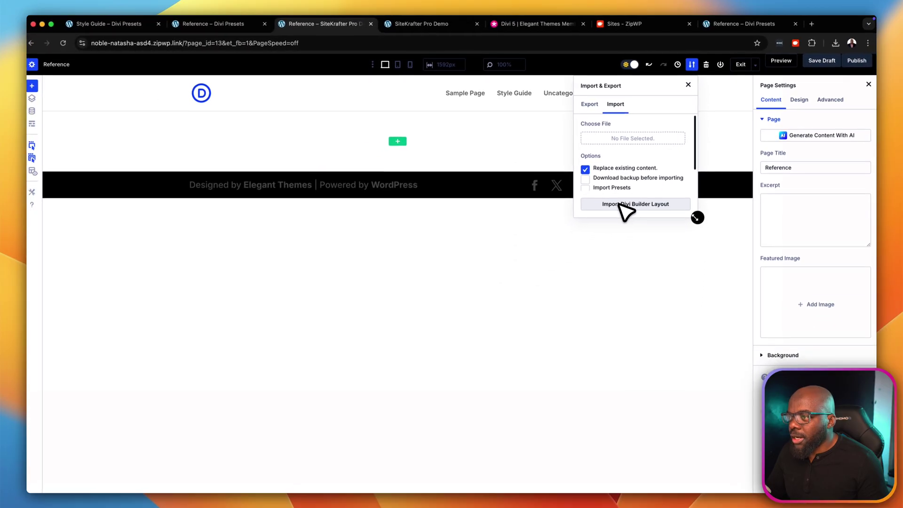
left_click(630, 137)
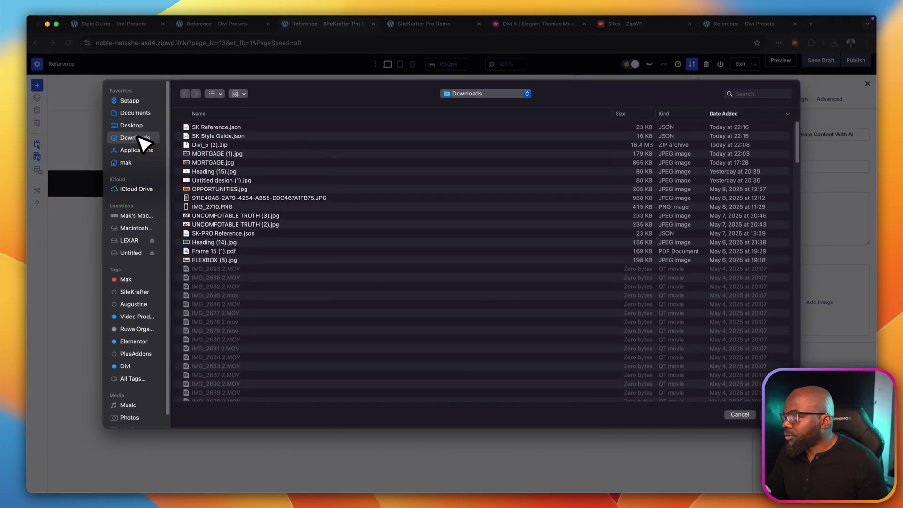
double_click(258, 128)
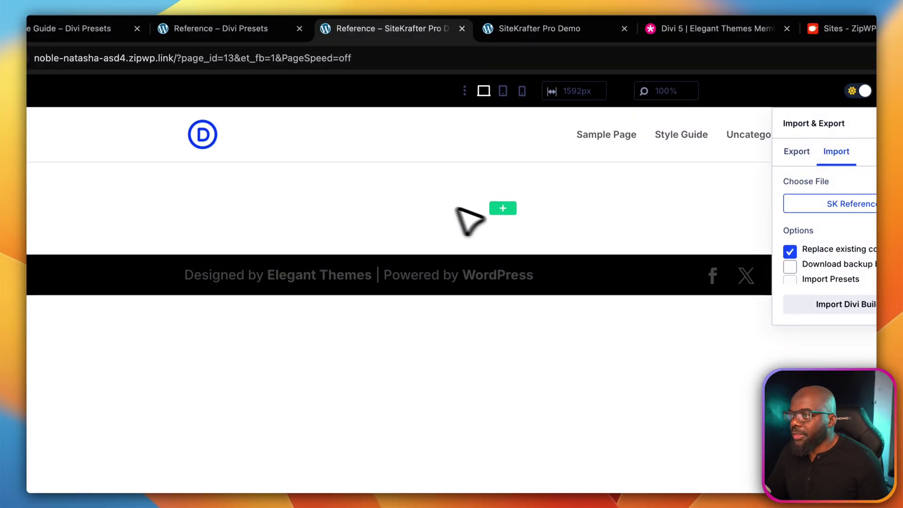
left_click(829, 304)
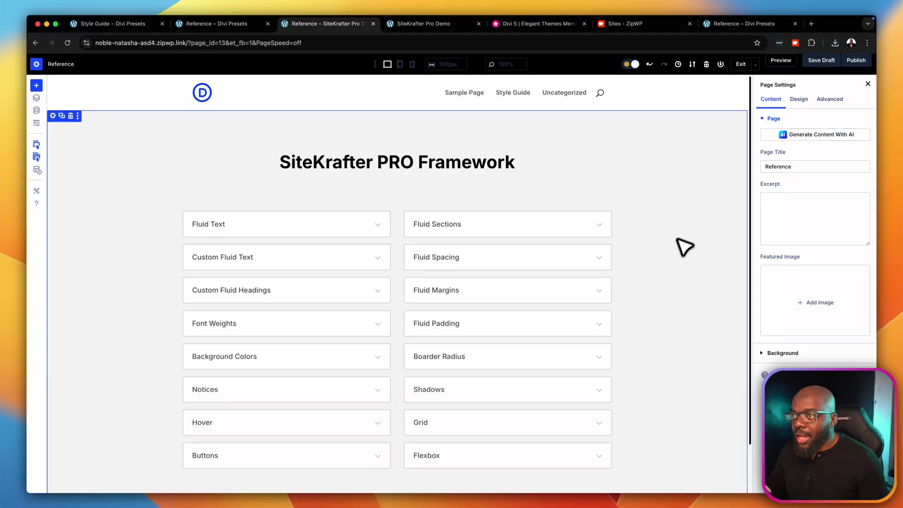
left_click(820, 61)
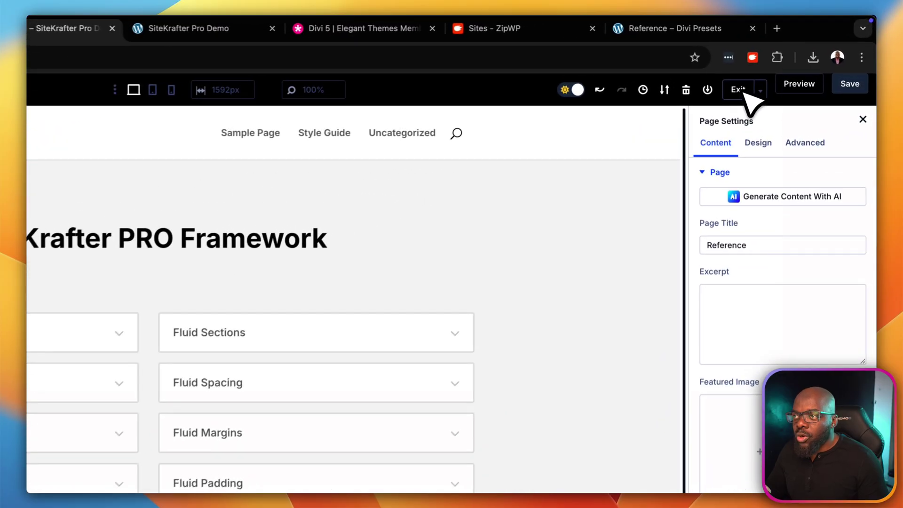
left_click(742, 90)
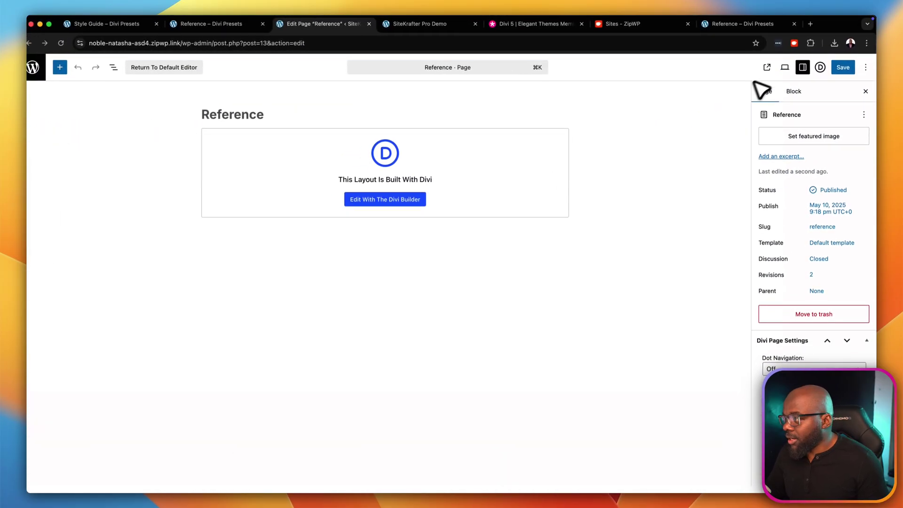
Step: Return to the list of pages and move Sample Page and the Privacy Policy draft to the trash
left_click(39, 67)
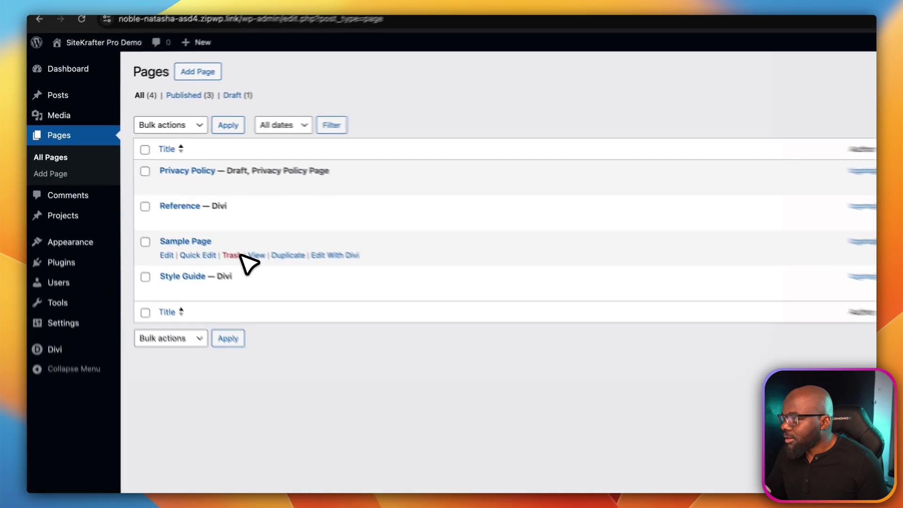
left_click(238, 255)
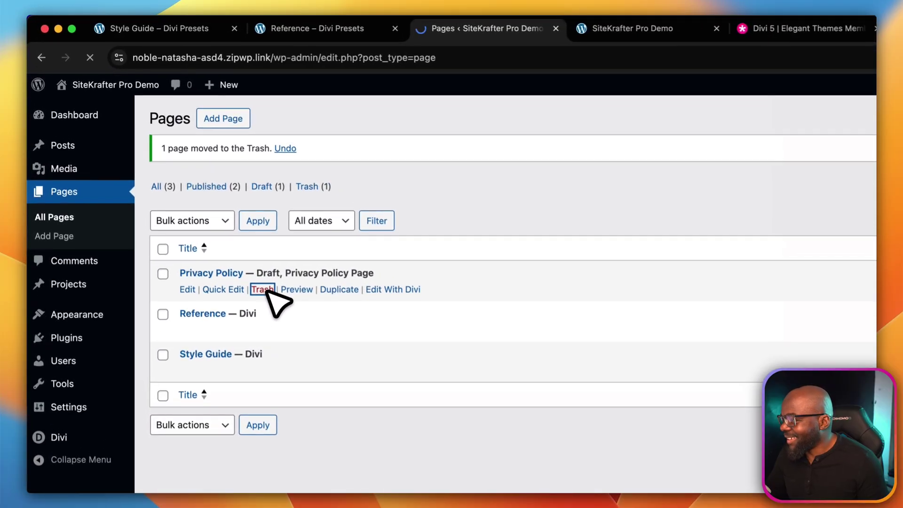
Step: Create a new page titled Home and open it in the Divi Builder
left_click(182, 195)
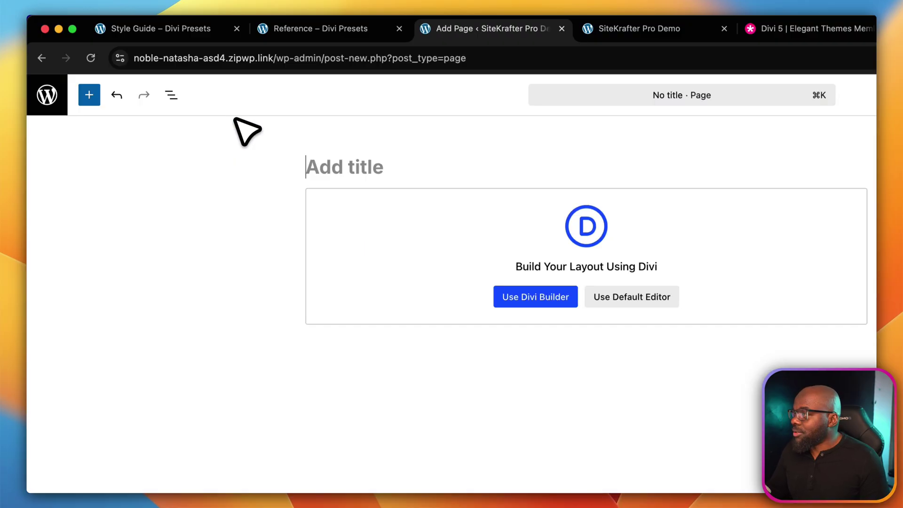
type("Home")
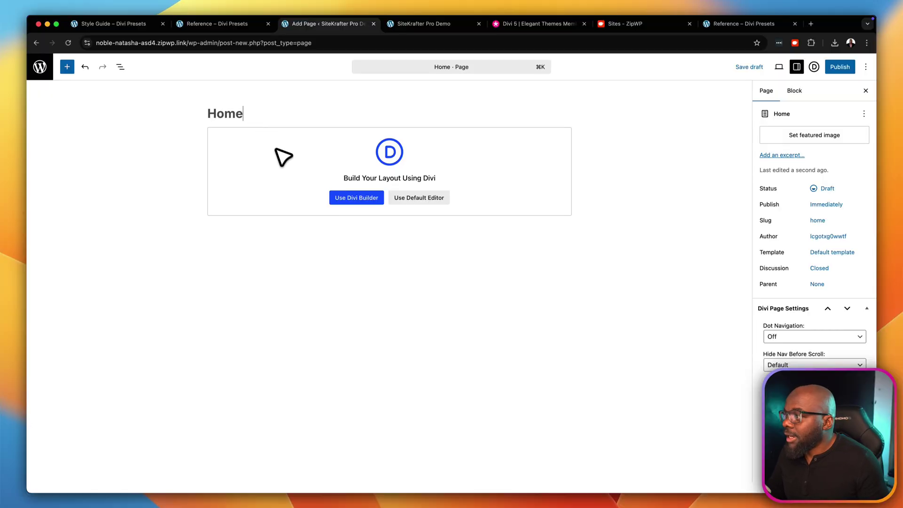
left_click(357, 198)
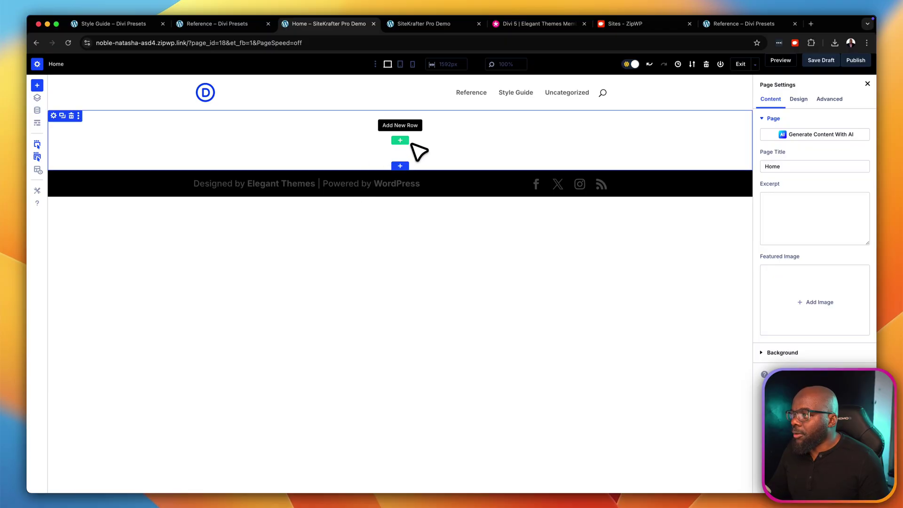
Step: Insert a row with two equal columns on the Home page and add a Text module to its first column
left_click(404, 141)
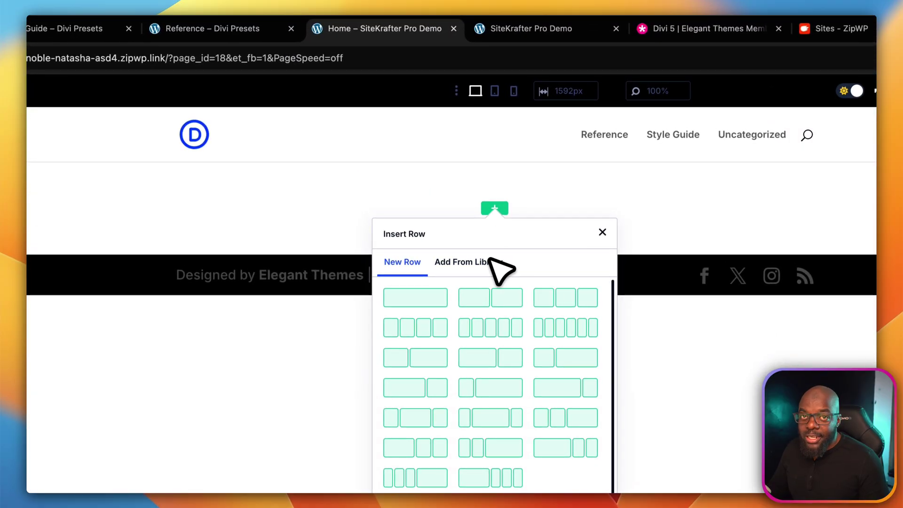
left_click(501, 299)
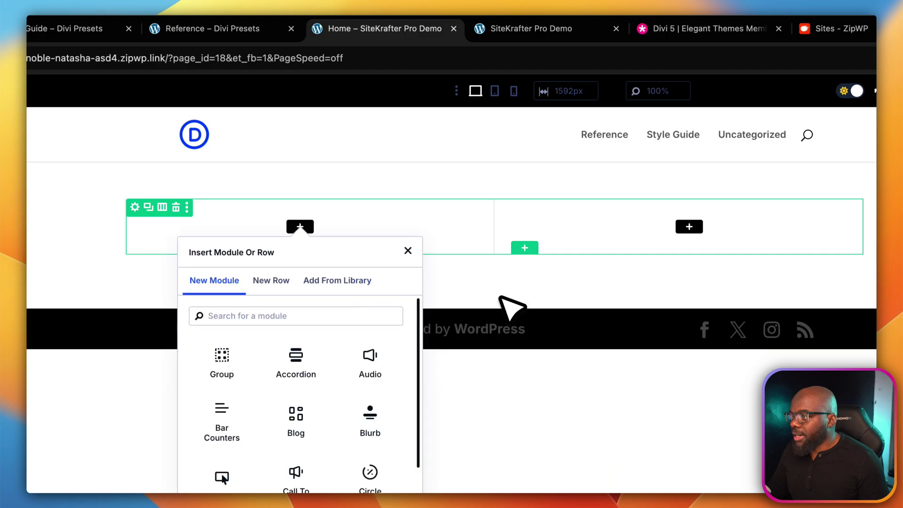
type("text")
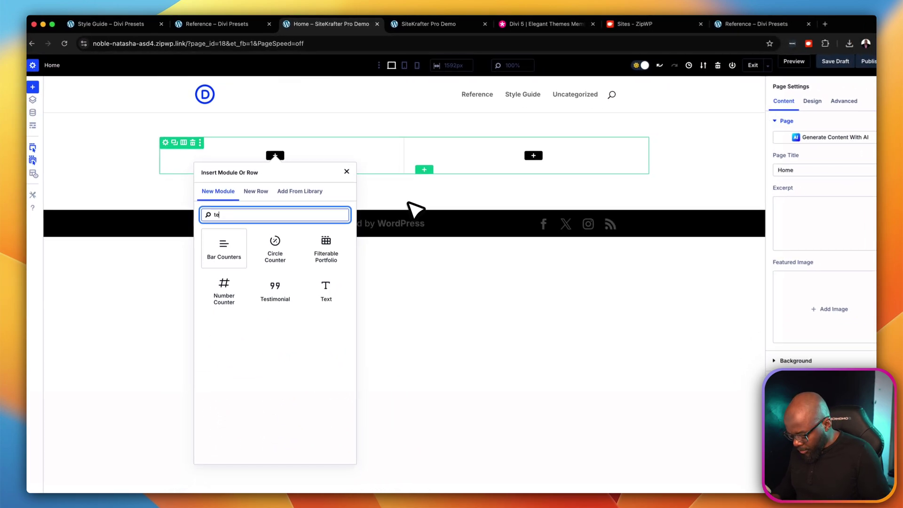
left_click(233, 243)
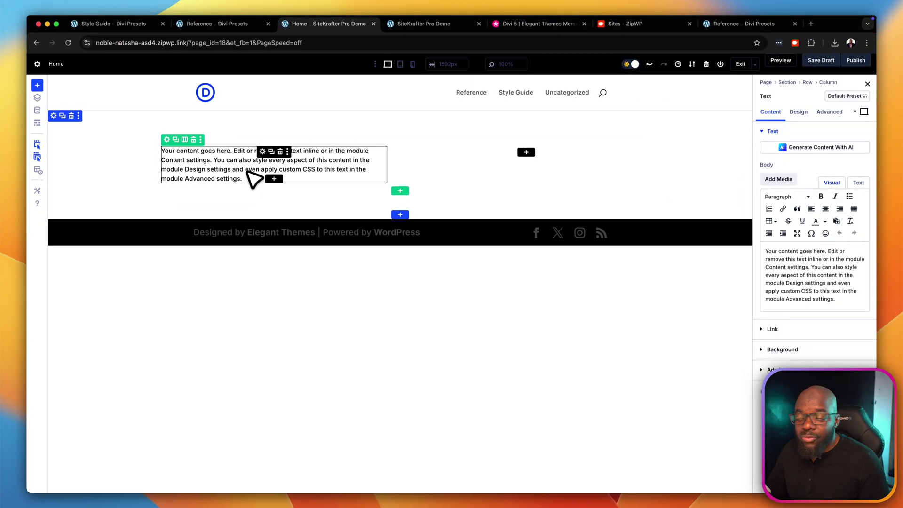
Step: Duplicate the first column's Text module and place the copy in the row's second column
left_click(525, 152)
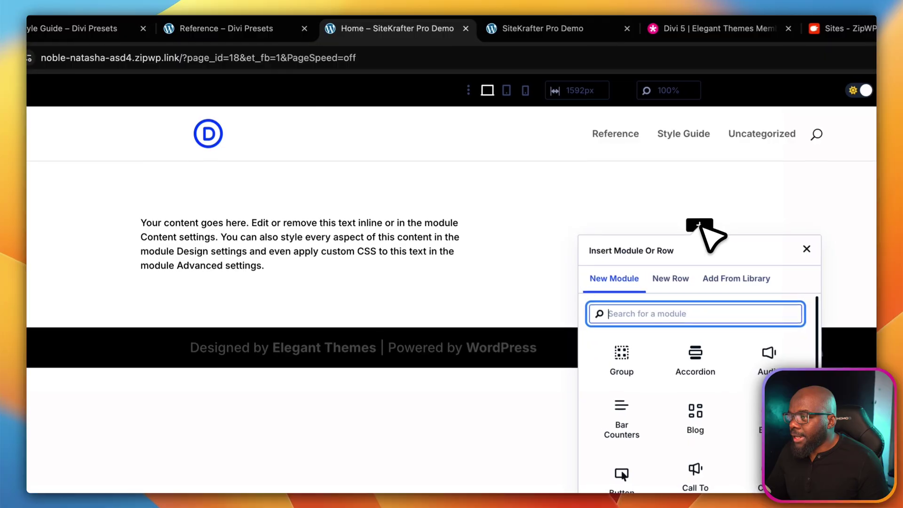
left_click(564, 238)
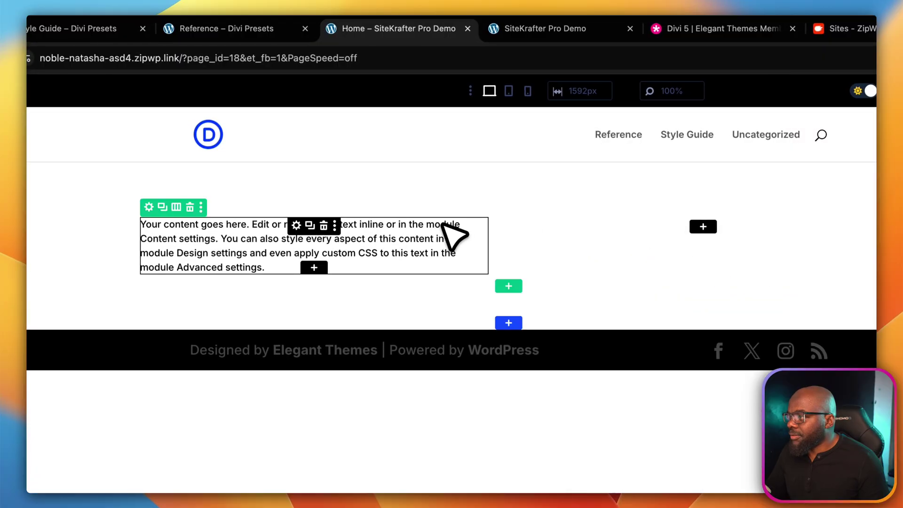
left_click(310, 225)
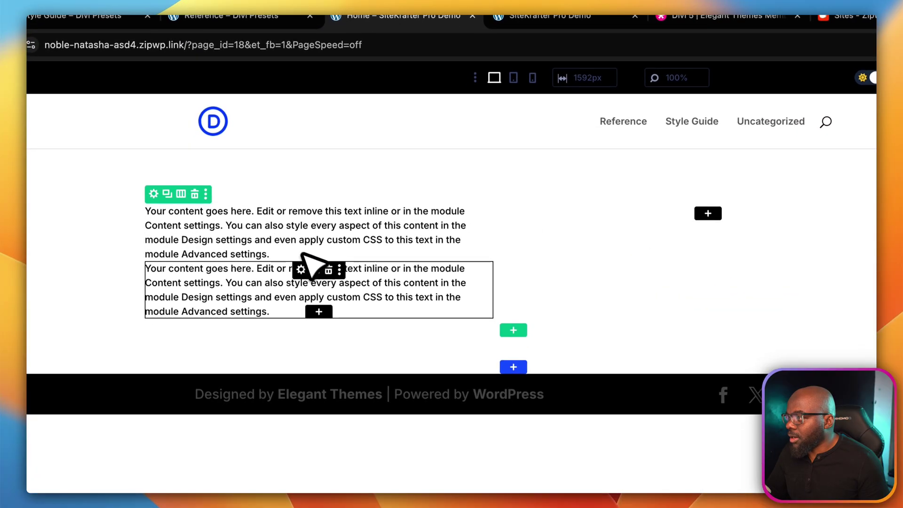
key("super+z")
left_click_drag(694, 254, 704, 215)
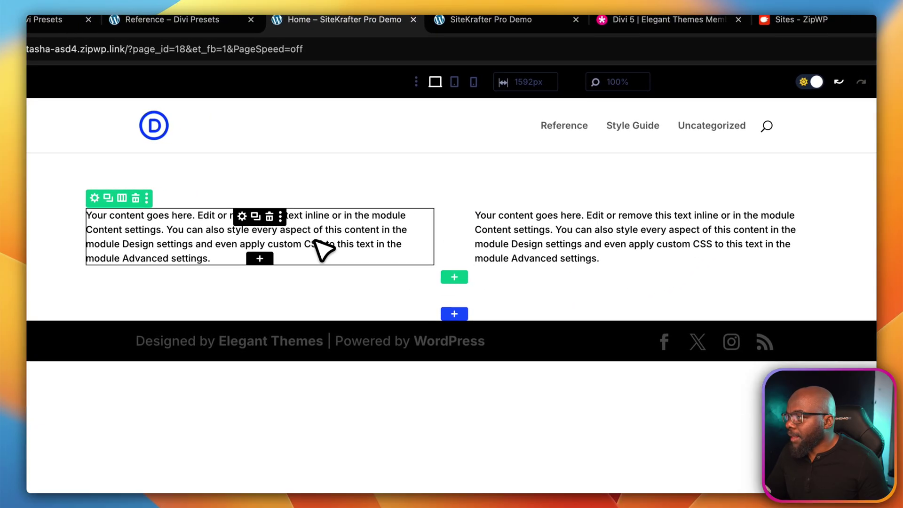
Step: Split the first column's placeholder text after its opening sentence and replace that sentence with "Heading One"
left_click(316, 250)
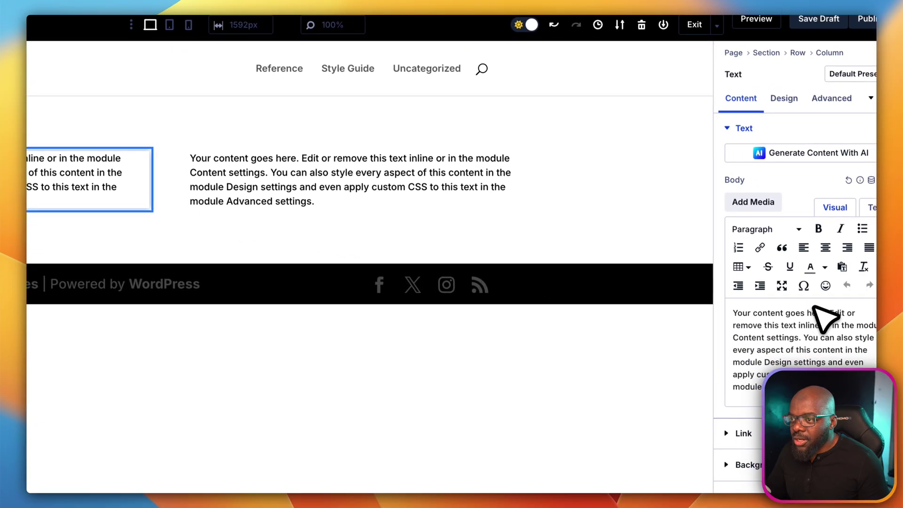
left_click(840, 315)
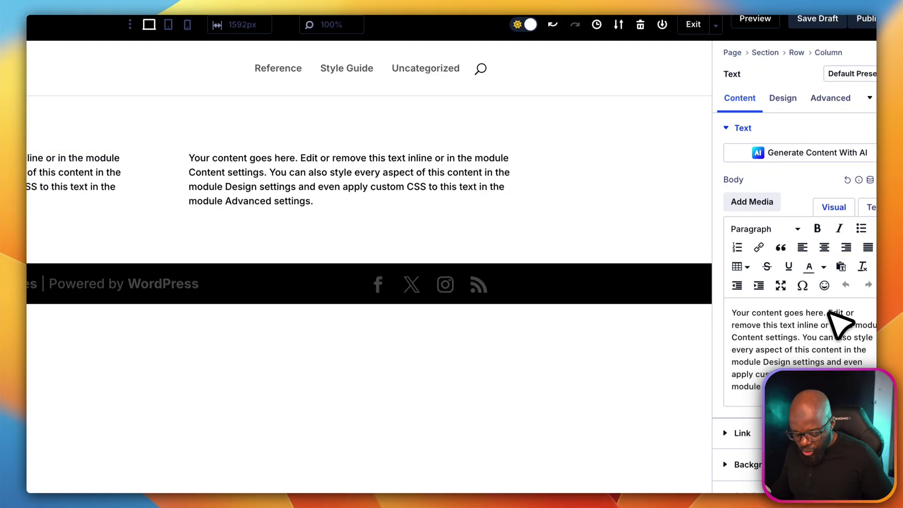
key("Return")
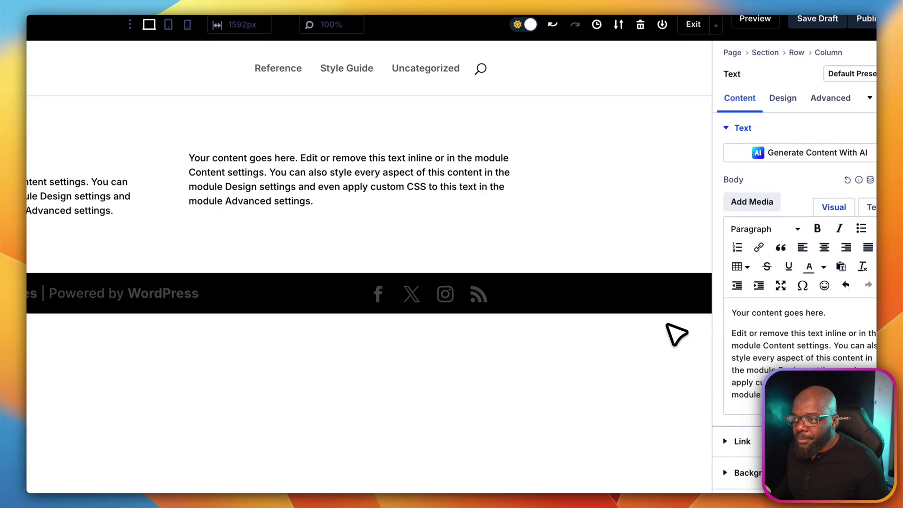
key("shift+Up")
type("Heading")
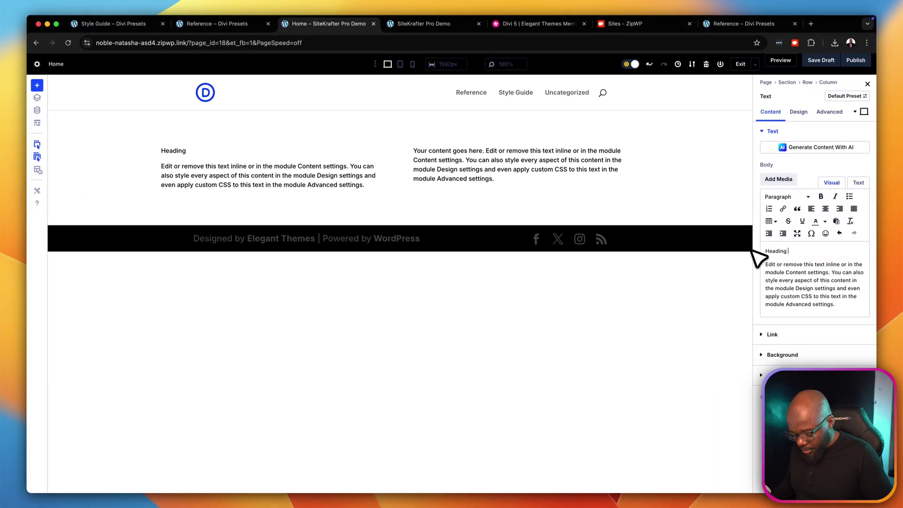
type(" One")
Step: Add the lines "Heading Two" and "Heading Three" below Heading One in the Text module's body
key("Return")
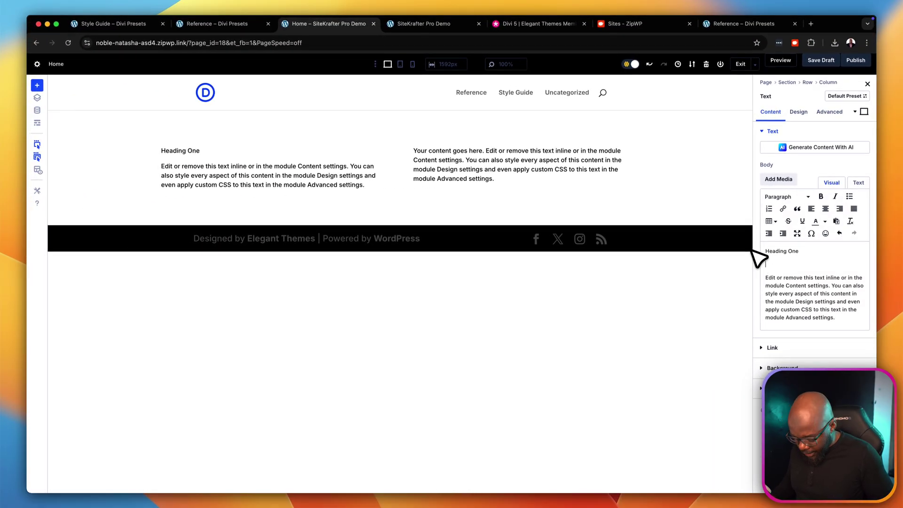
type("Heading ")
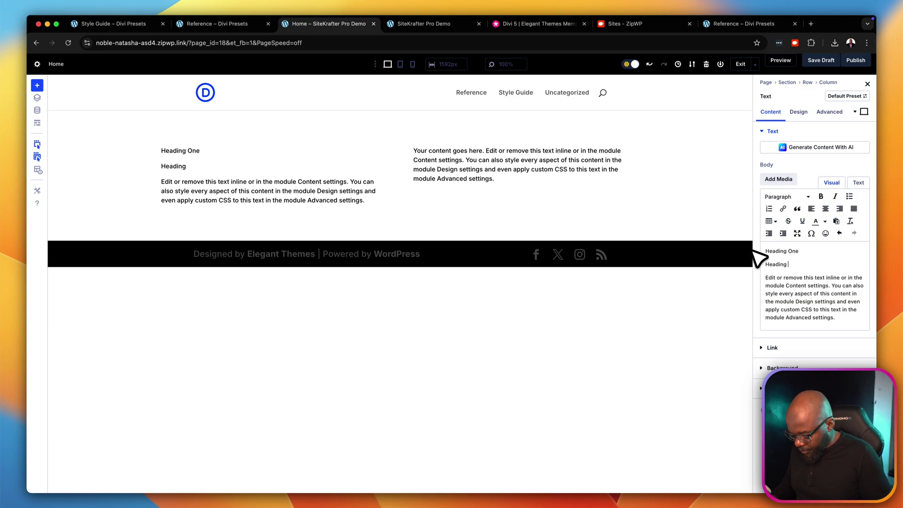
type("Tw")
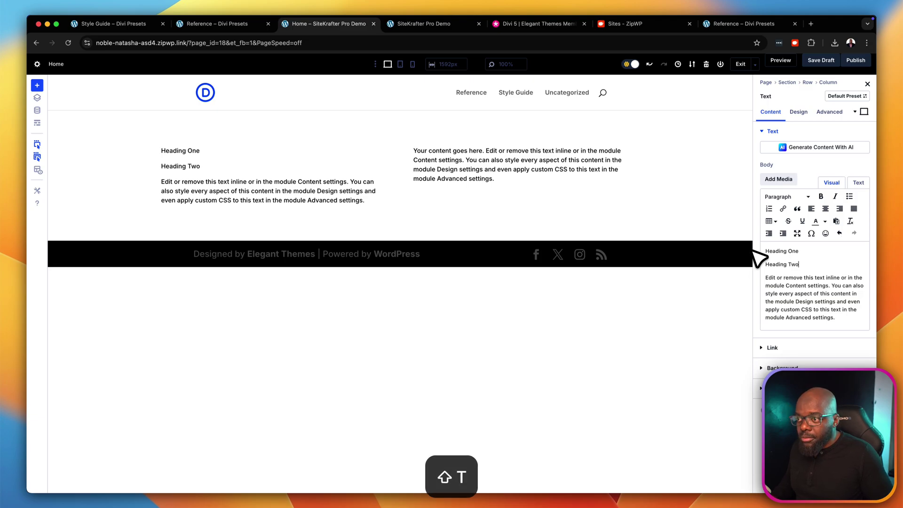
type("o")
key("Return")
type("H")
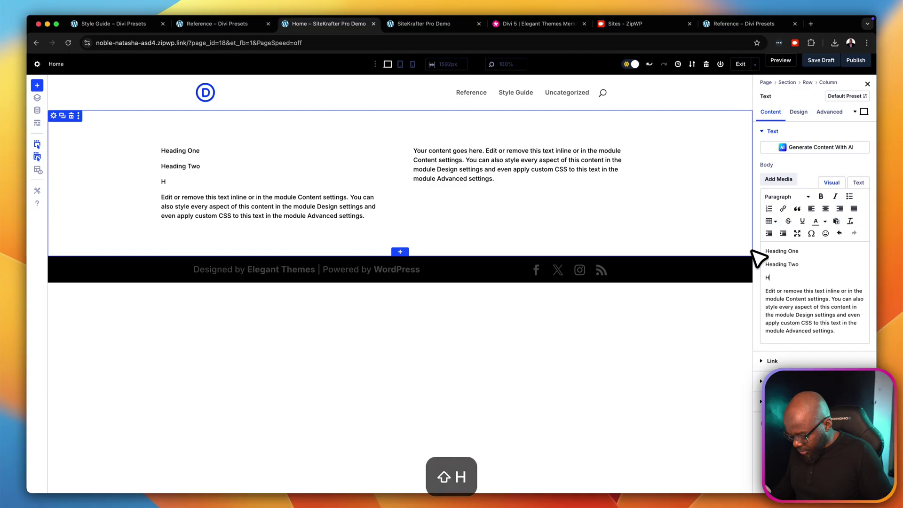
type("eading Three")
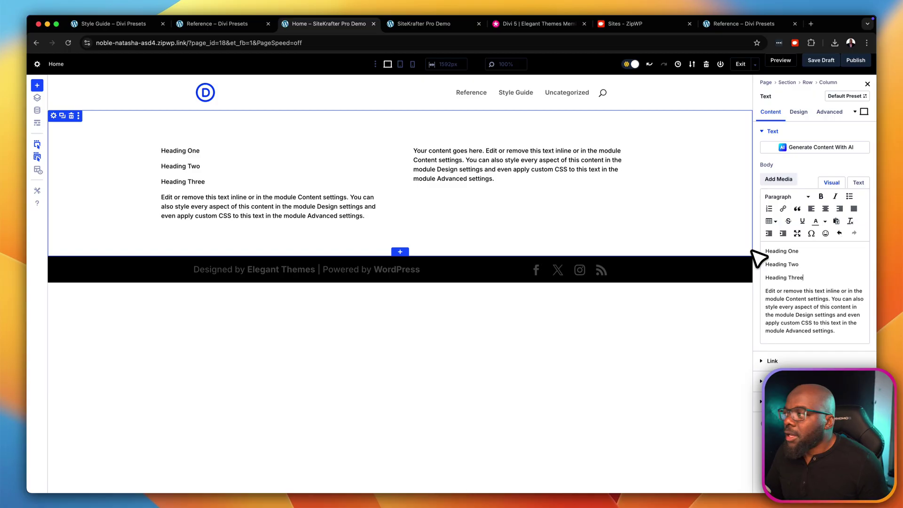
Step: Format the Heading One, Heading Two and Heading Three lines as Heading 1, Heading 2 and Heading 3 respectively
left_click_drag(804, 250, 765, 251)
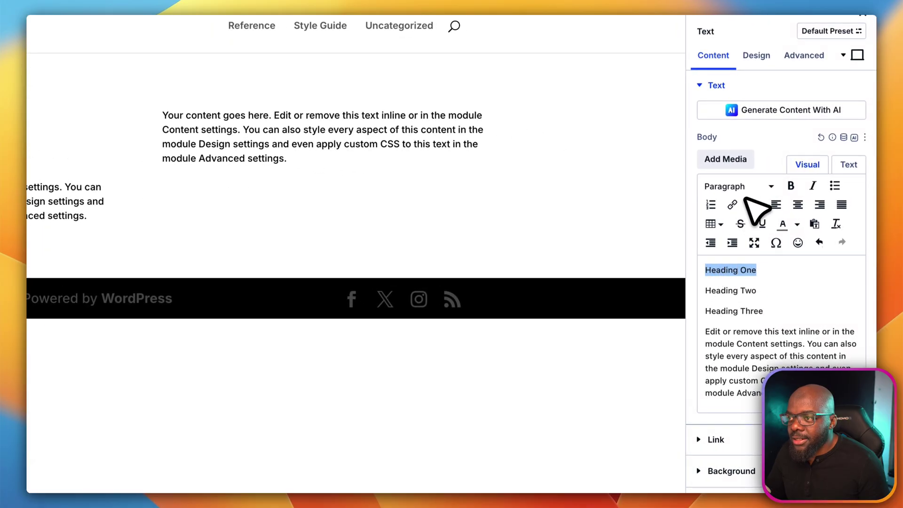
left_click(754, 187)
left_click(762, 228)
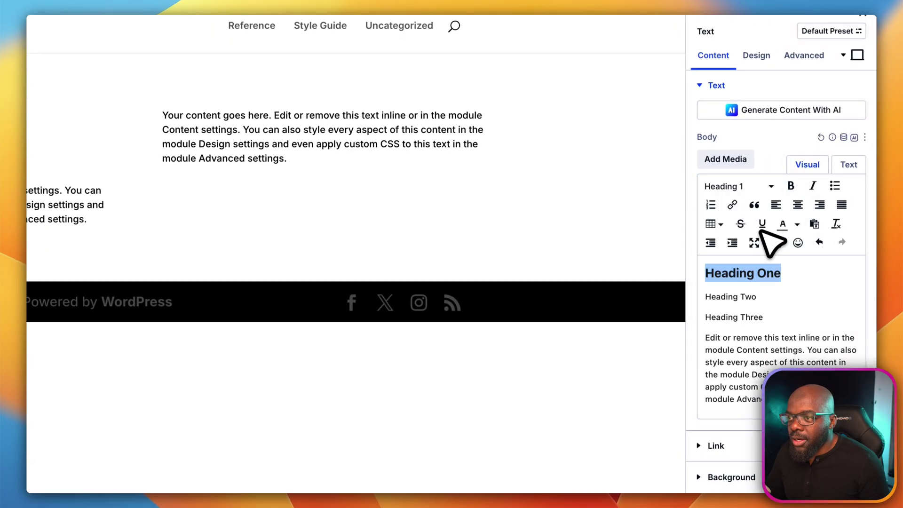
left_click(766, 297)
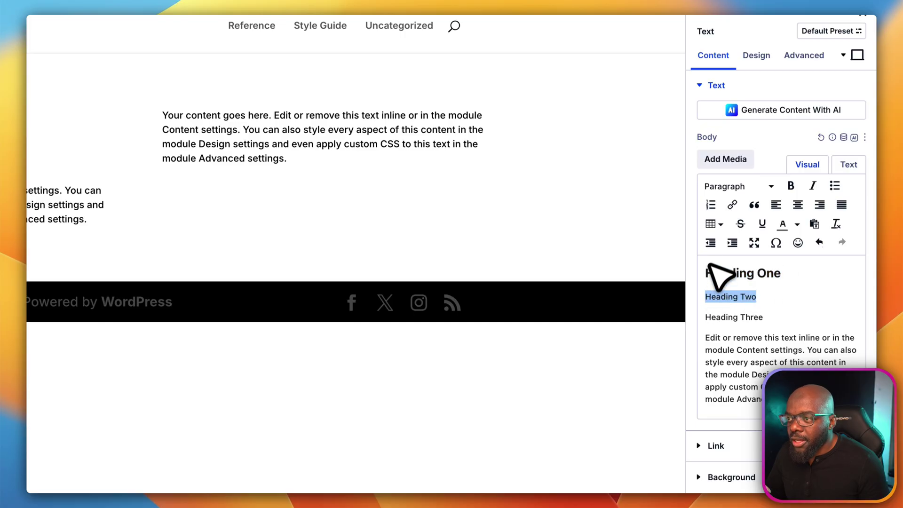
left_click(739, 187)
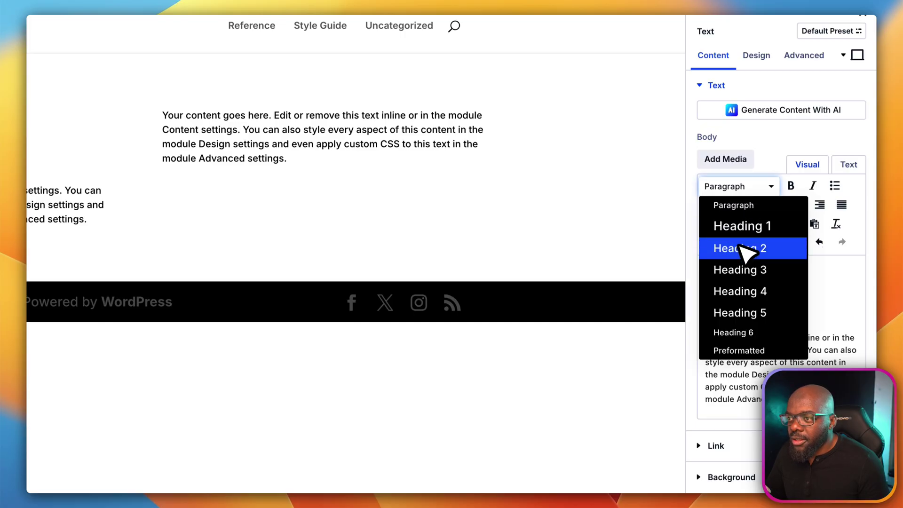
left_click(745, 249)
left_click_drag(762, 323, 705, 323)
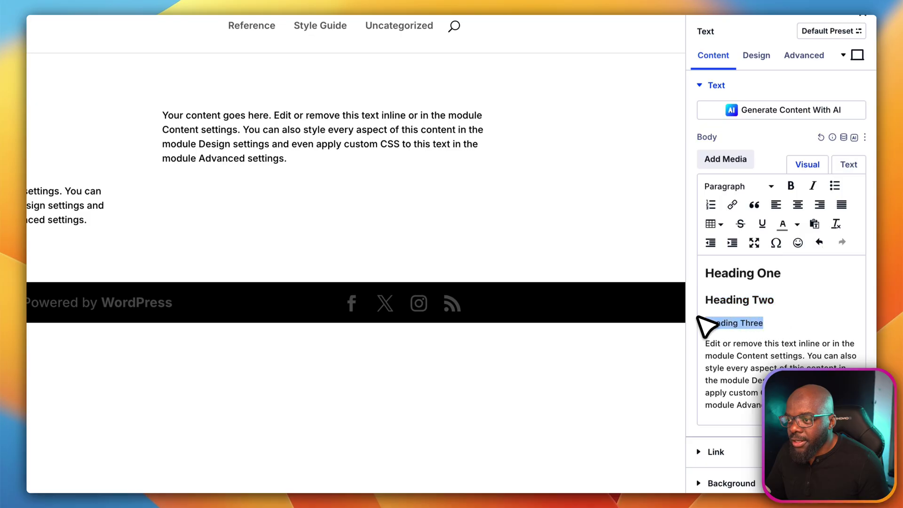
left_click(732, 188)
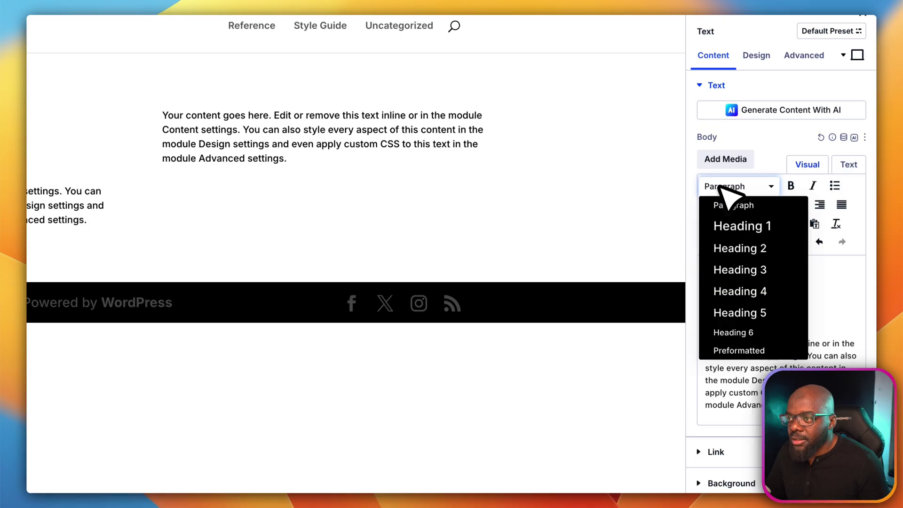
left_click(753, 267)
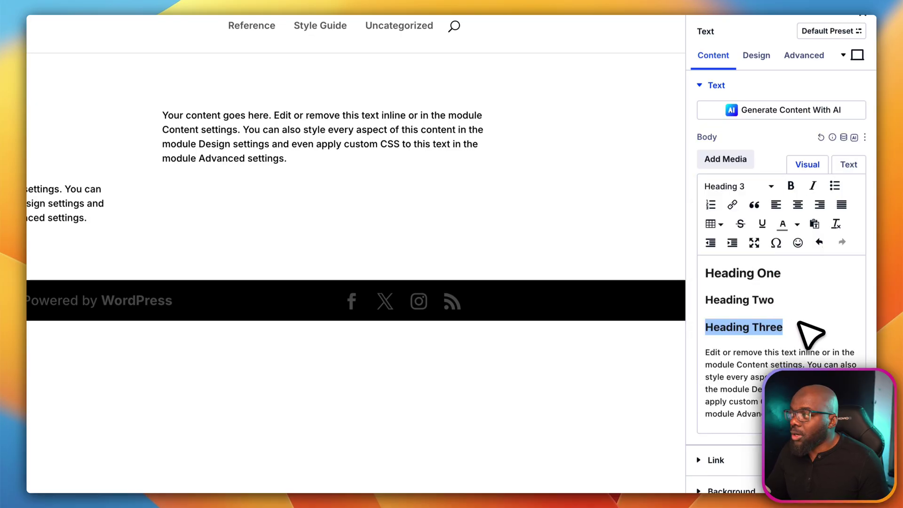
left_click(780, 358)
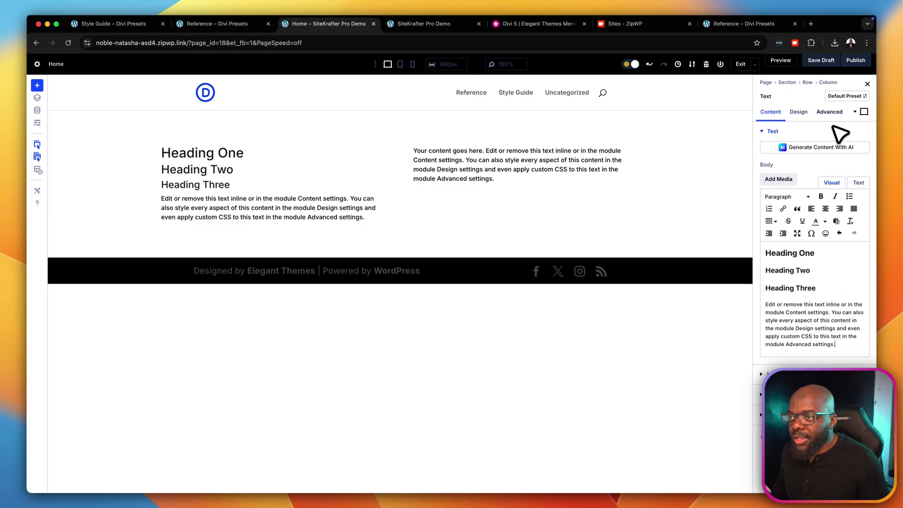
Step: Assign the CSS class sk to the first column's Text module
left_click(829, 113)
left_click(798, 131)
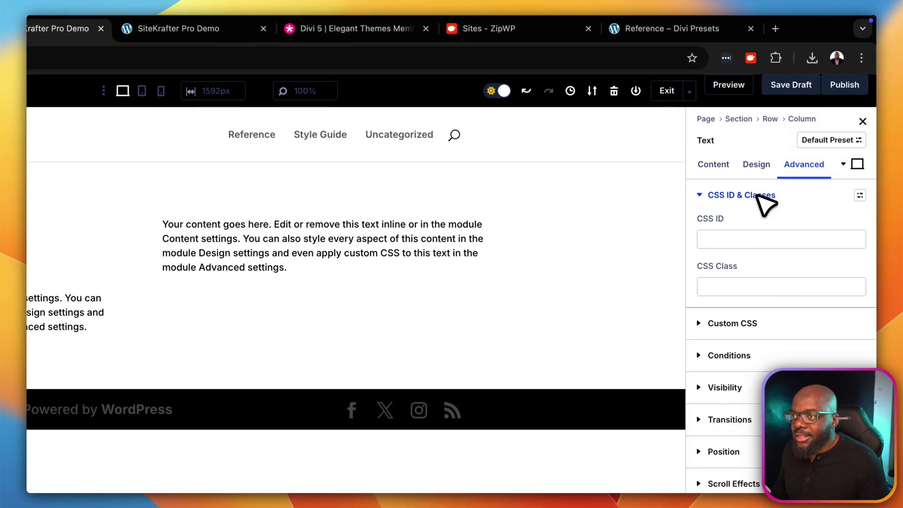
left_click(757, 284)
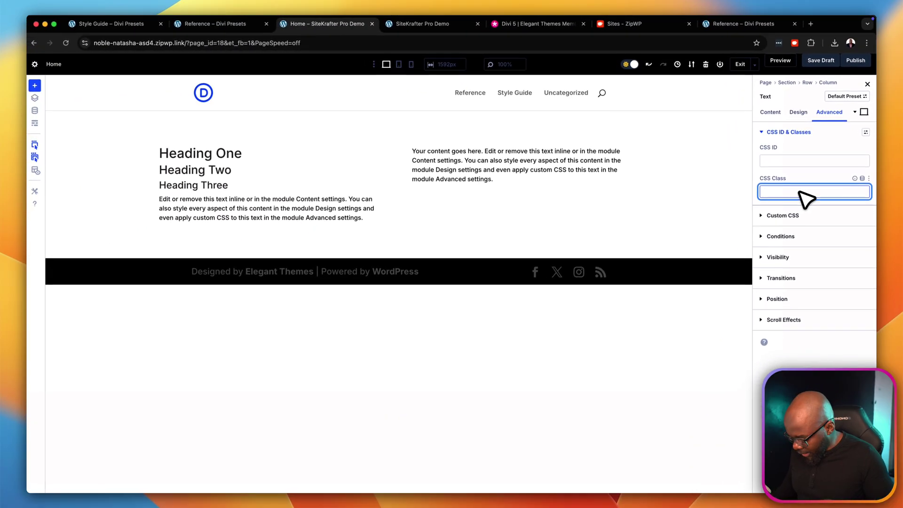
type("sk")
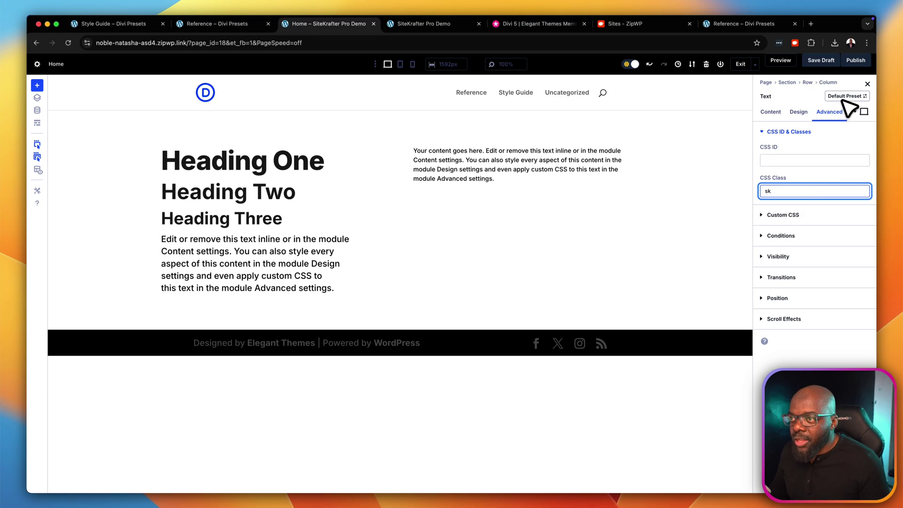
Step: Create a new text preset from the current styles of the first column's Text module
left_click(844, 96)
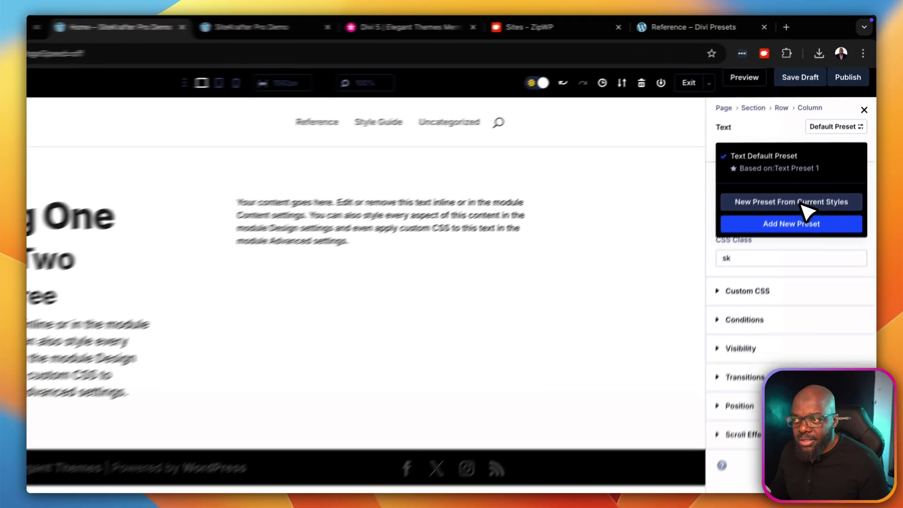
left_click(822, 155)
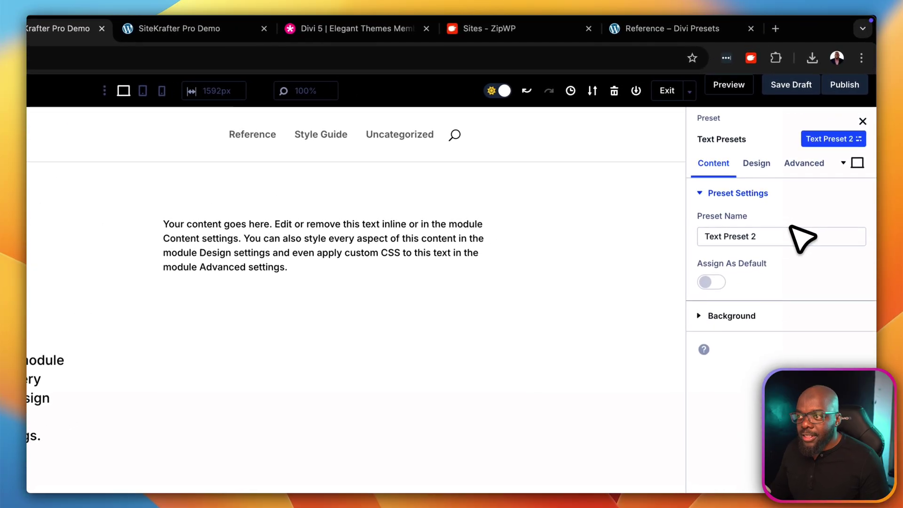
double_click(789, 234)
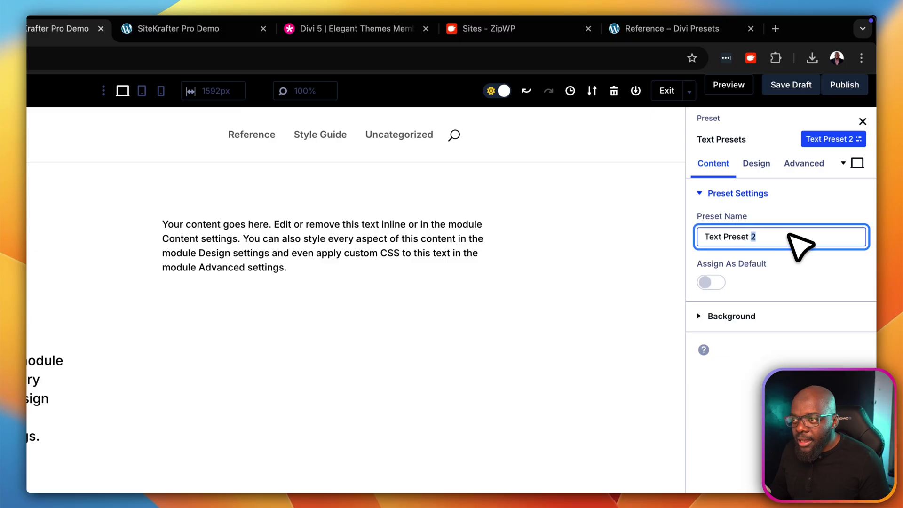
type("SK")
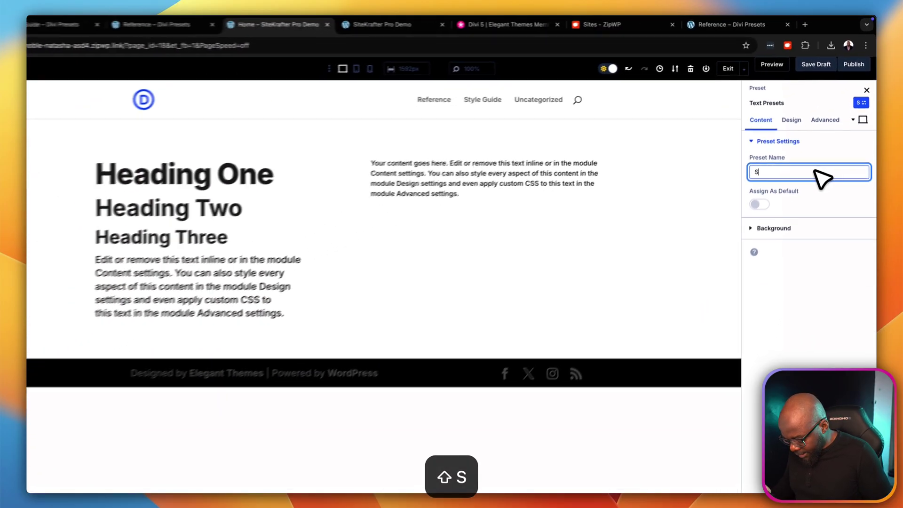
type(" TE")
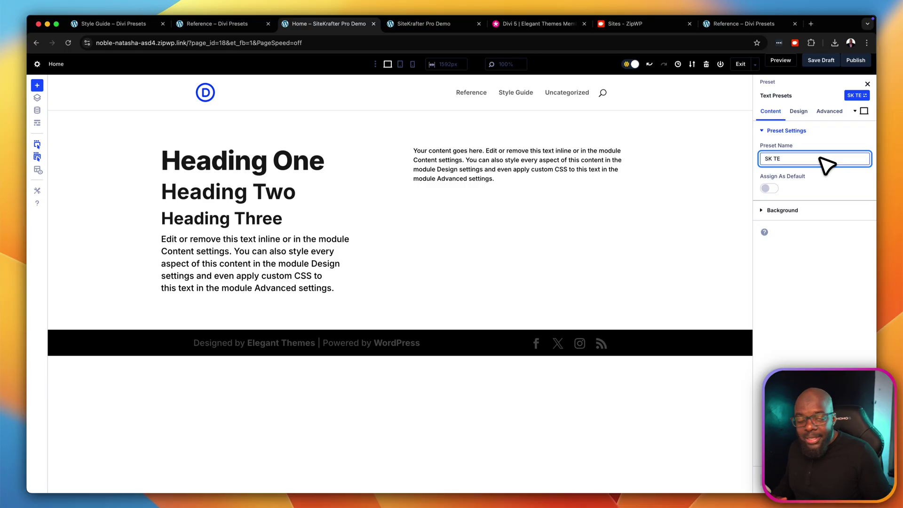
key("BackSpace")
key("BackSpace")
key("BackSpace")
key("BackSpace")
key("BackSpace")
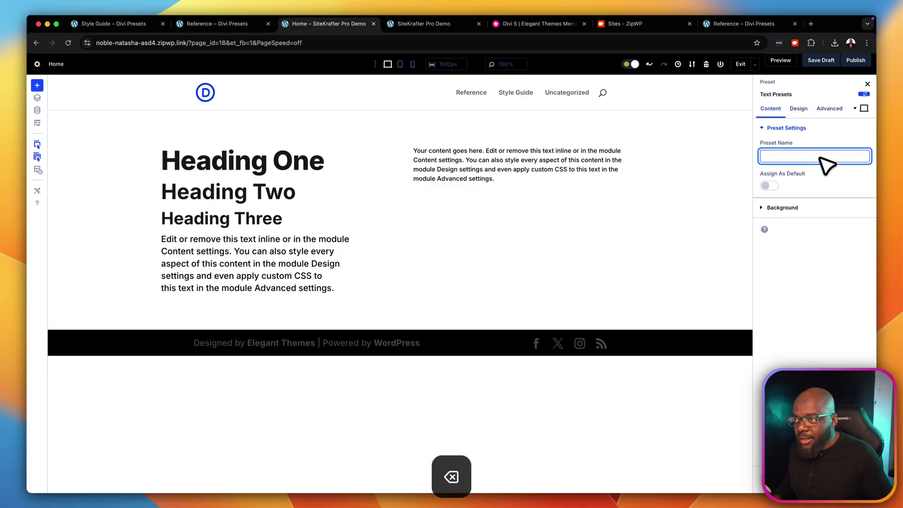
Step: Name the new text preset sk-fluid-text and assign it as the default for Text modules
type("sk-tex")
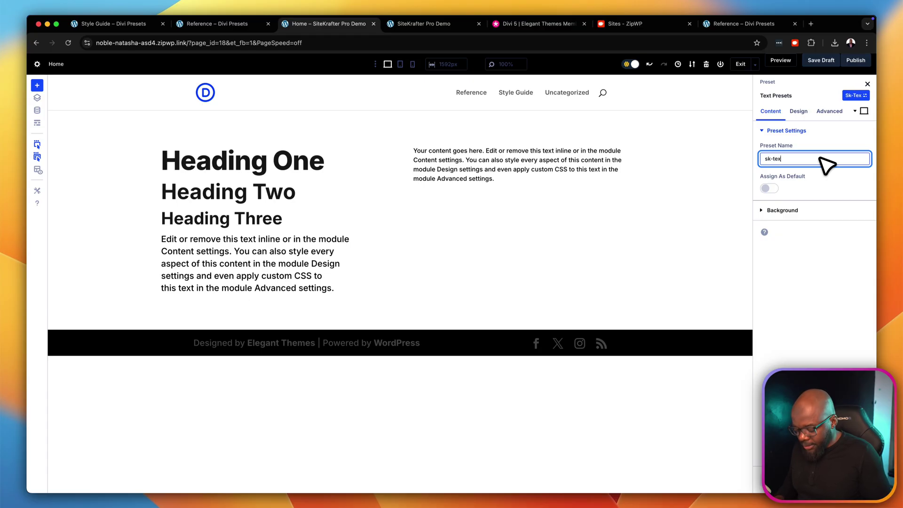
key("Left")
key("Left")
key("Left")
key("Left")
key("Left")
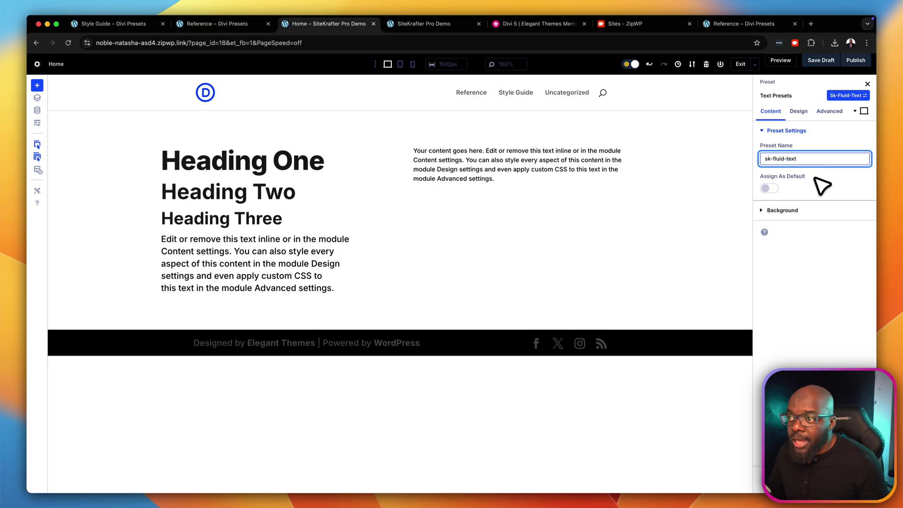
left_click(773, 189)
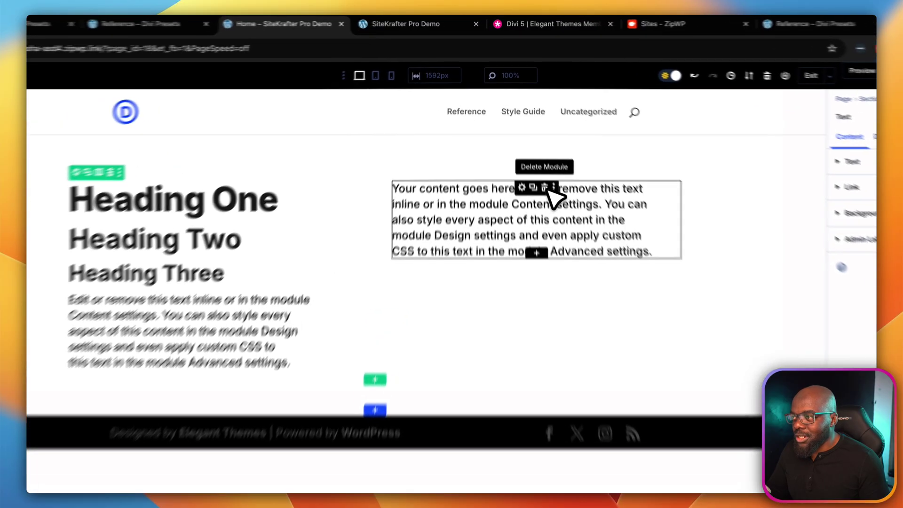
Step: Replace the second column's Text module with a newly inserted Text module and publish the Home page
left_click(533, 152)
left_click(530, 152)
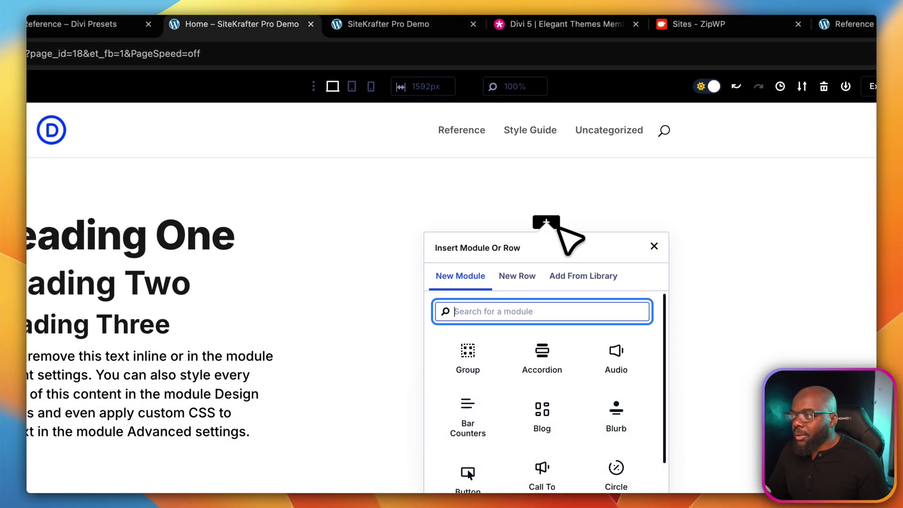
type("text")
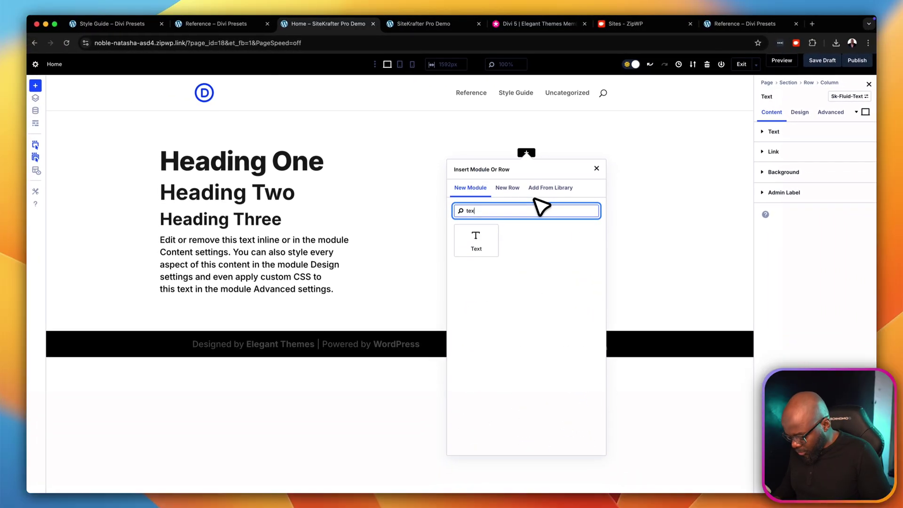
left_click(489, 243)
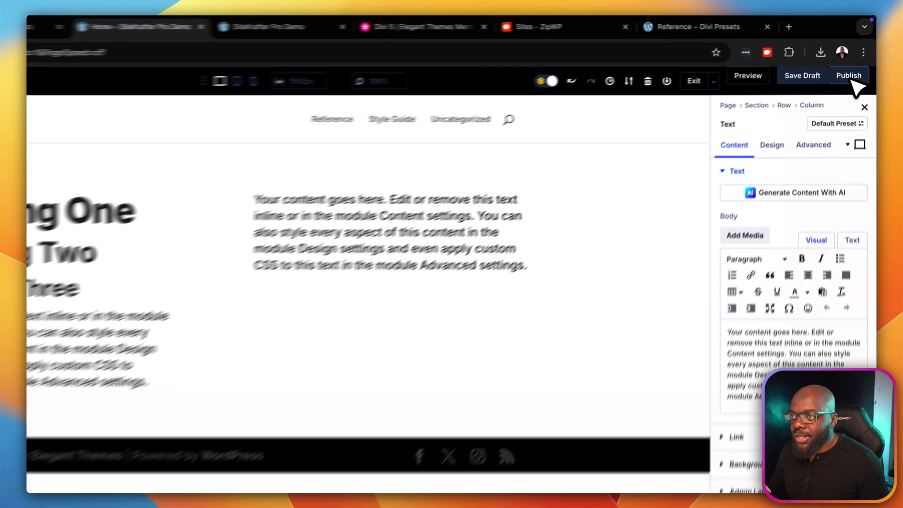
left_click(856, 61)
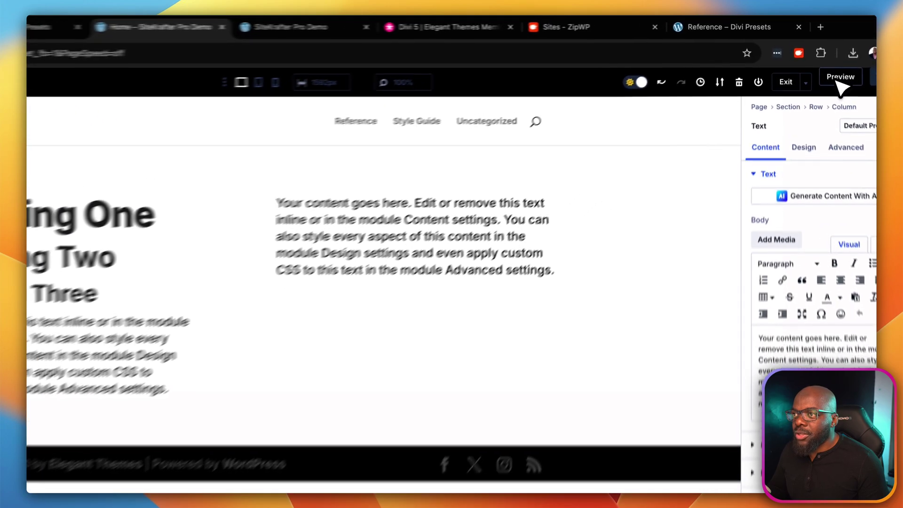
Step: Preview the Home page and inspect how its text scales, narrowing the responsive viewport to about 451 px and widening it again
left_click(825, 60)
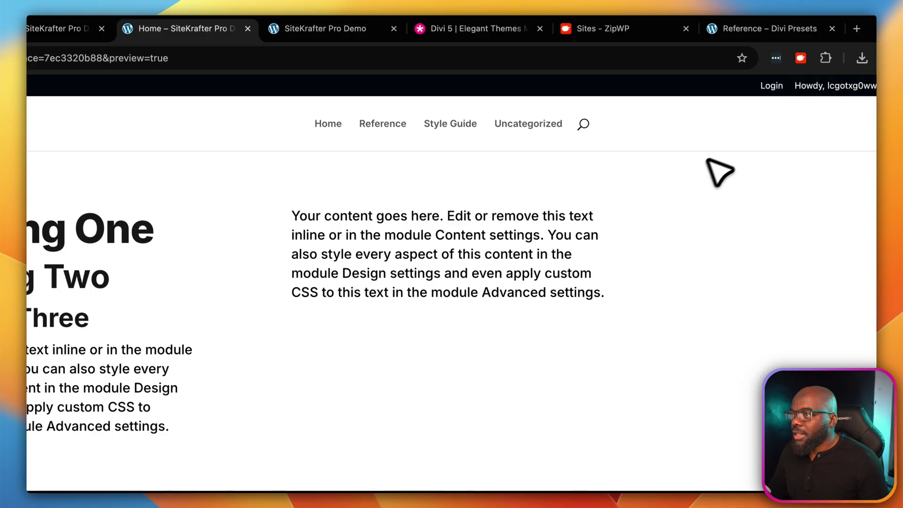
right_click(223, 315)
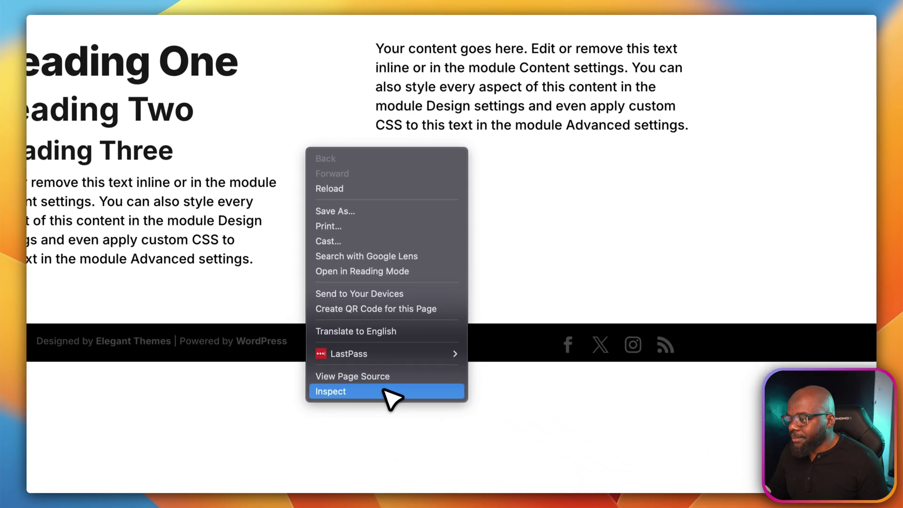
left_click(470, 466)
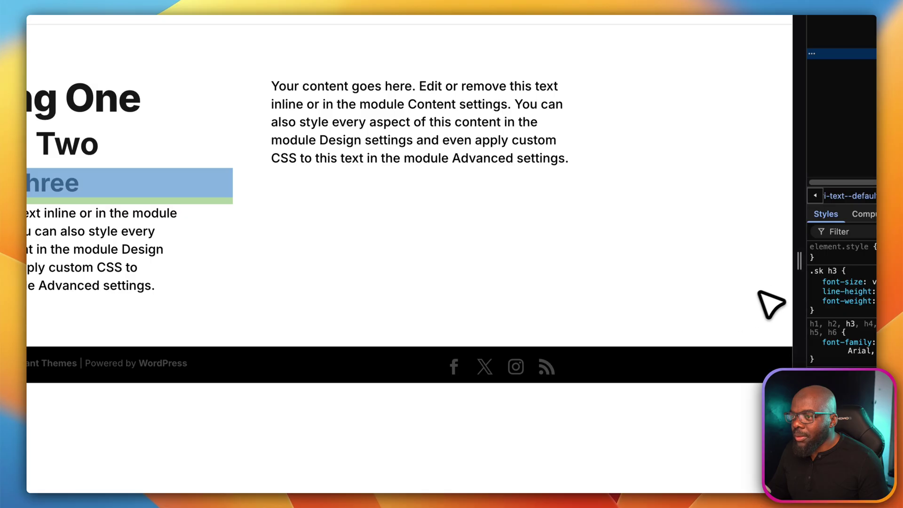
left_click_drag(802, 265, 492, 288)
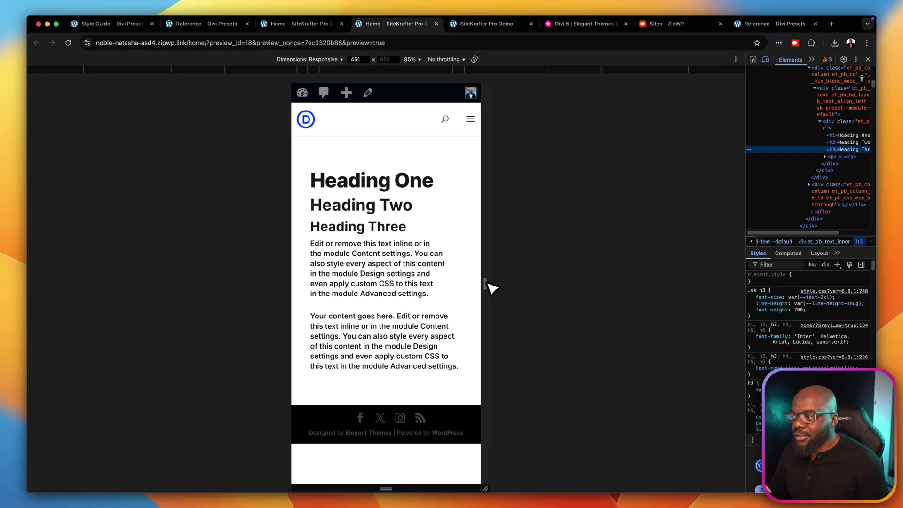
left_click_drag(488, 283, 732, 273)
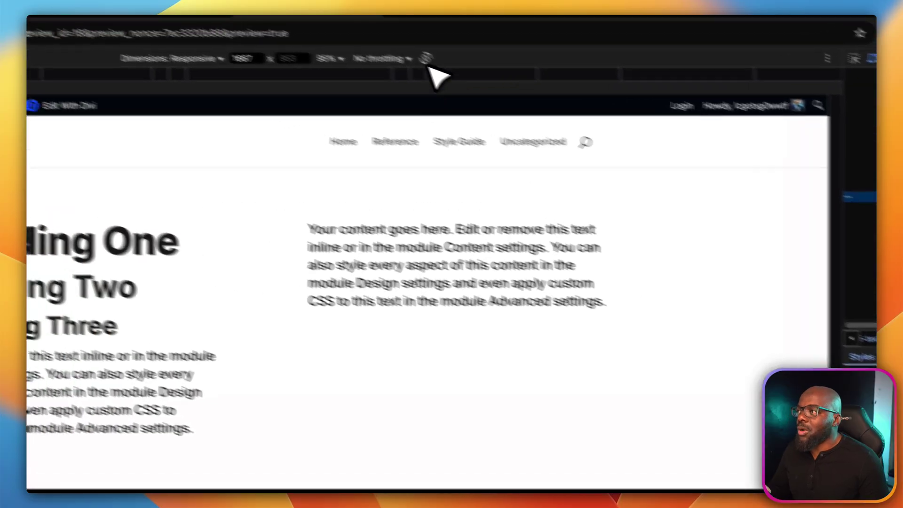
Step: Return to the Home page in the Divi builder, save it and exit the builder
left_click(329, 26)
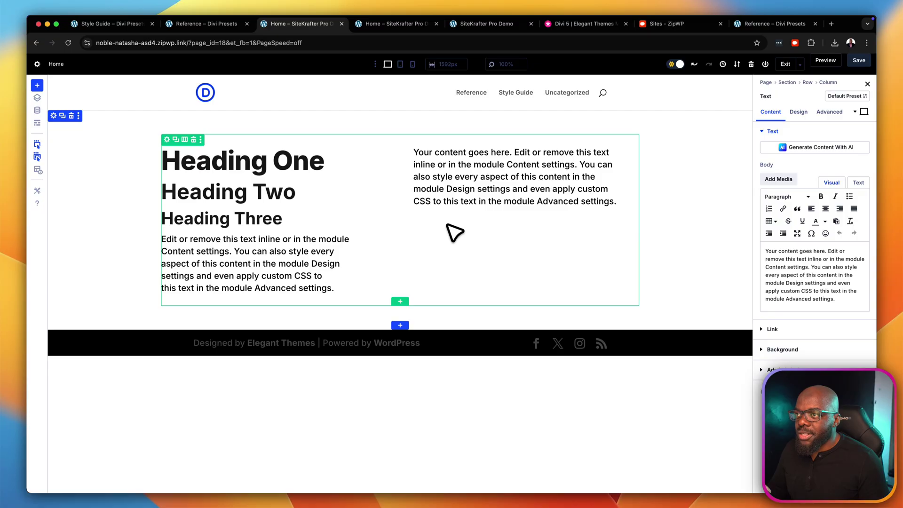
left_click(859, 61)
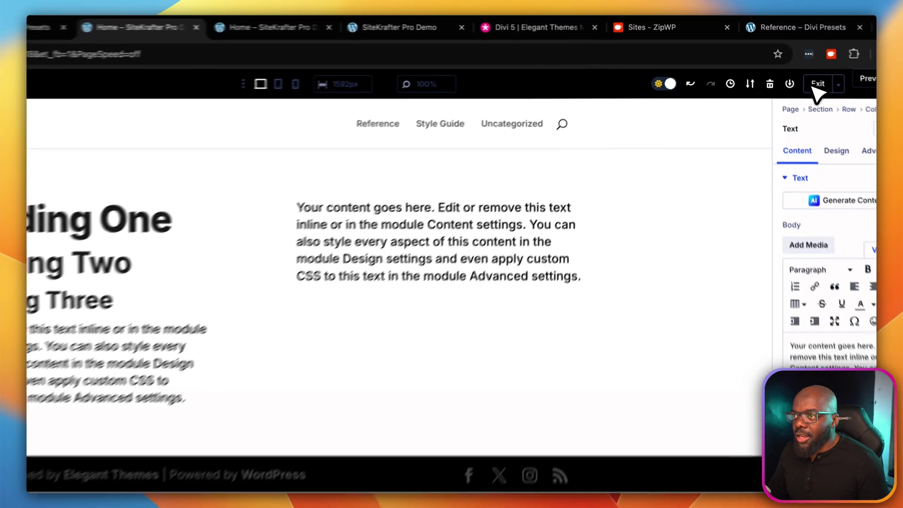
left_click(783, 65)
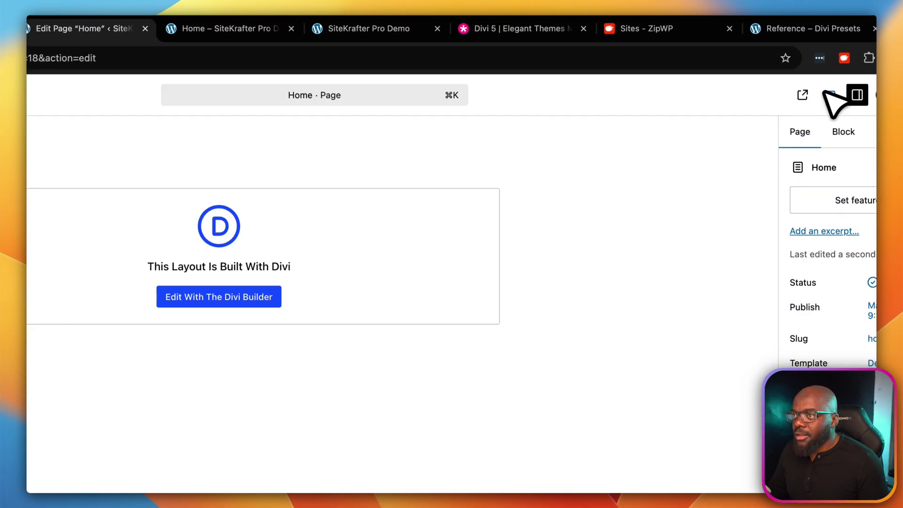
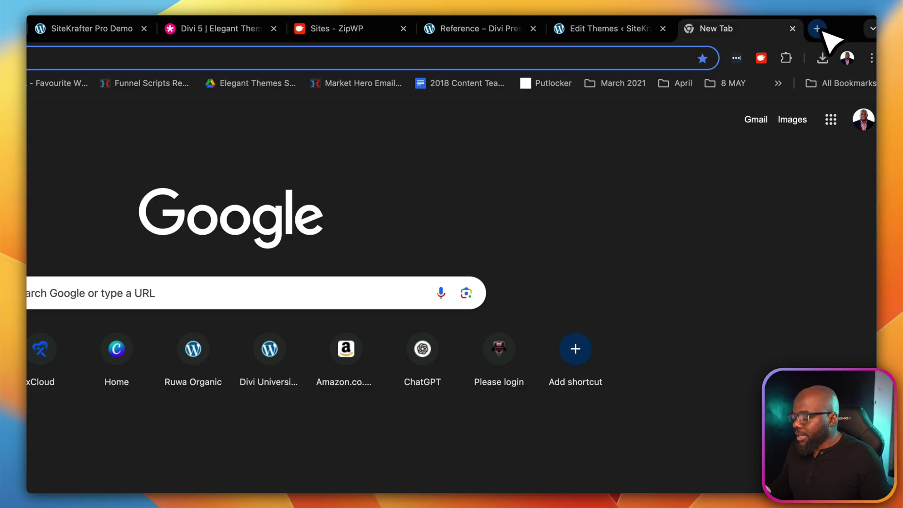
Step: Search Google for coolers in a new tab and open the Coolors color palette generator site
type("coole")
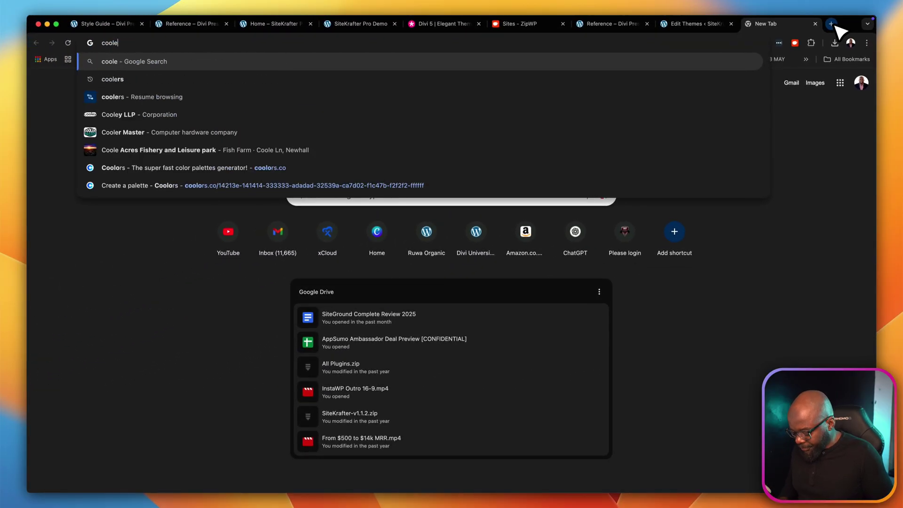
type("rs")
key("Return")
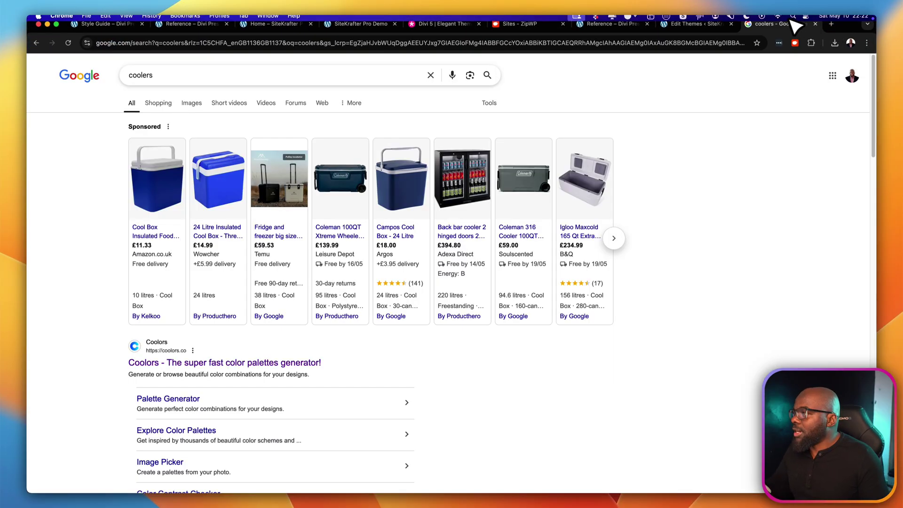
scroll(594, 302, "down", 2)
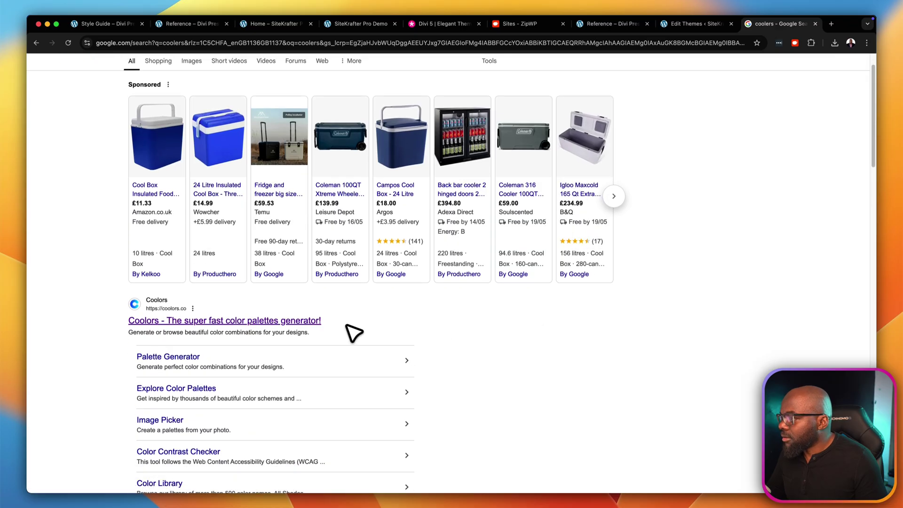
left_click(317, 321)
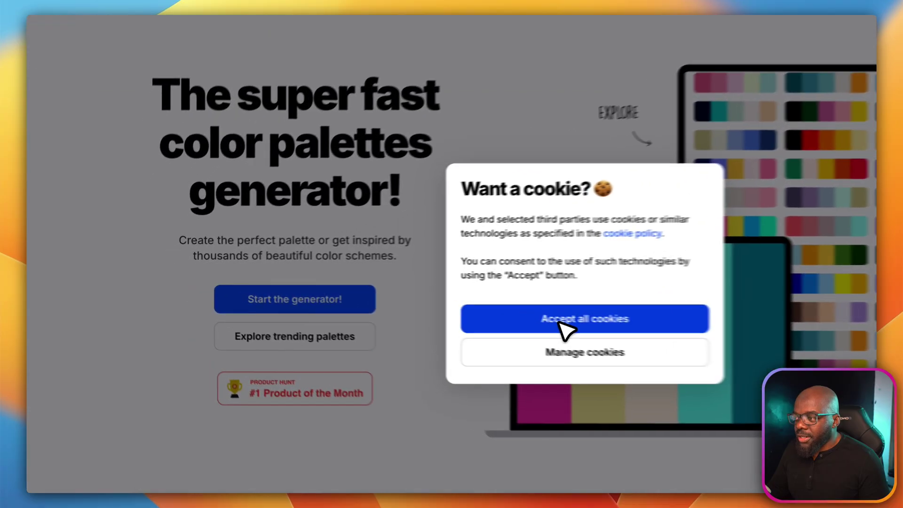
Step: Accept all cookies on Coolors, start the palette generator and generate several new palettes
left_click(435, 310)
left_click(367, 304)
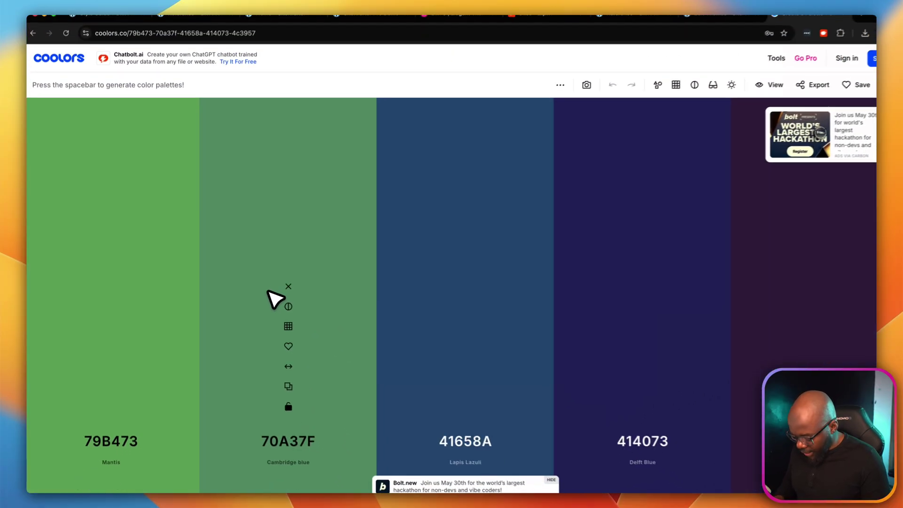
key("space")
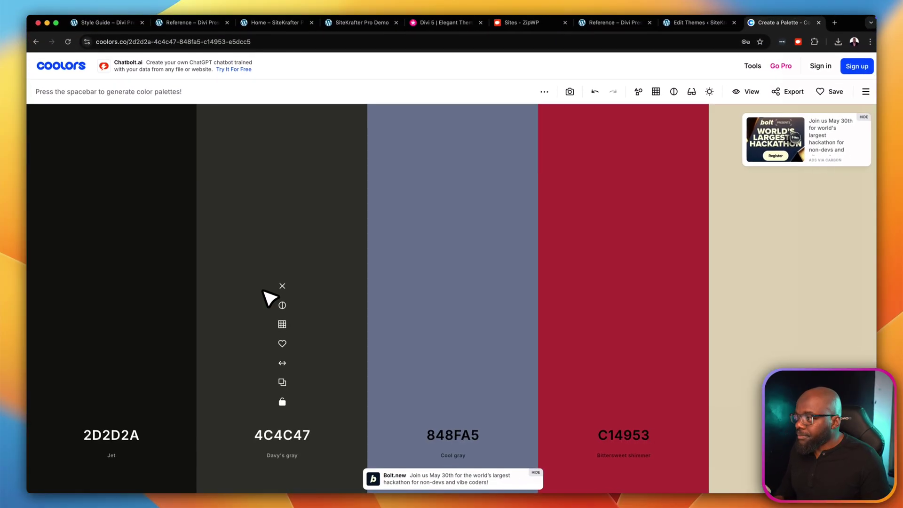
key("space")
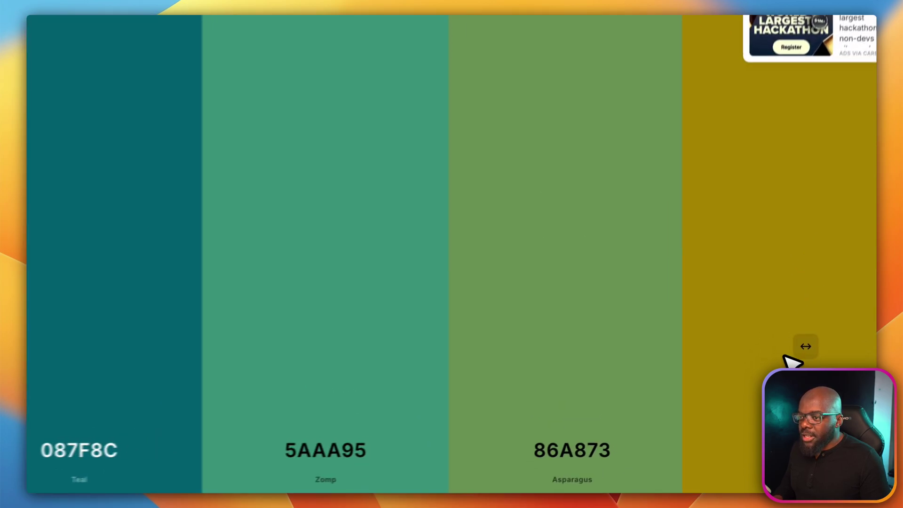
Step: Move the gold BB9F06 color to second place in the palette, before teal 087F8C, and copy its hex code
left_click_drag(791, 360, 281, 362)
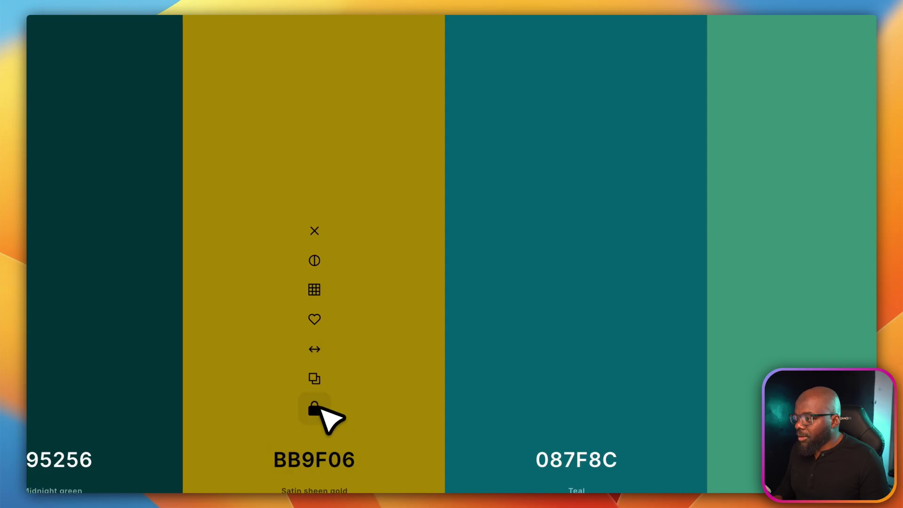
left_click(344, 465)
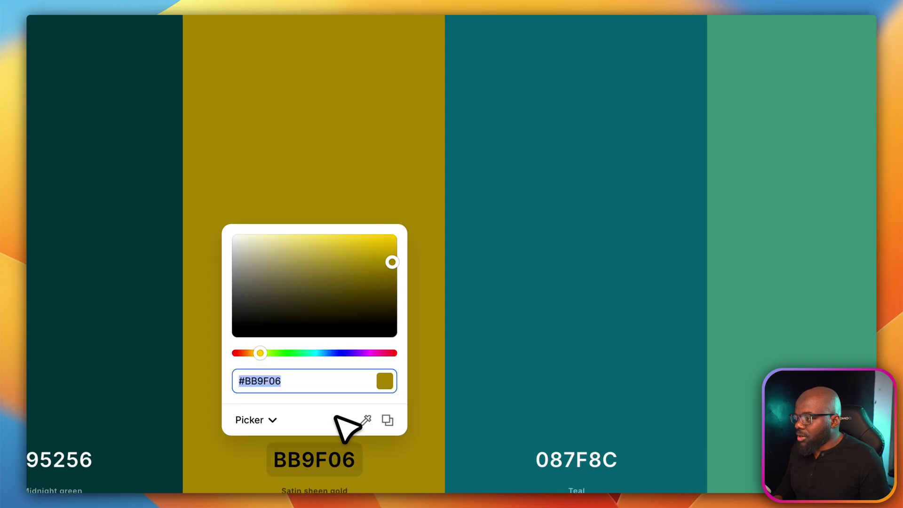
left_click(386, 419)
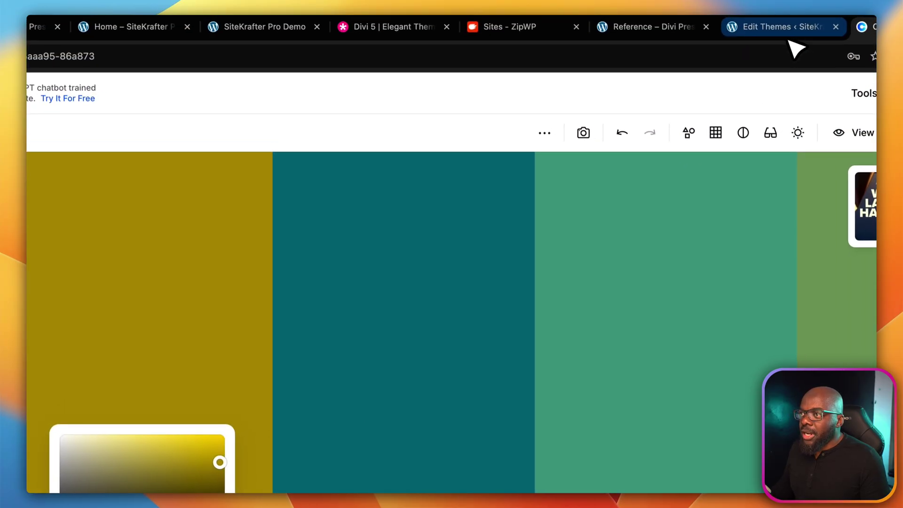
Step: Switch to the WordPress theme editor and examine the color, typography, spacing, shadow, heading size and breakpoint variables in SiteKrafter-Pro's style.css
left_click(784, 37)
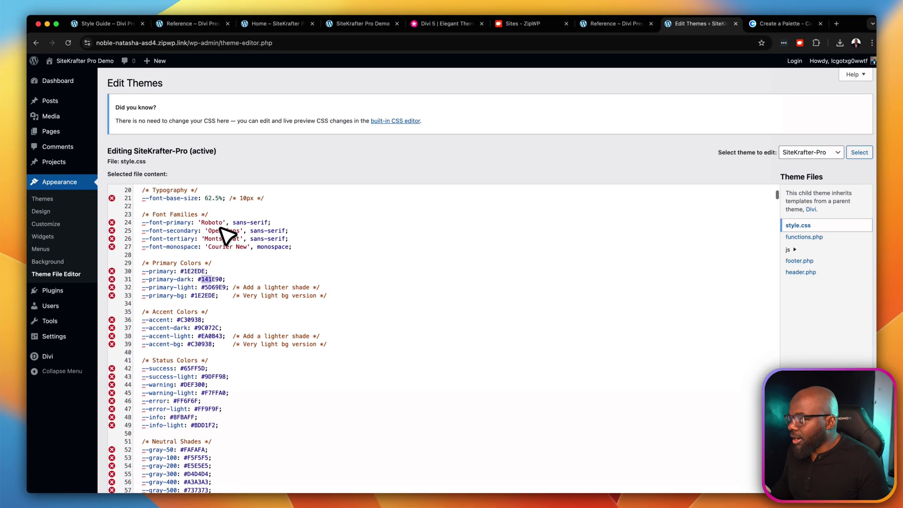
scroll(225, 235, "up", 1)
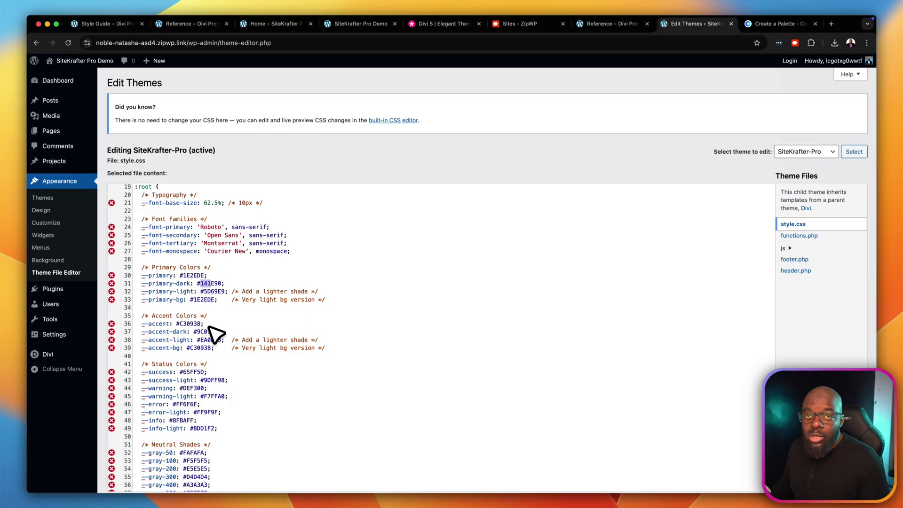
scroll(272, 402, "down", 3)
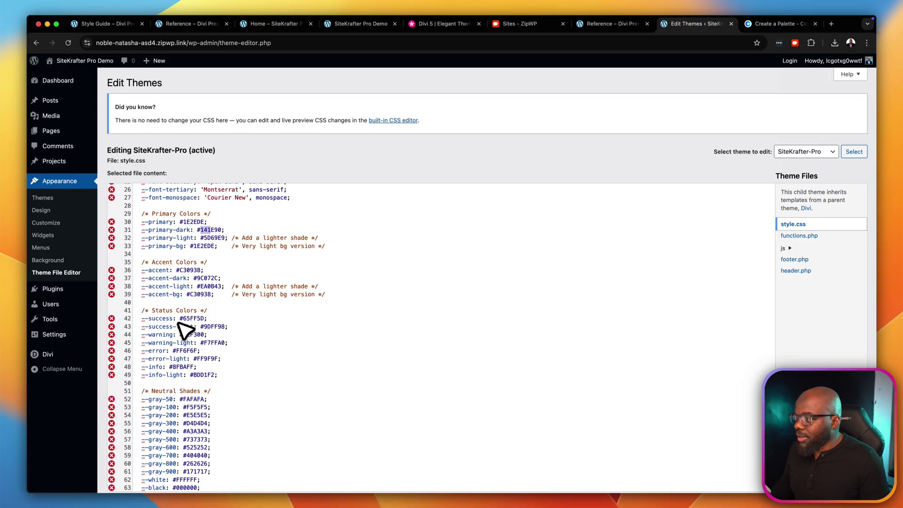
scroll(216, 343, "down", 5)
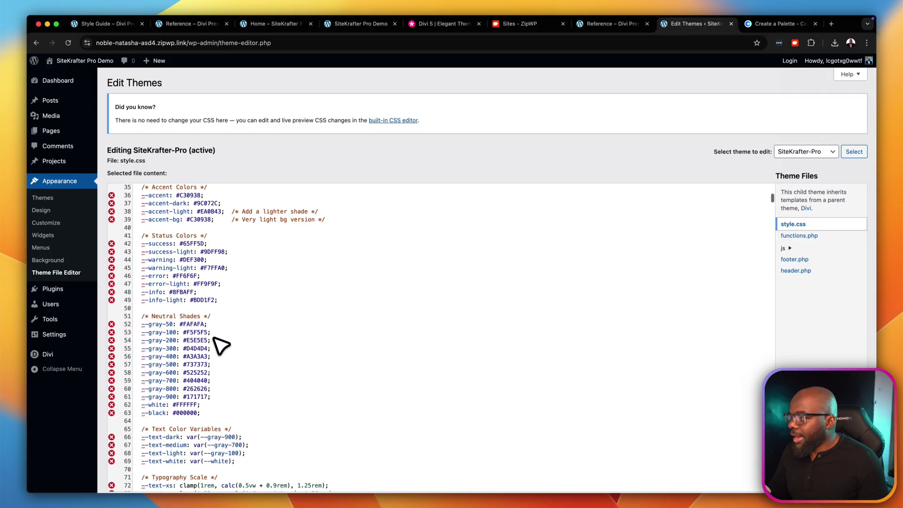
scroll(220, 343, "down", 2)
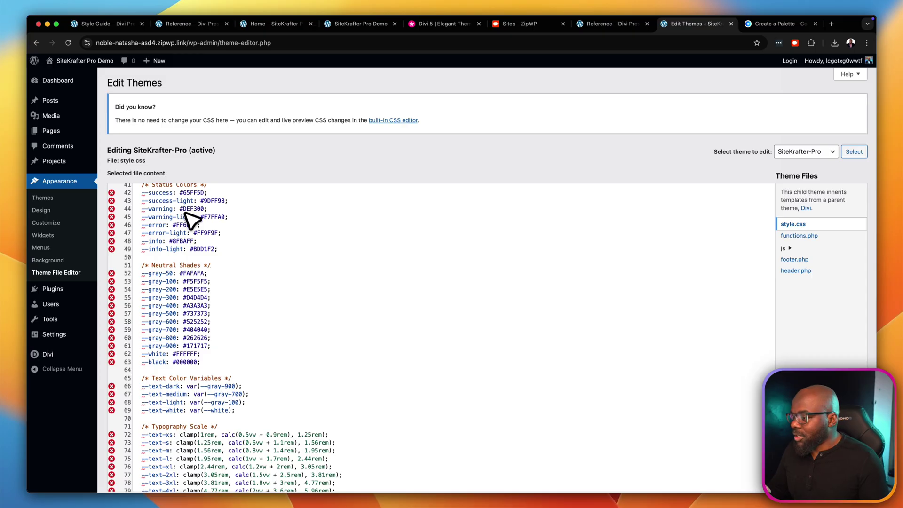
scroll(317, 266, "down", 5)
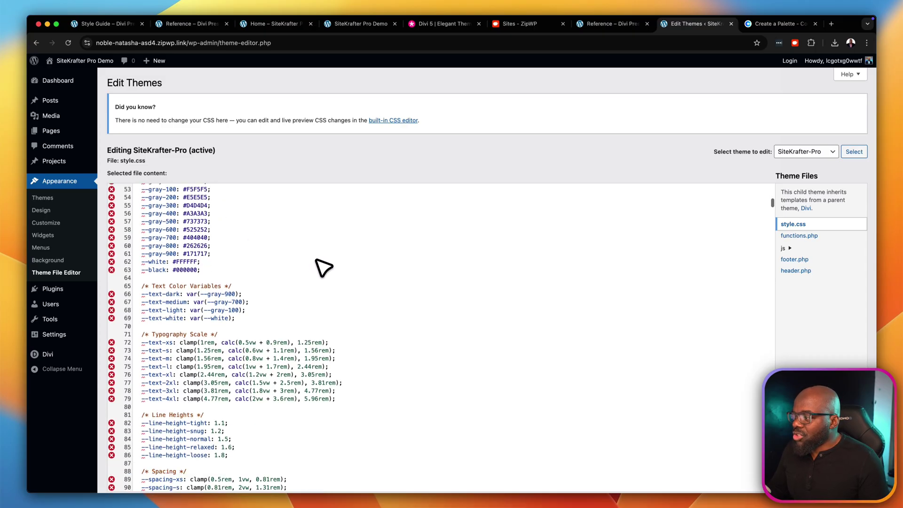
scroll(316, 260, "down", 4)
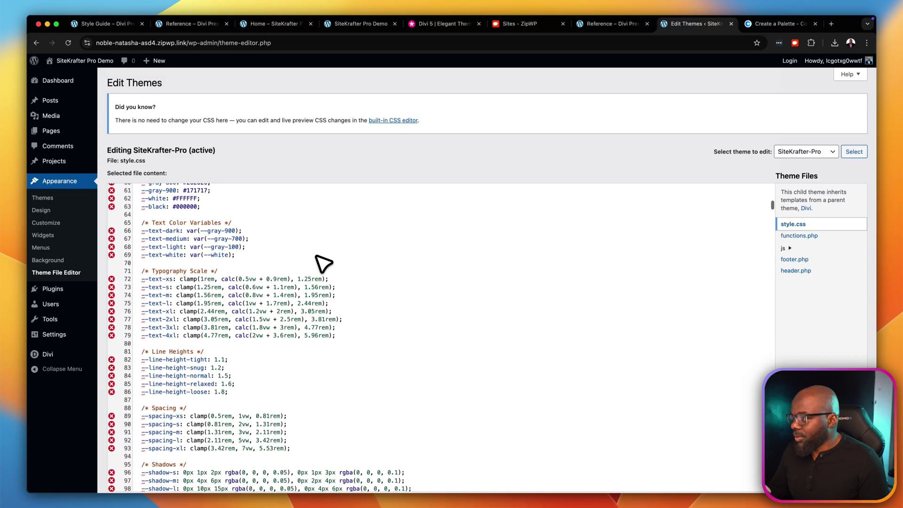
scroll(200, 283, "down", 3)
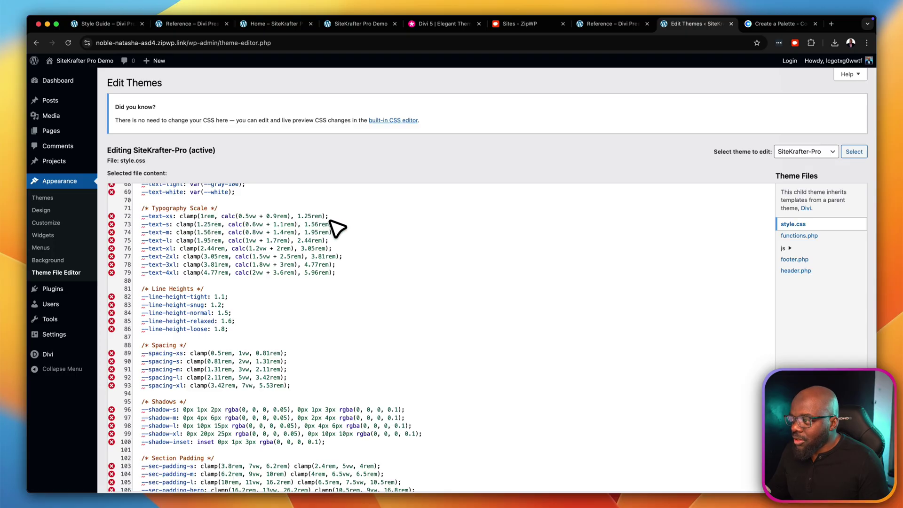
scroll(334, 272, "down", 4)
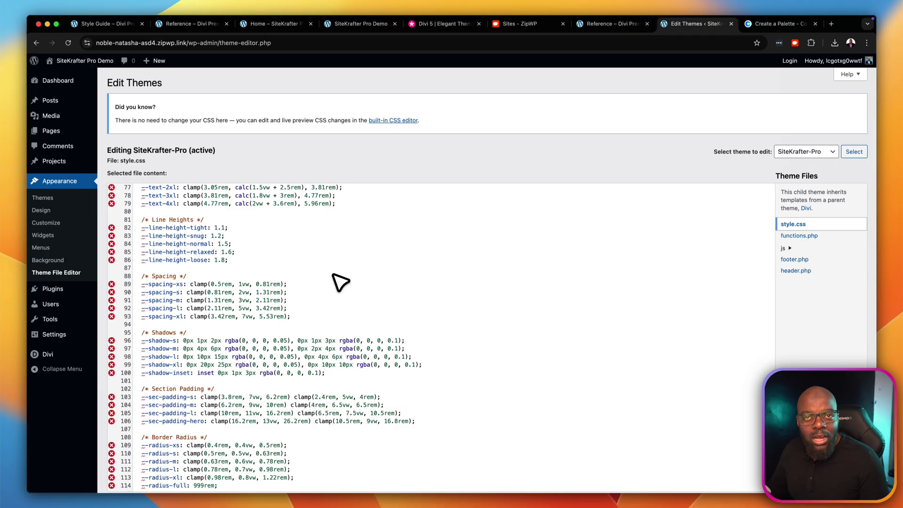
scroll(340, 282, "down", 5)
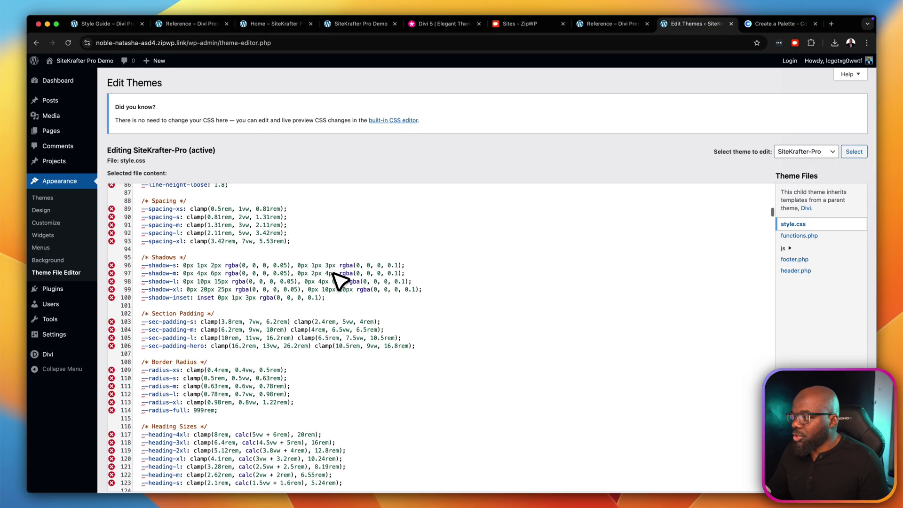
scroll(333, 273, "down", 9)
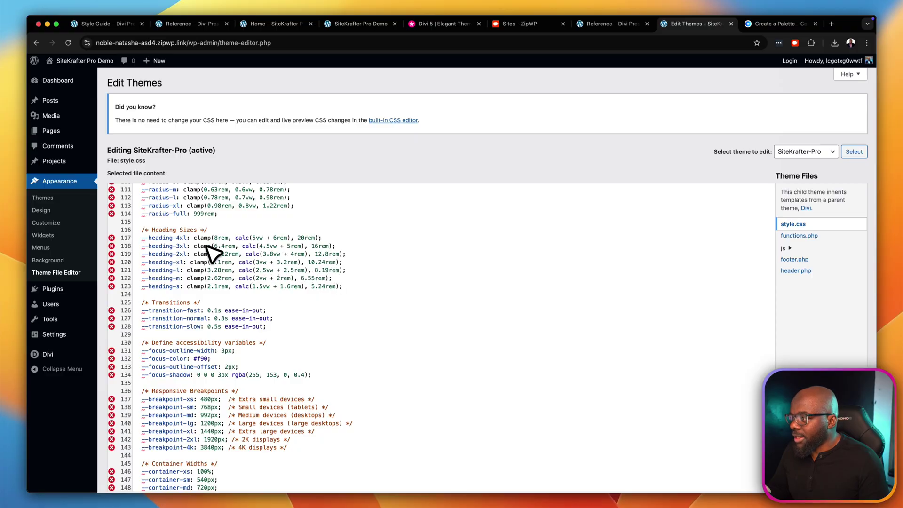
scroll(249, 311, "down", 3)
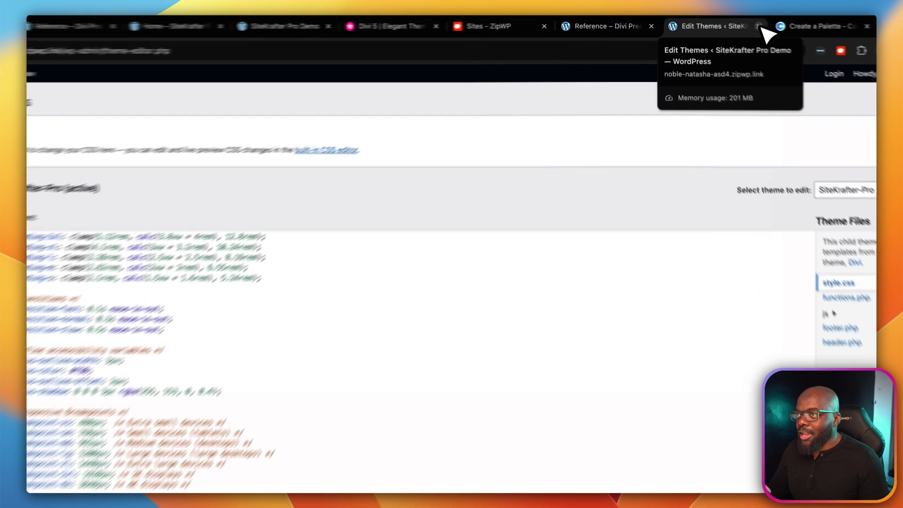
Step: Close the theme editor and Coolors tabs, and open a preview of the Reference page
left_click(731, 24)
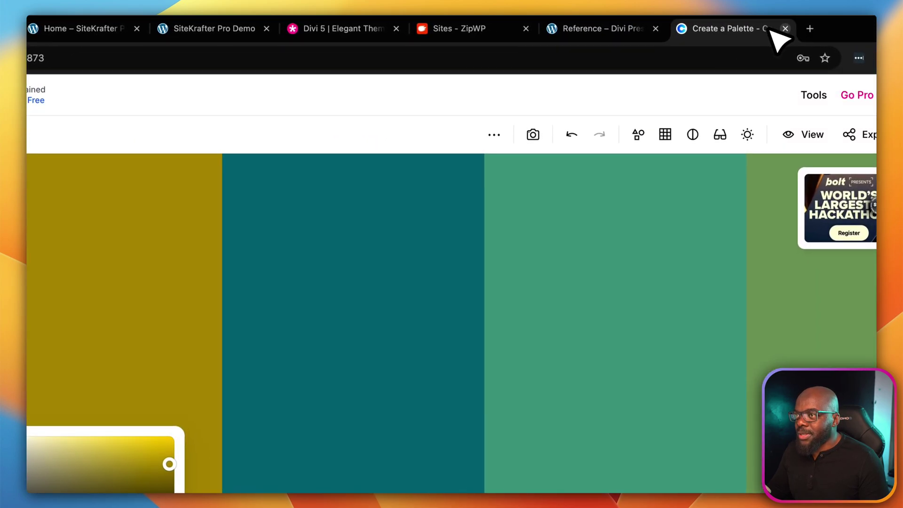
left_click(784, 28)
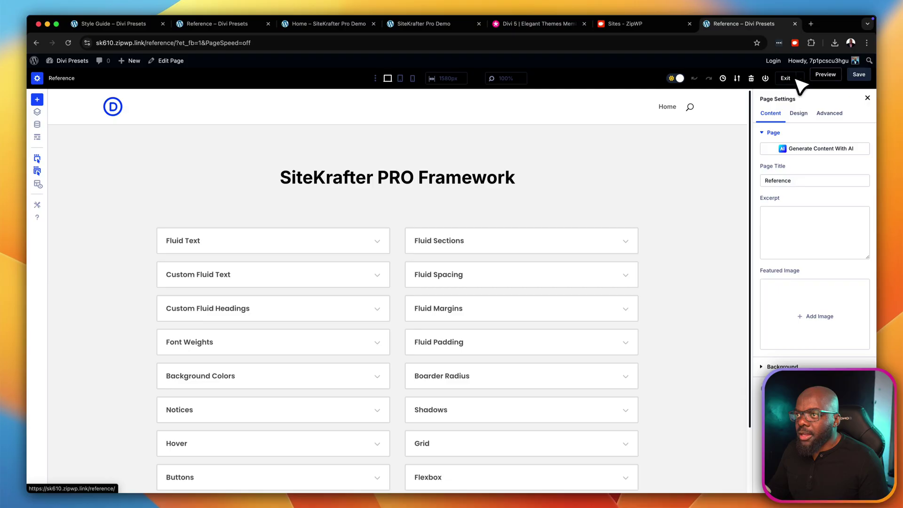
left_click(824, 76)
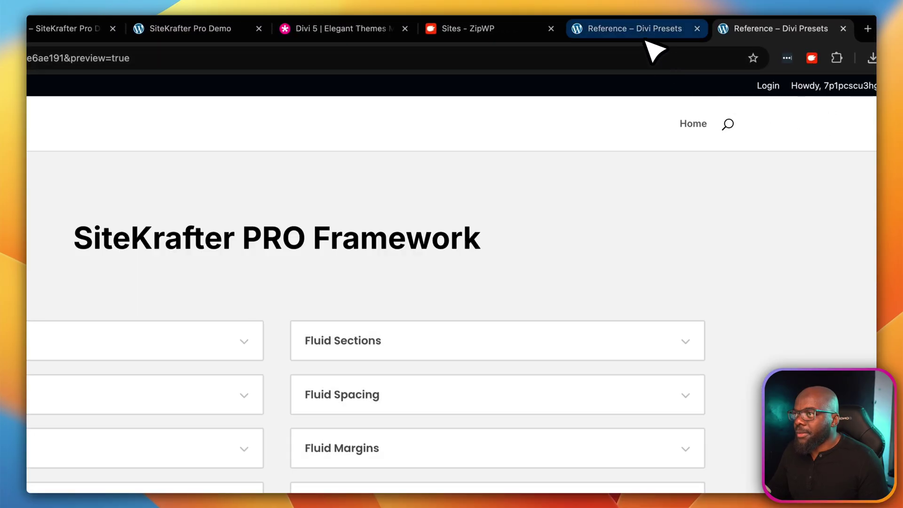
Step: Go from the Reference page's builder to the Divi Presets dashboard and open the Home page for editing with Divi
left_click(645, 37)
mouse_move(75, 89)
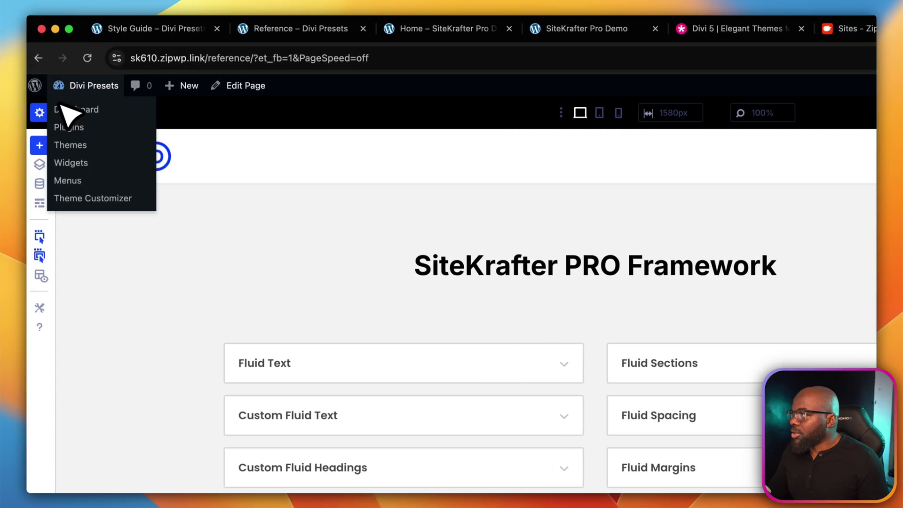
left_click(83, 110)
mouse_move(66, 206)
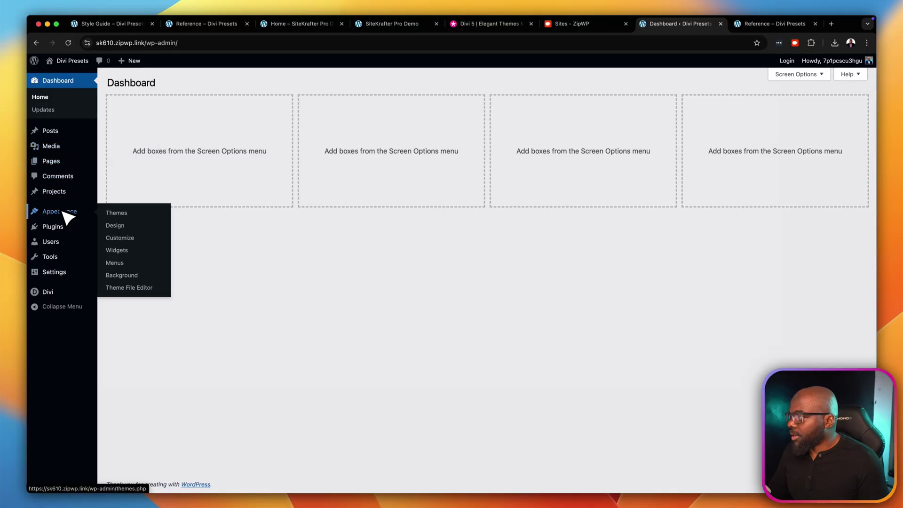
mouse_move(63, 233)
mouse_move(60, 195)
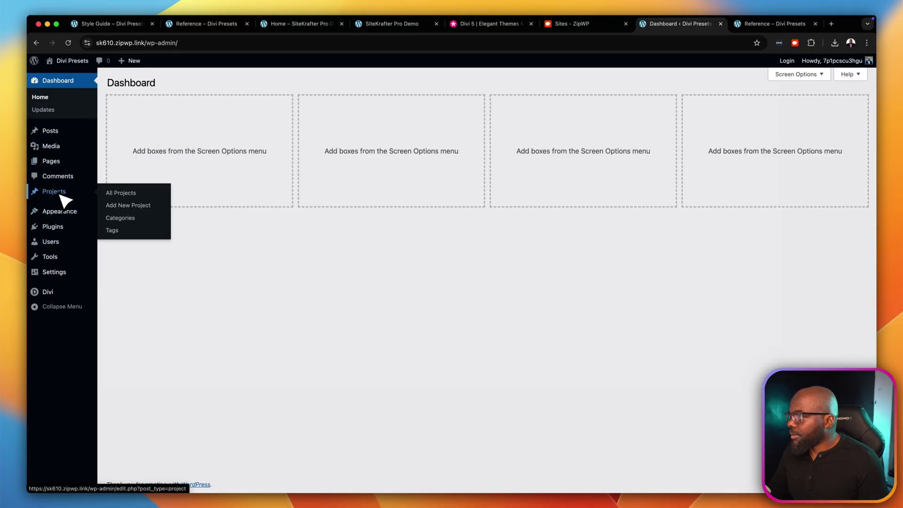
mouse_move(63, 163)
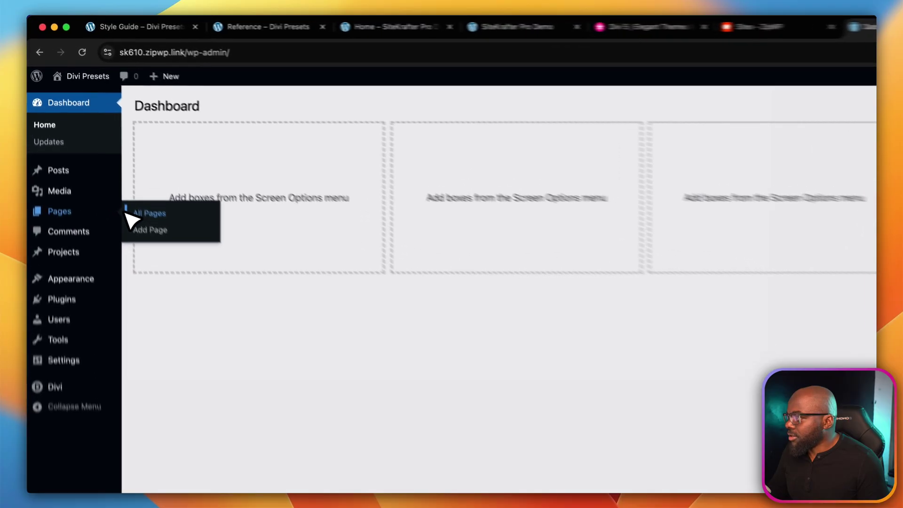
left_click(111, 163)
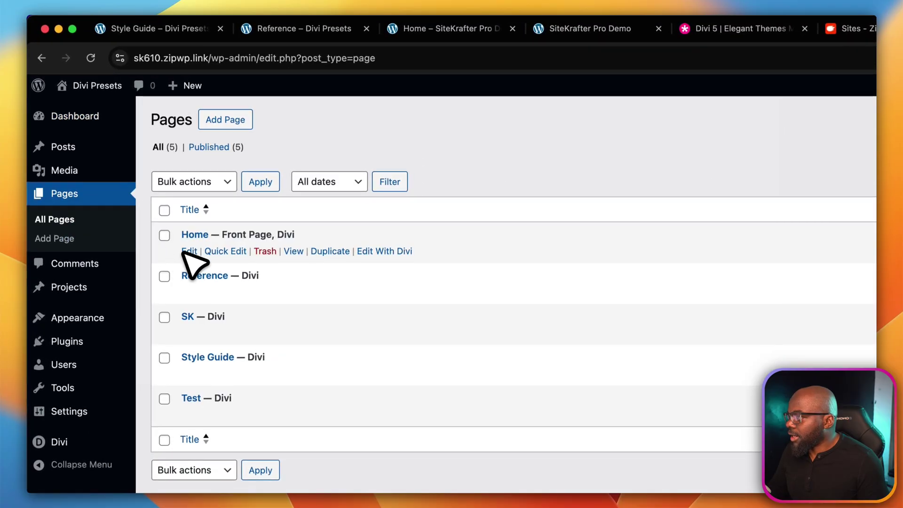
left_click(374, 252)
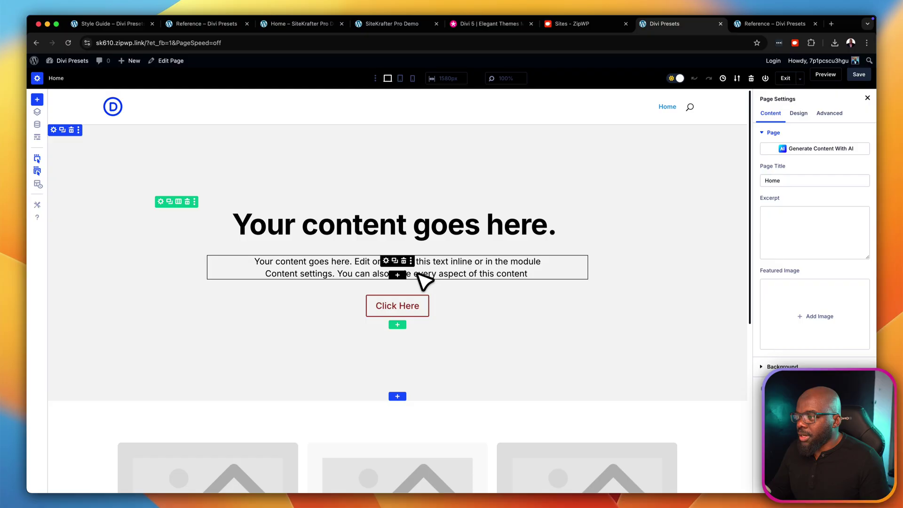
Step: Insert a single-column row with a Text module below the row containing the Click Here button
scroll(476, 320, "down", 2)
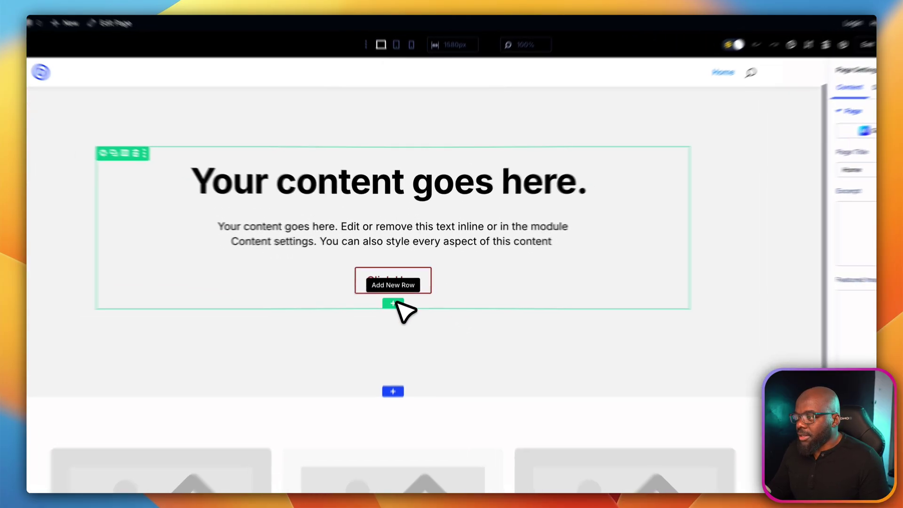
left_click(403, 277)
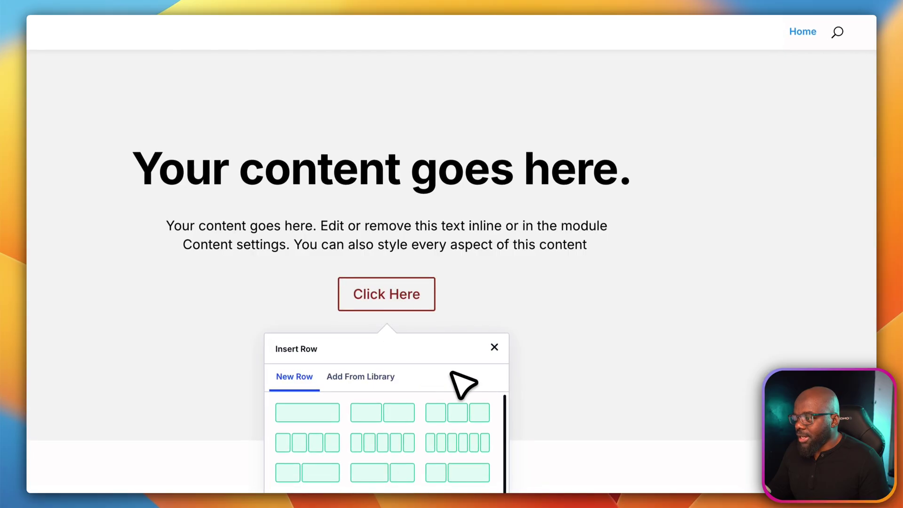
left_click(329, 411)
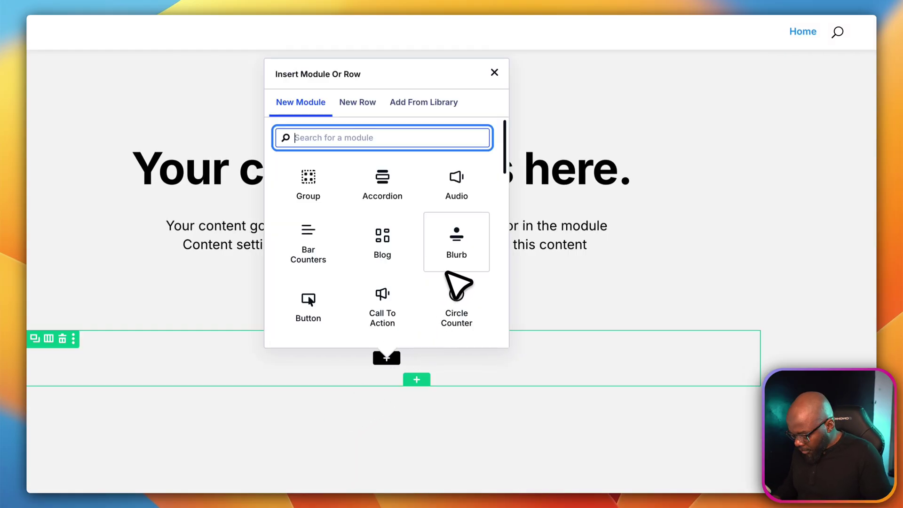
type("text")
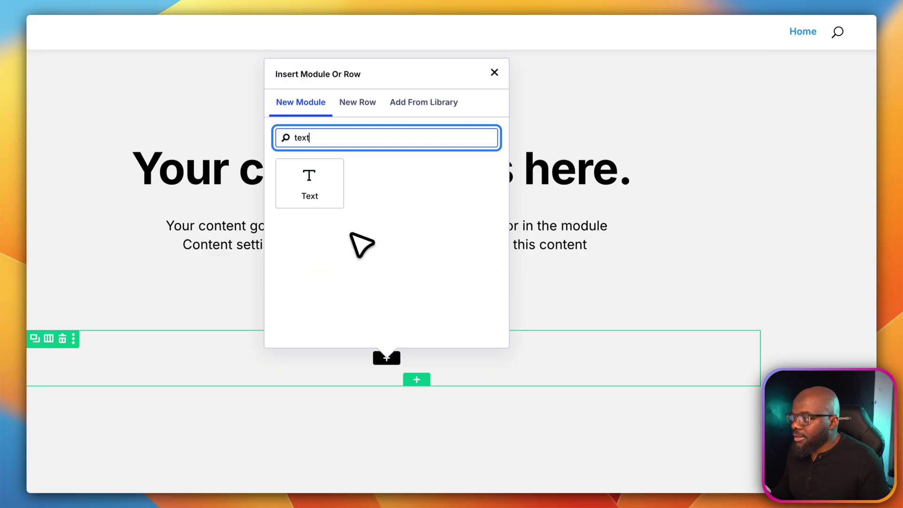
left_click(327, 196)
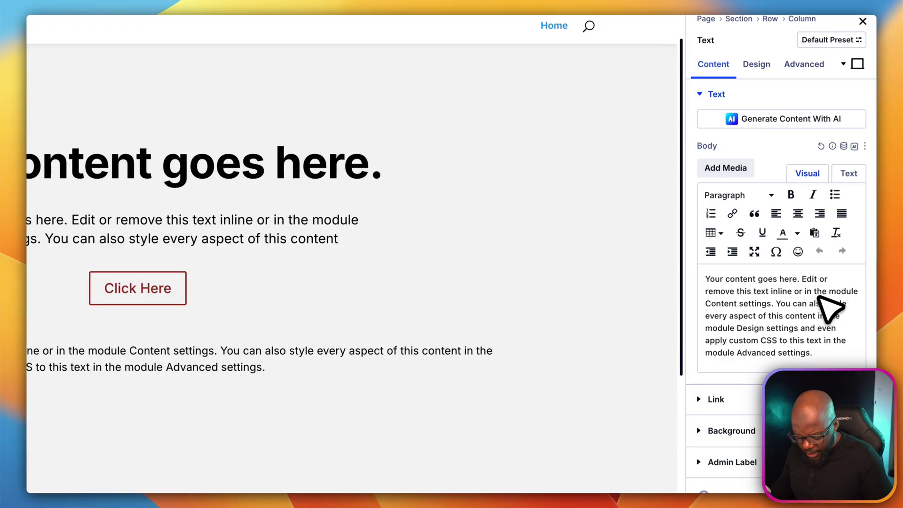
Step: Shorten the new text module's body to "Your content goes here."
key("Return")
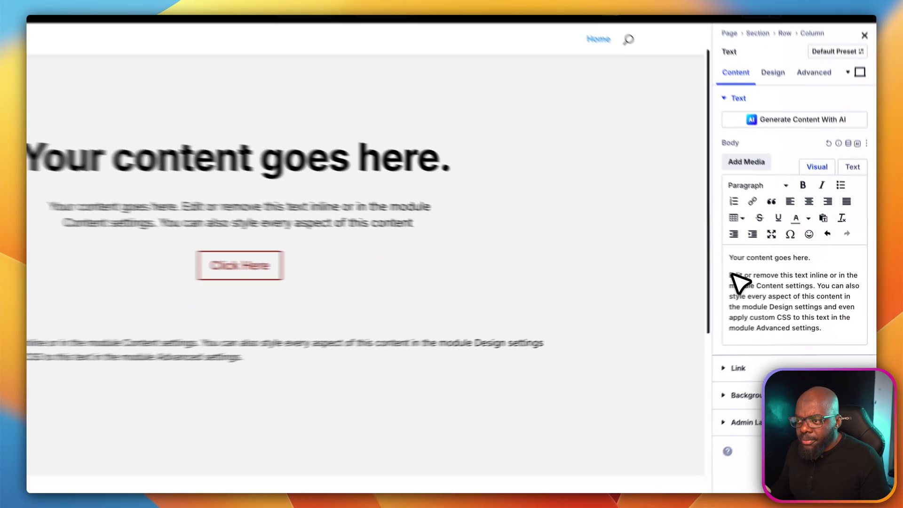
left_click_drag(765, 278, 862, 329)
key("BackSpace")
key("BackSpace")
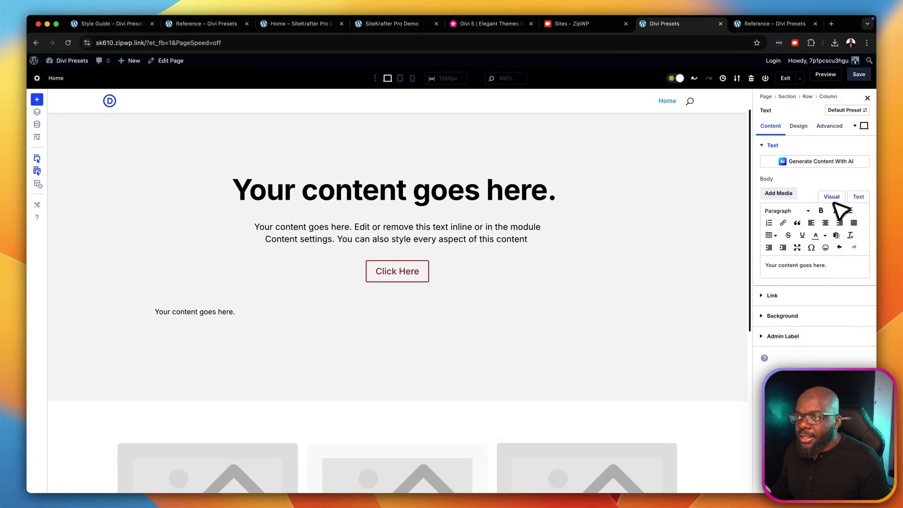
Step: Assign the CSS classes "heading-xl font-700" to the new text module
left_click(829, 126)
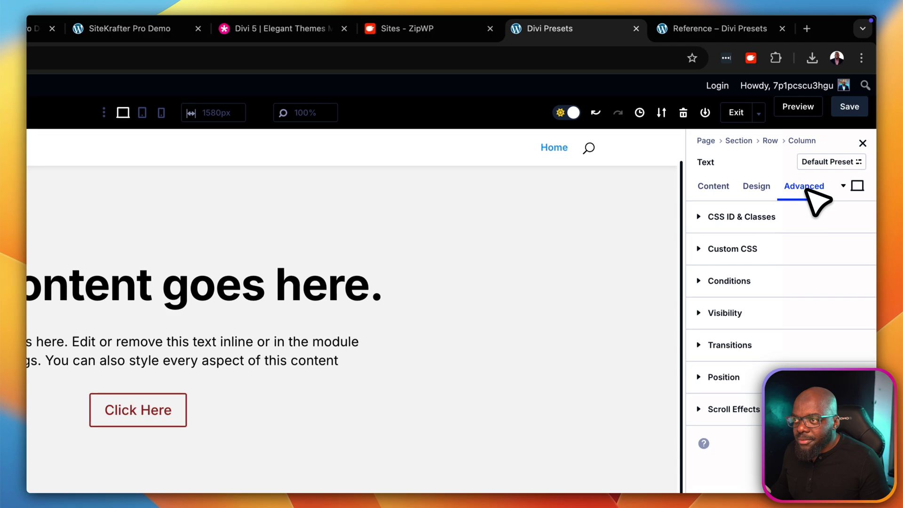
left_click(776, 214)
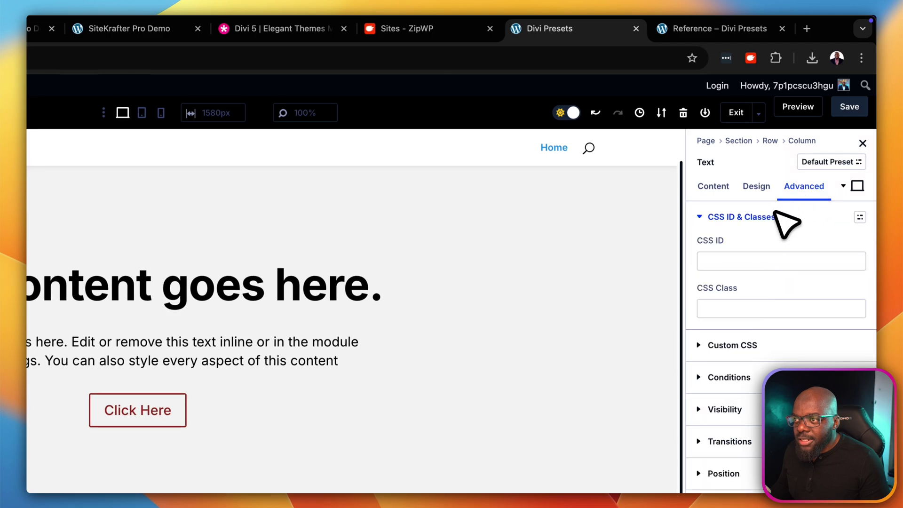
left_click(752, 310)
type("heading")
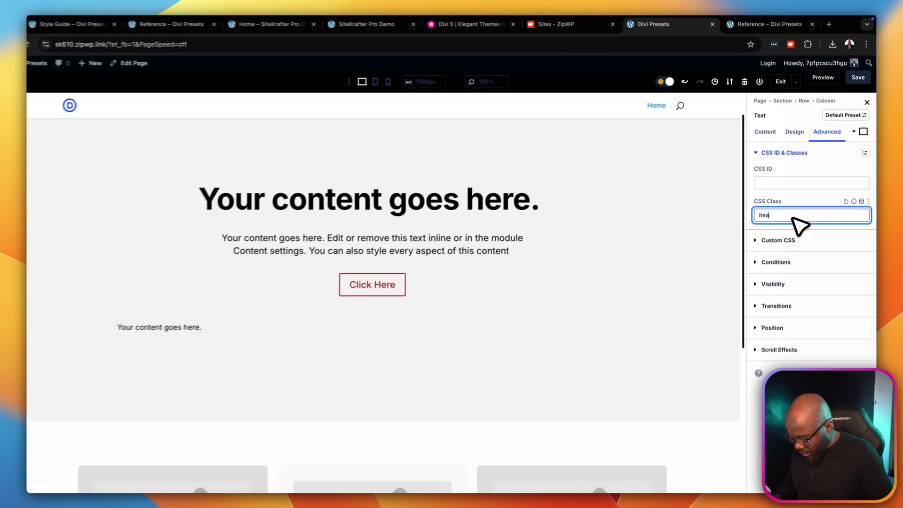
type("-l")
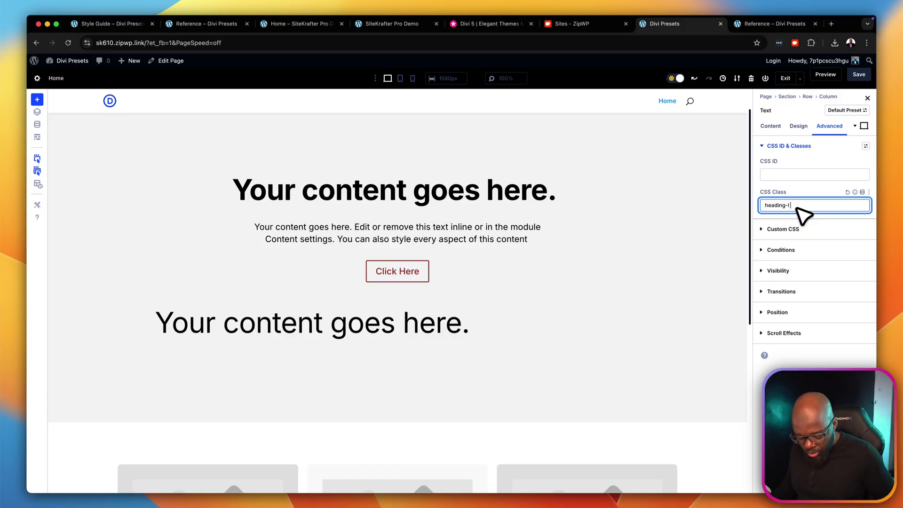
key("BackSpace")
type("x")
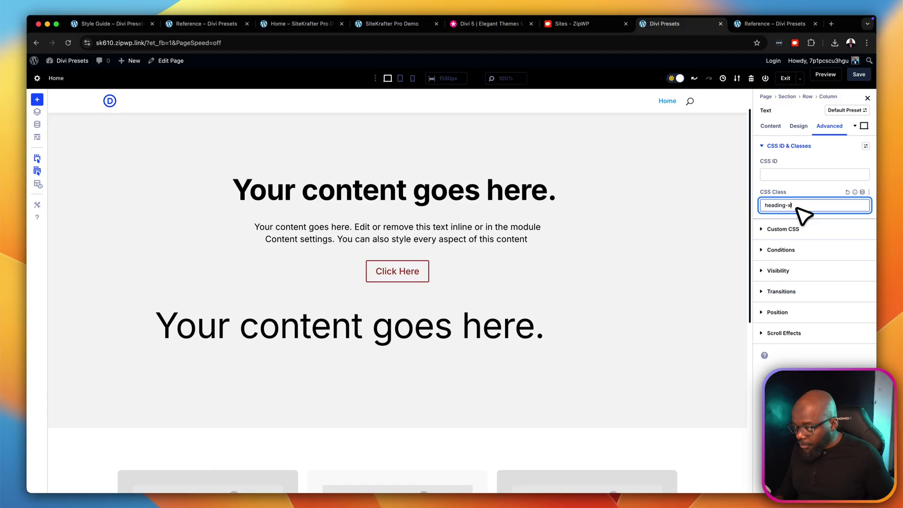
type("l")
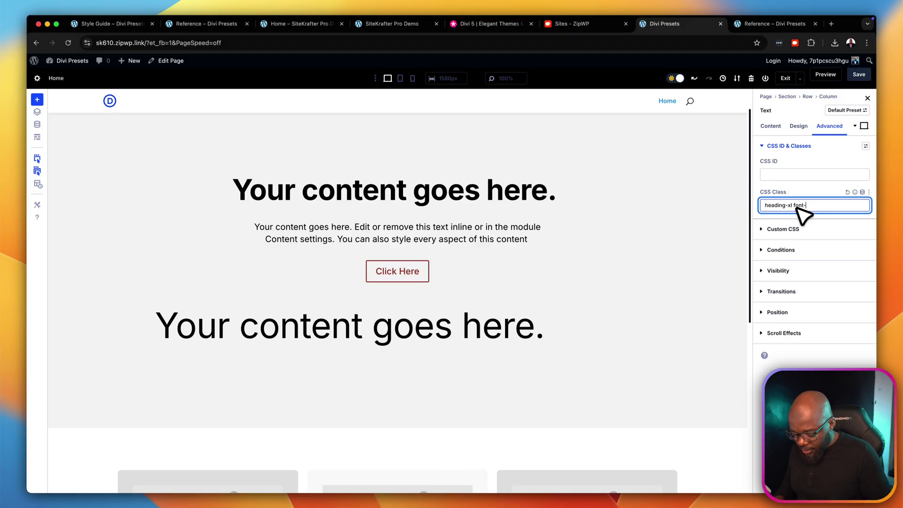
type("font-700")
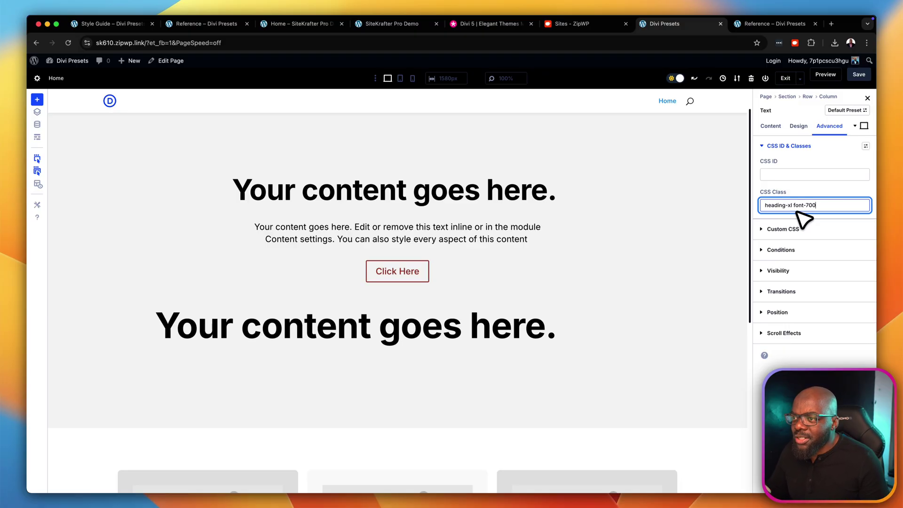
Step: Examine the Fluid Text and Custom Fluid Headings class lists on the Reference page preview
left_click(794, 24)
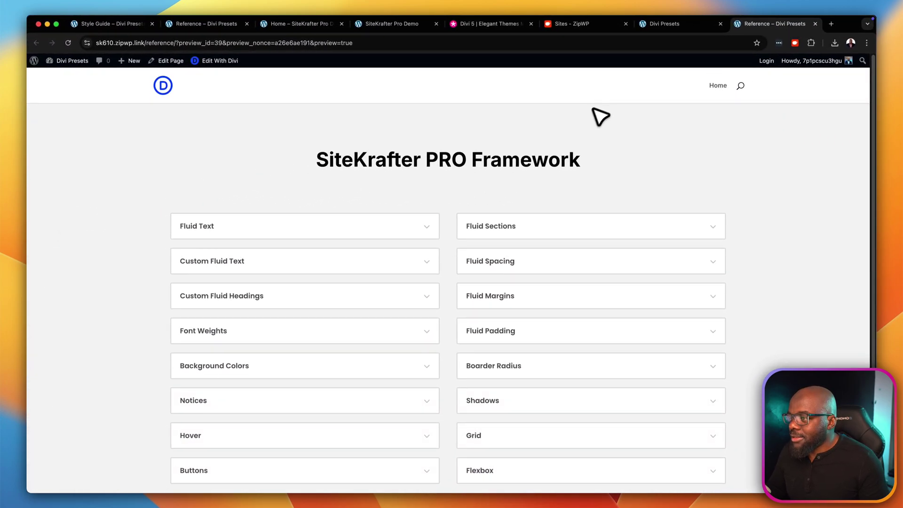
scroll(455, 221, "down", 2)
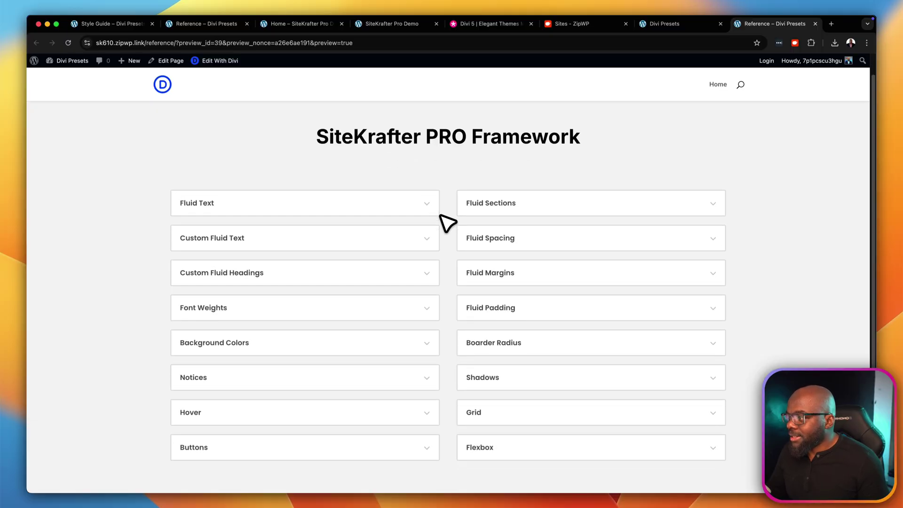
scroll(448, 222, "down", 1)
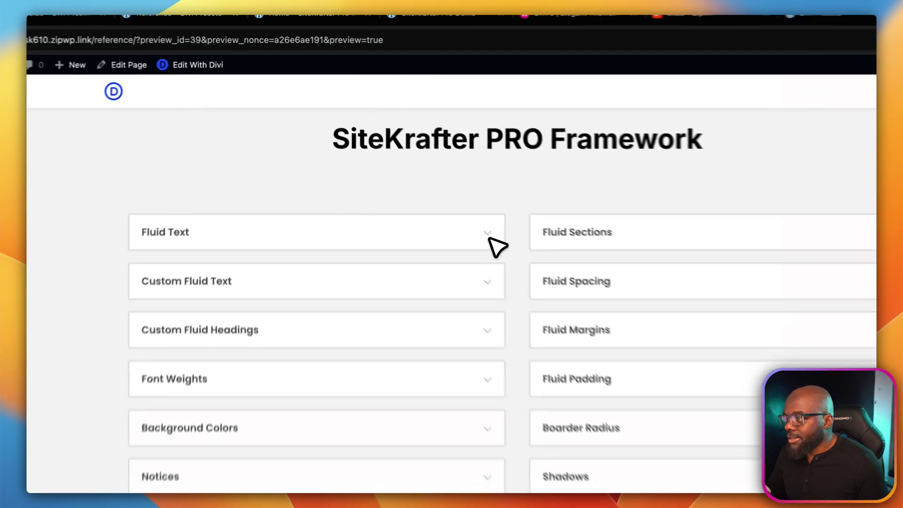
left_click(426, 183)
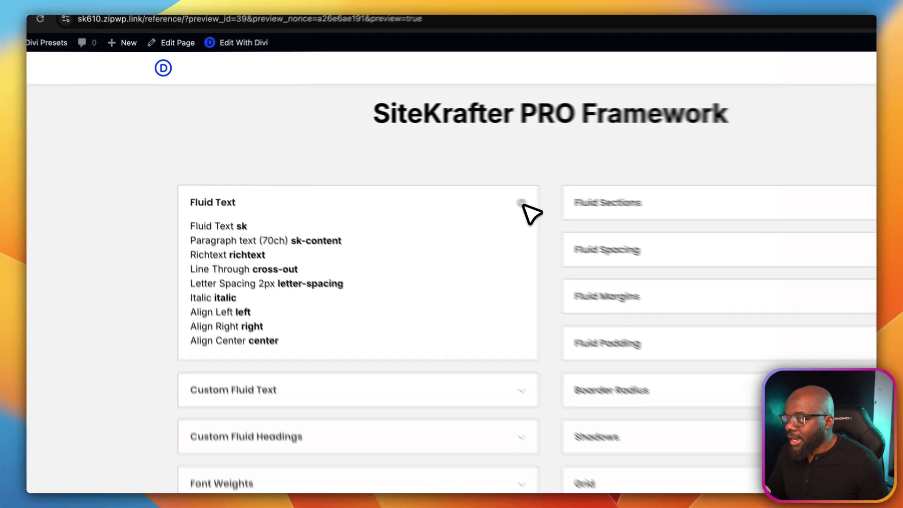
left_click(426, 181)
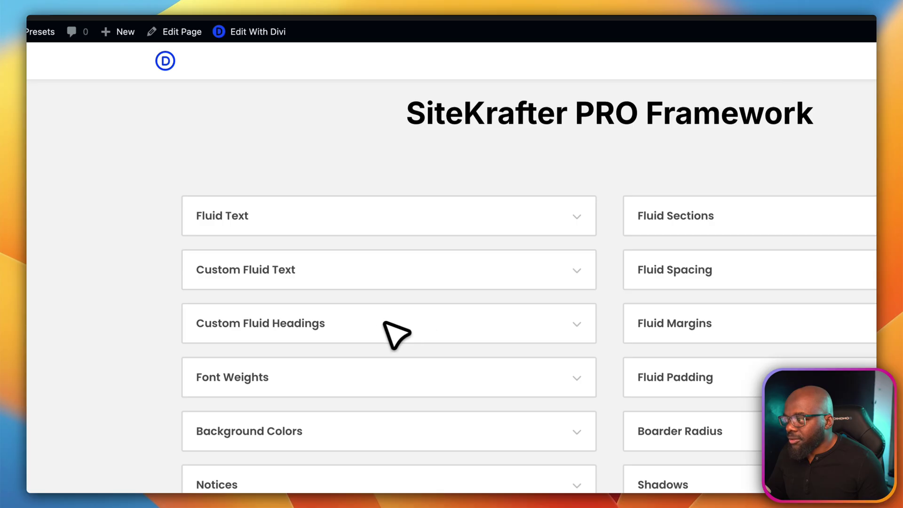
left_click(579, 324)
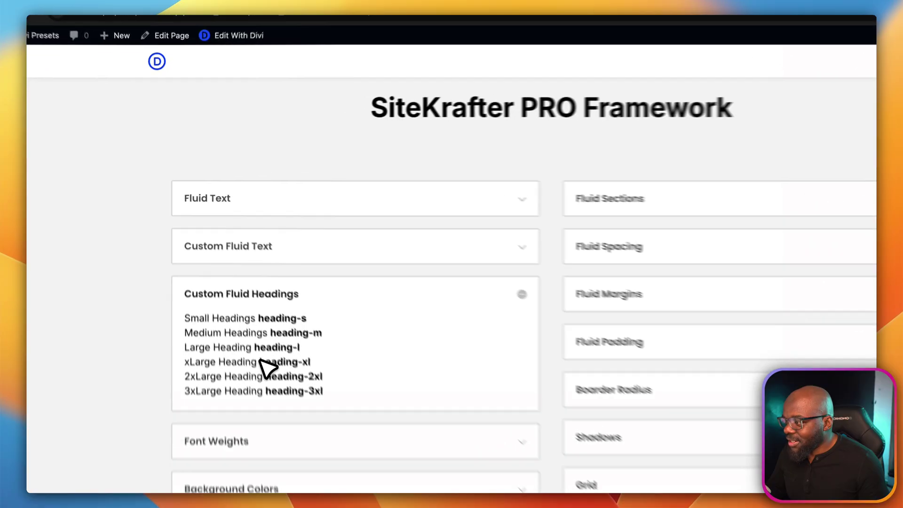
Step: Copy the heading-m class from the Reference page and replace heading-xl with it in the new text module's CSS classes
double_click(269, 299)
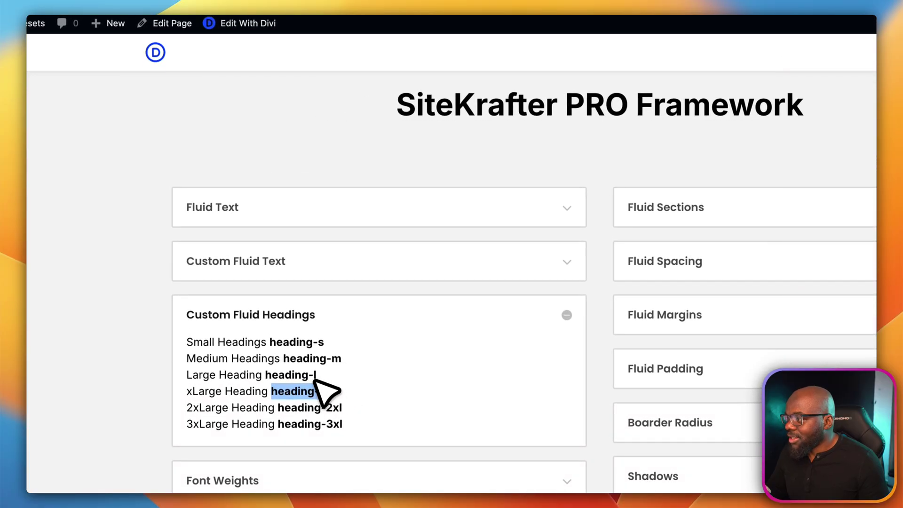
left_click(304, 364)
double_click(304, 361)
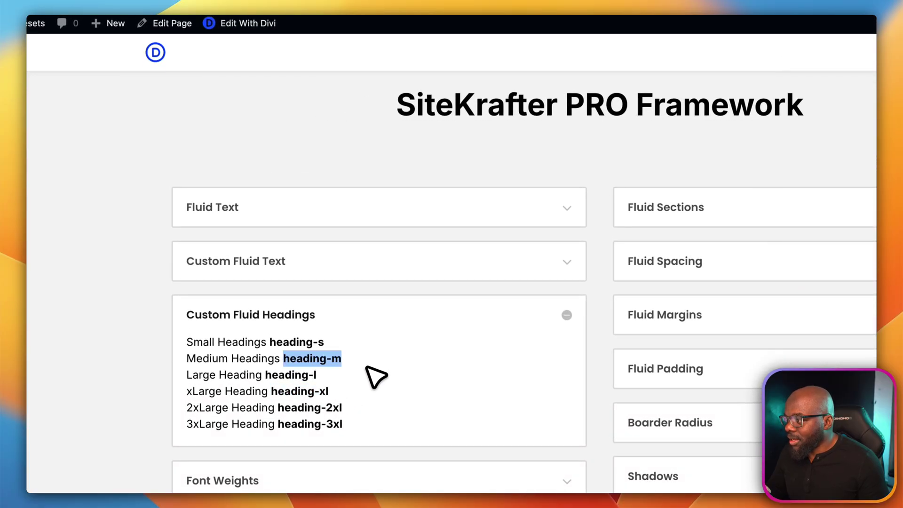
key("super+c")
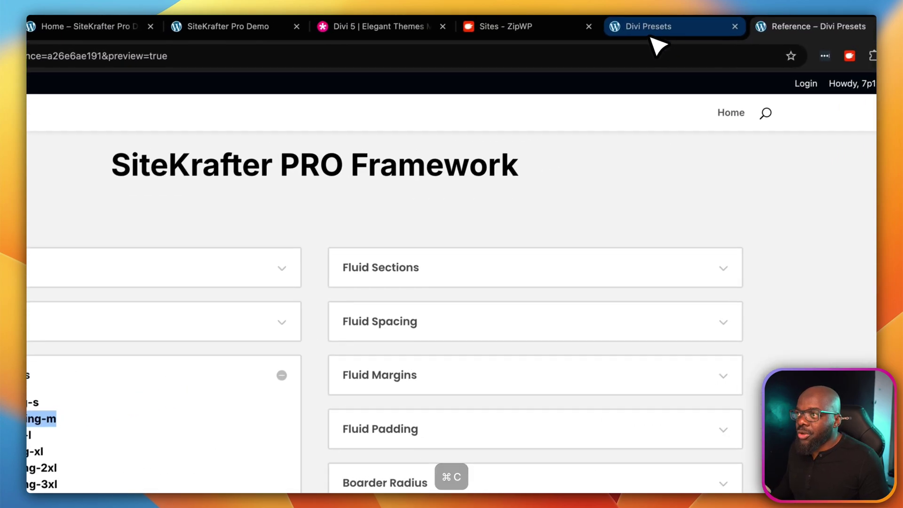
left_click(655, 29)
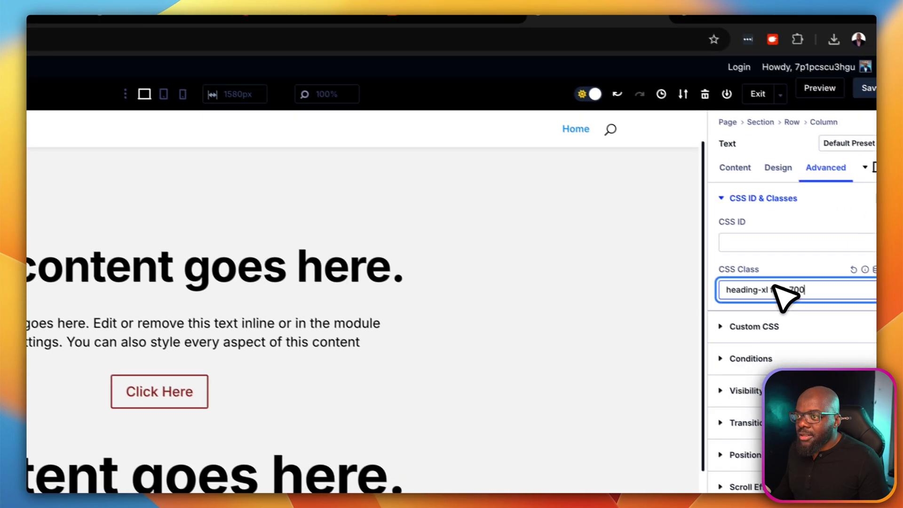
left_click_drag(835, 308, 763, 305)
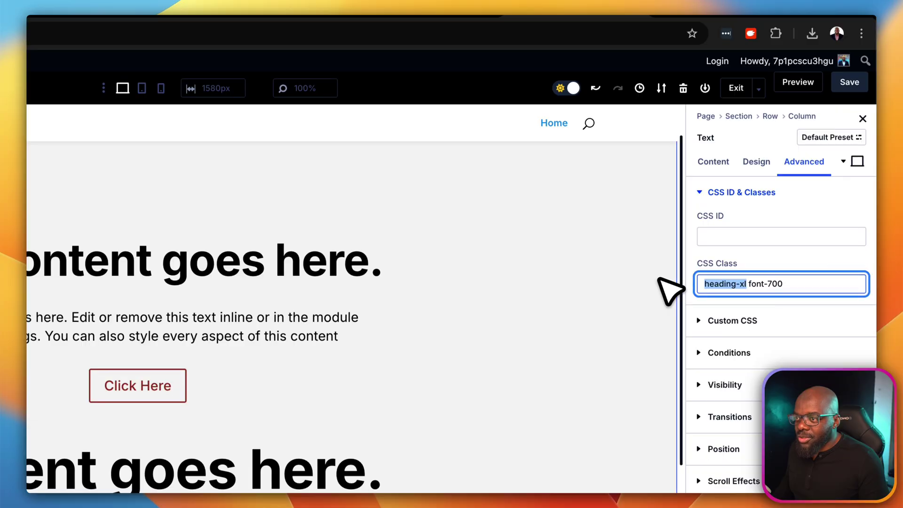
key("super+v")
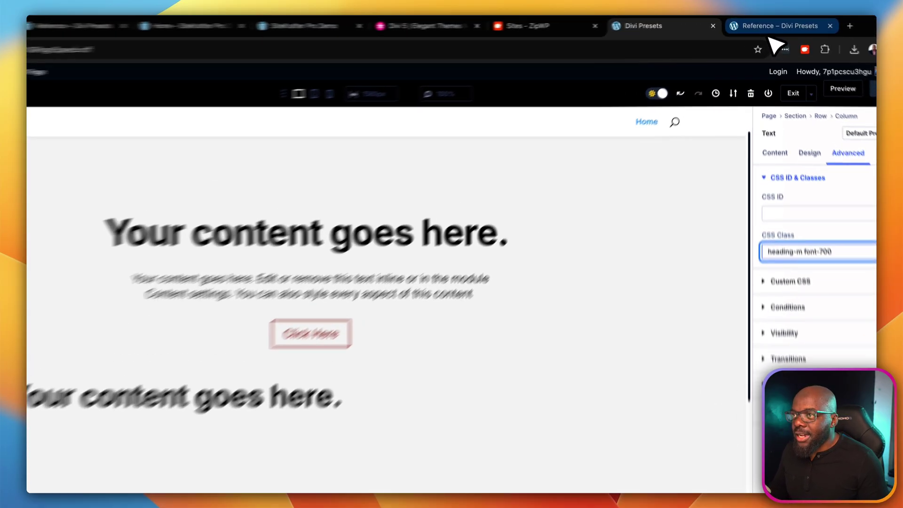
Step: Copy the font-900 class from the Reference page's Font Weights list and replace font-700 with it in the new text module's CSS classes
left_click(772, 26)
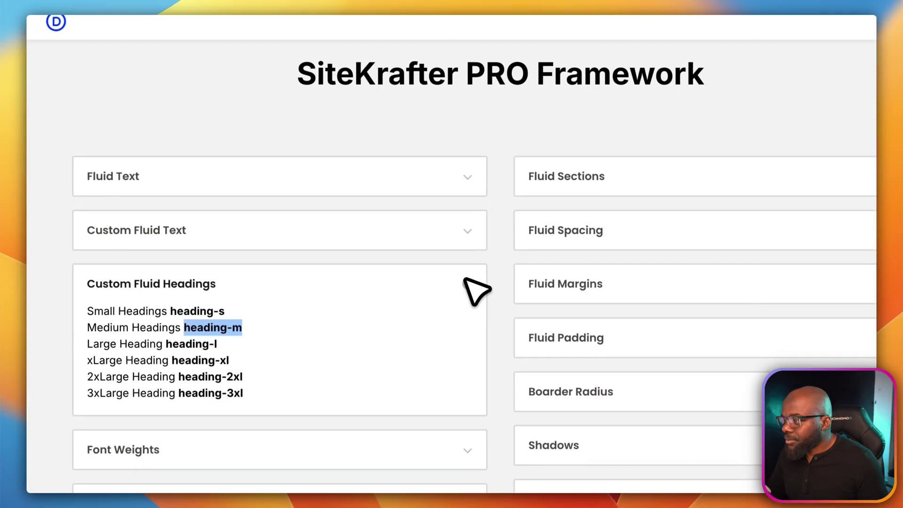
left_click(466, 281)
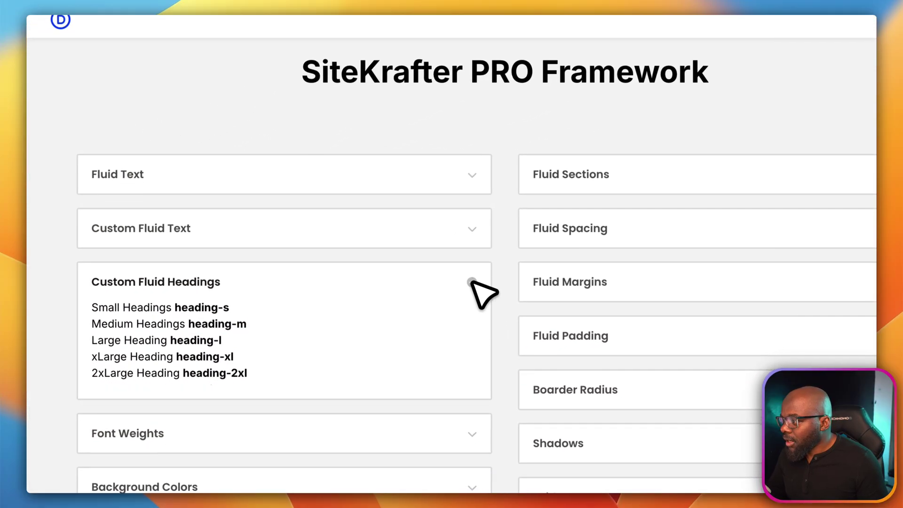
left_click(477, 336)
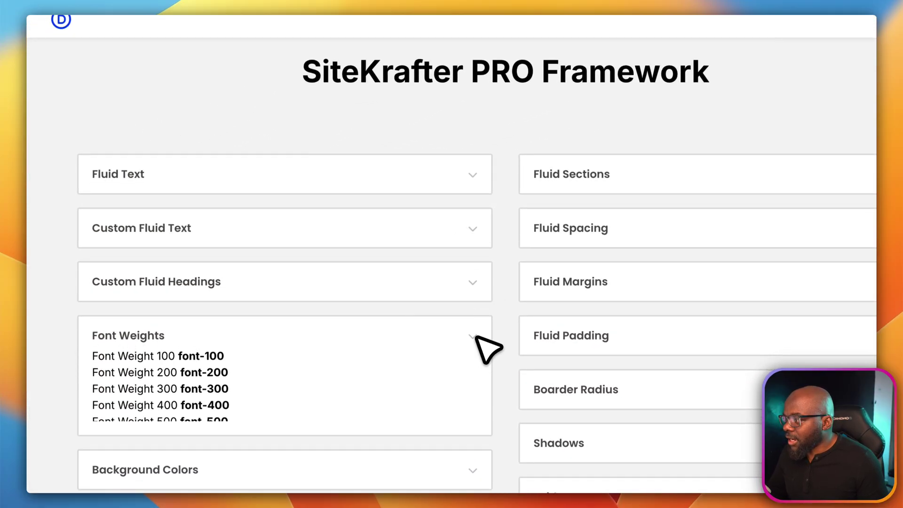
scroll(437, 376, "down", 1)
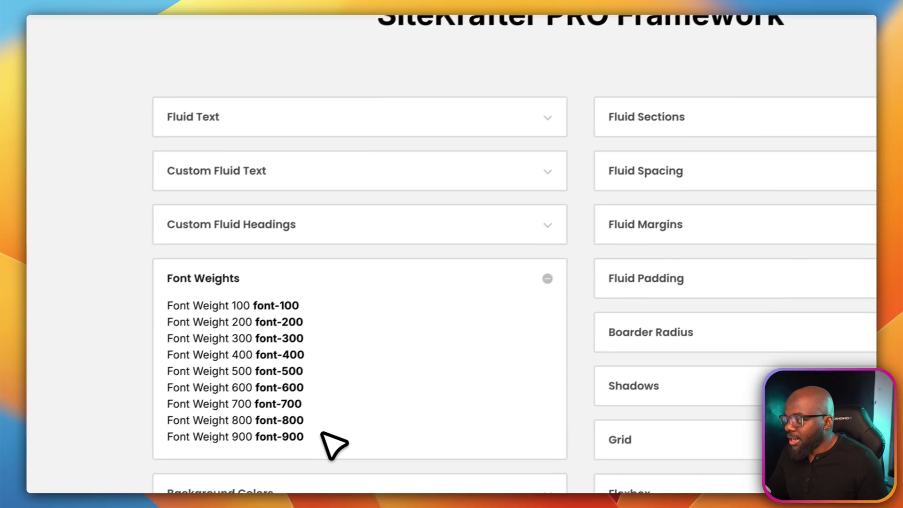
left_click_drag(180, 459, 239, 459)
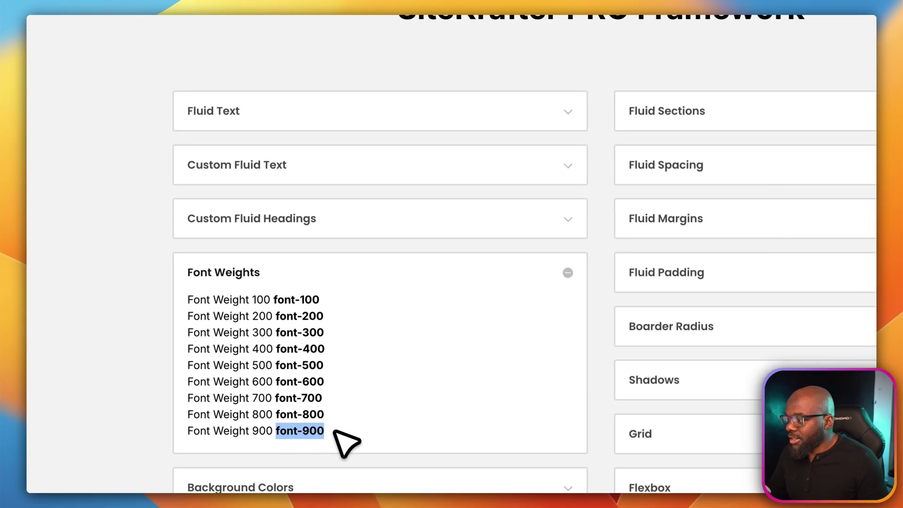
key("super+c")
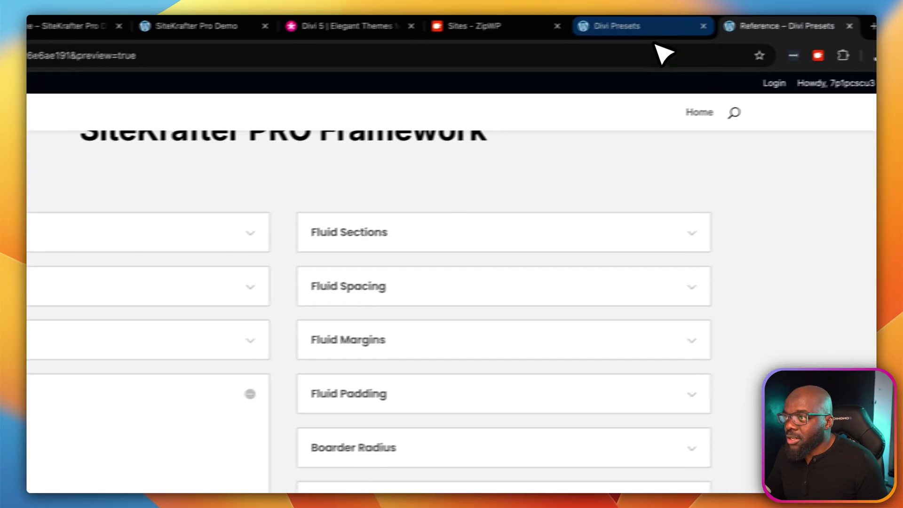
left_click(656, 28)
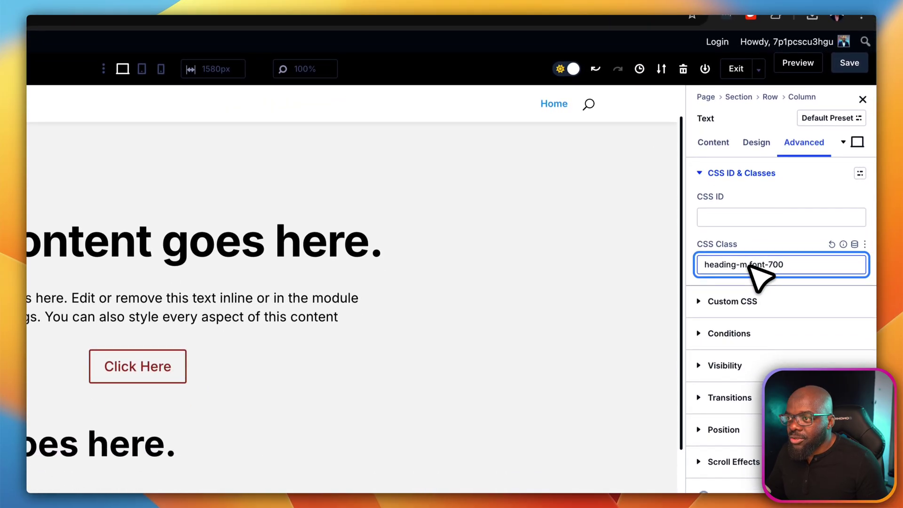
left_click_drag(749, 265, 801, 274)
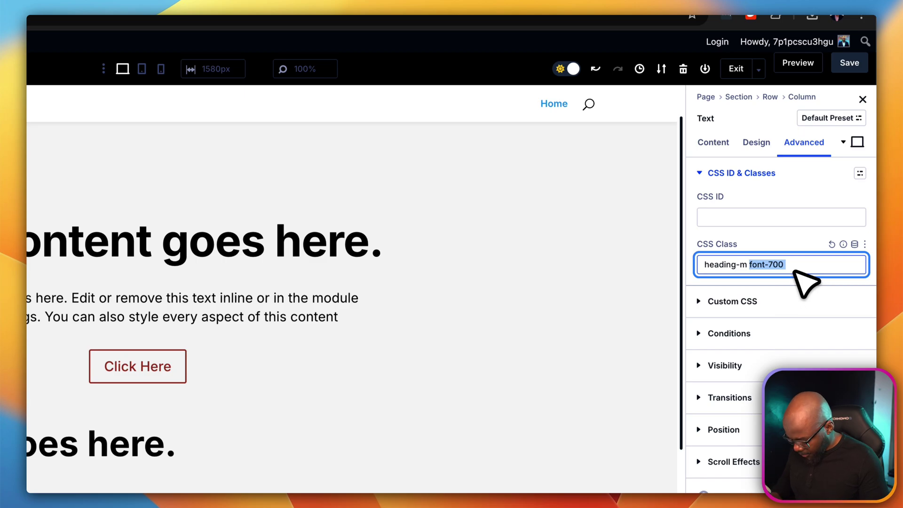
key("super+v")
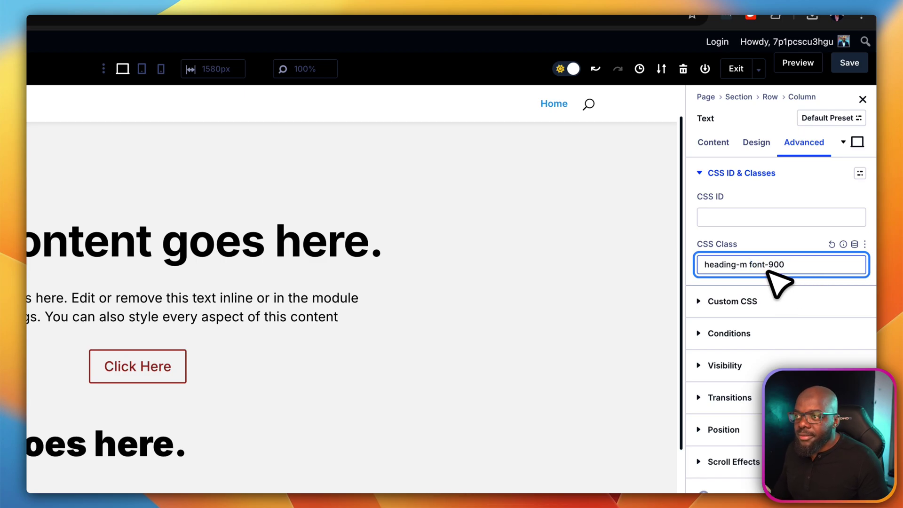
Step: Change heading-m to heading-l and add the center class in the new text module's CSS classes
key("BackSpace")
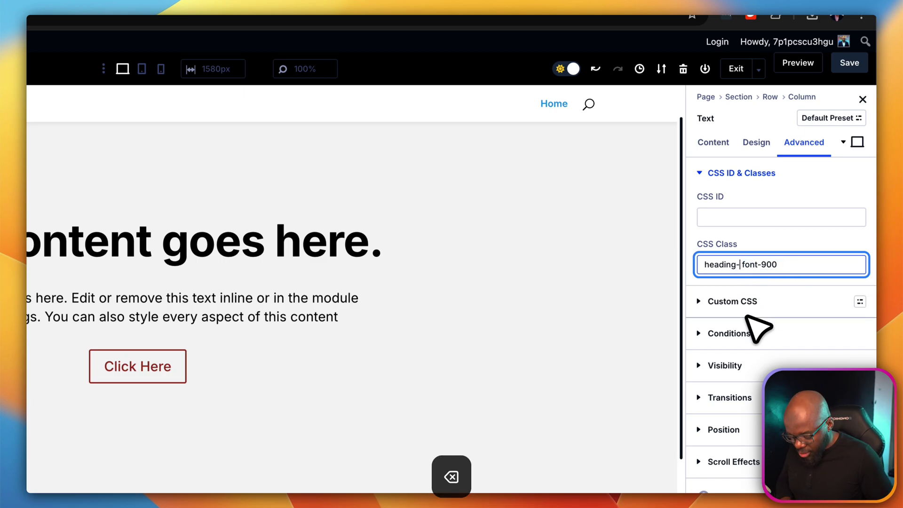
type("l")
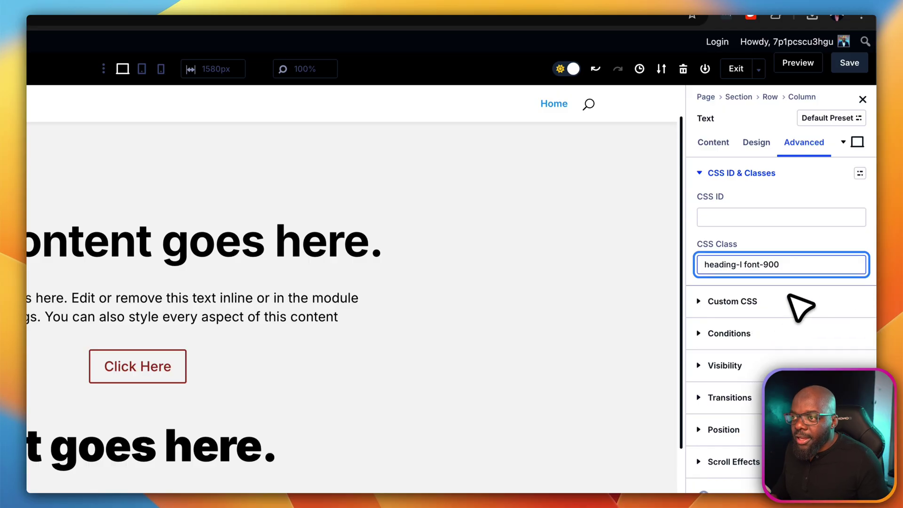
left_click(803, 269)
type("center")
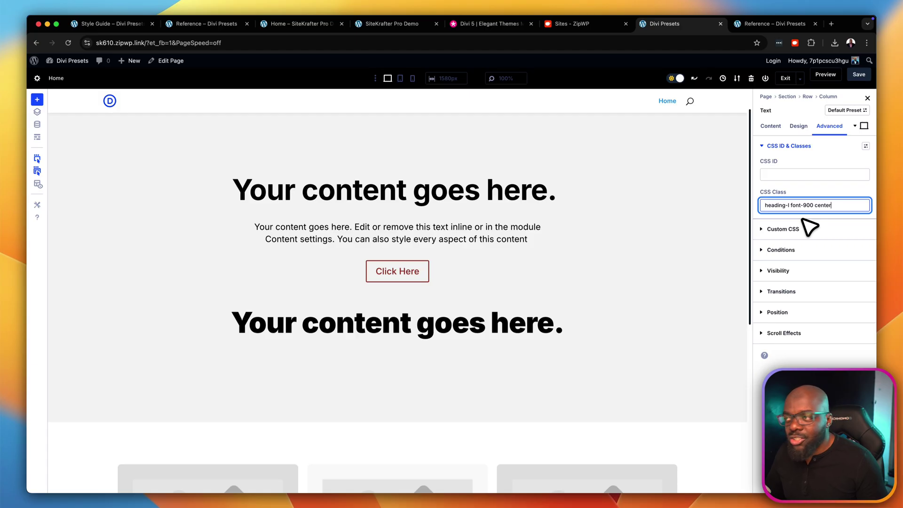
Step: Examine the Fluid Padding and Fluid Sections class lists on the Reference page preview
left_click(781, 24)
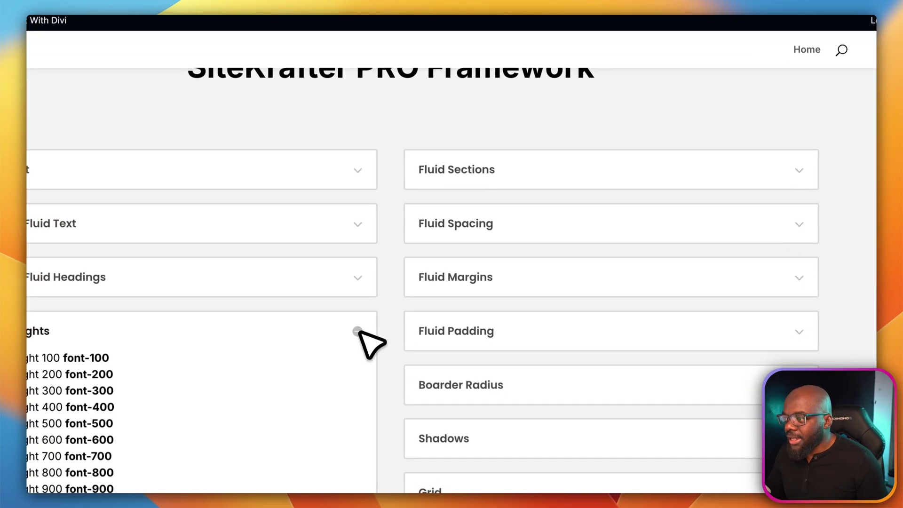
left_click(358, 330)
left_click(799, 334)
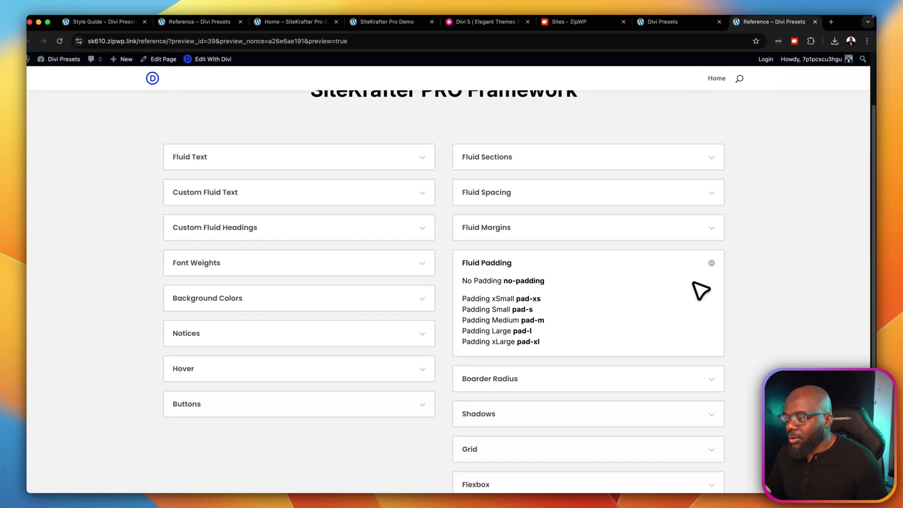
scroll(607, 421, "down", 3)
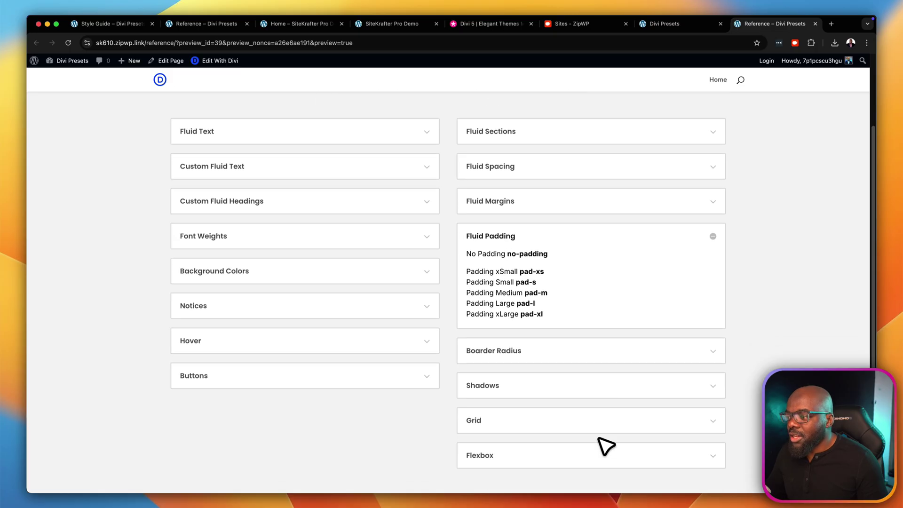
scroll(605, 442, "up", 6)
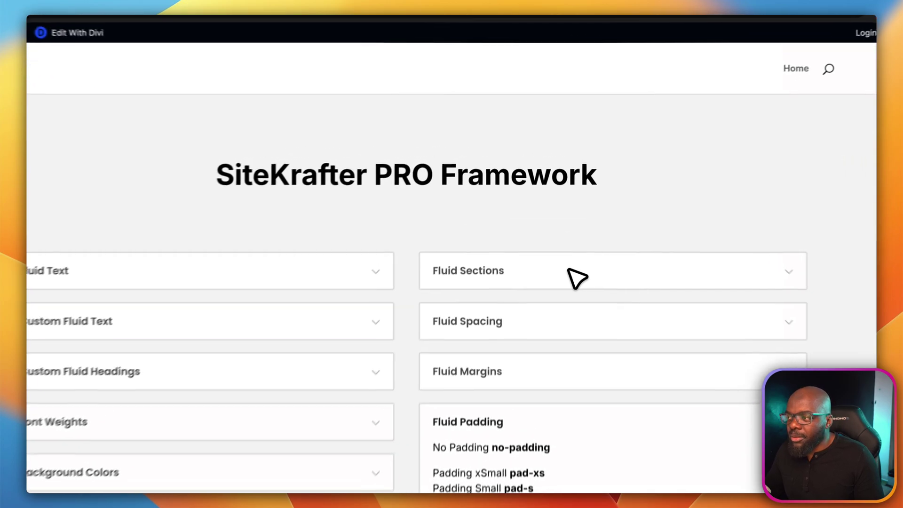
left_click(562, 226)
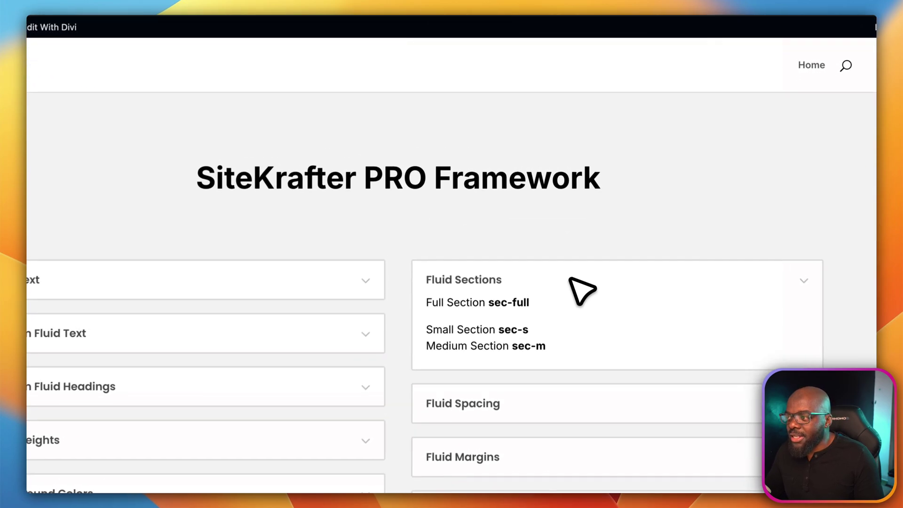